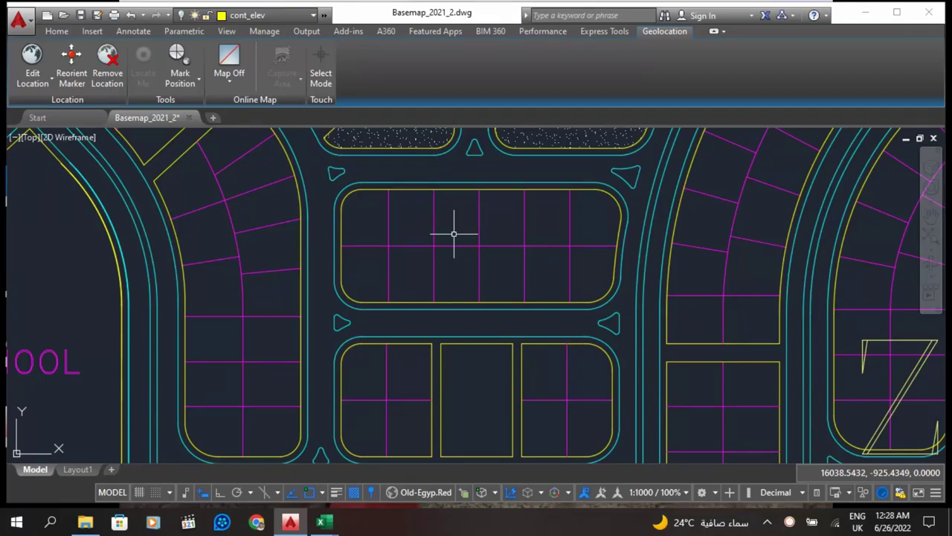
Step: Examine the overall layout of zones 1 to 5 and the water source in the basemap drawing
{"action": "scroll", "coordinate": [453, 233], "scroll_direction": "down", "scroll_amount": 5}
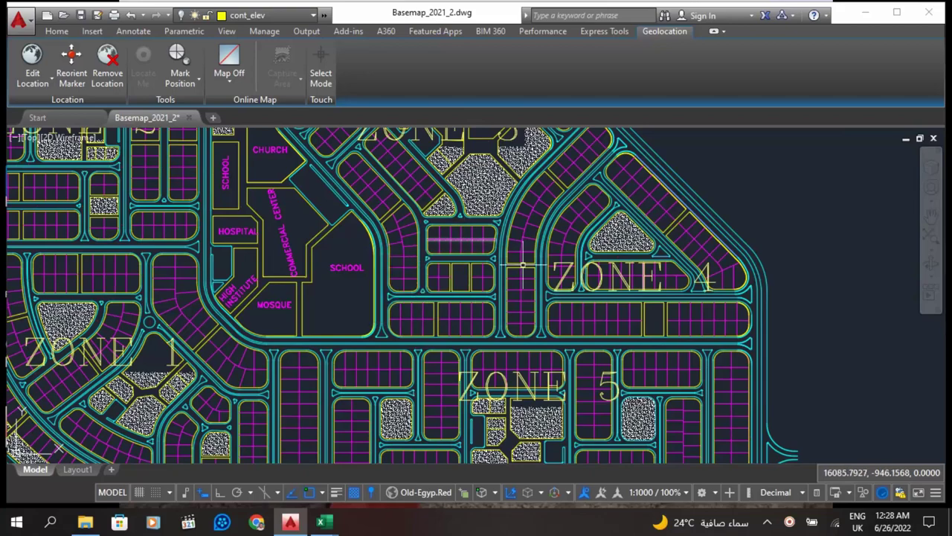
{"action": "scroll", "coordinate": [611, 293], "scroll_direction": "down", "scroll_amount": 2}
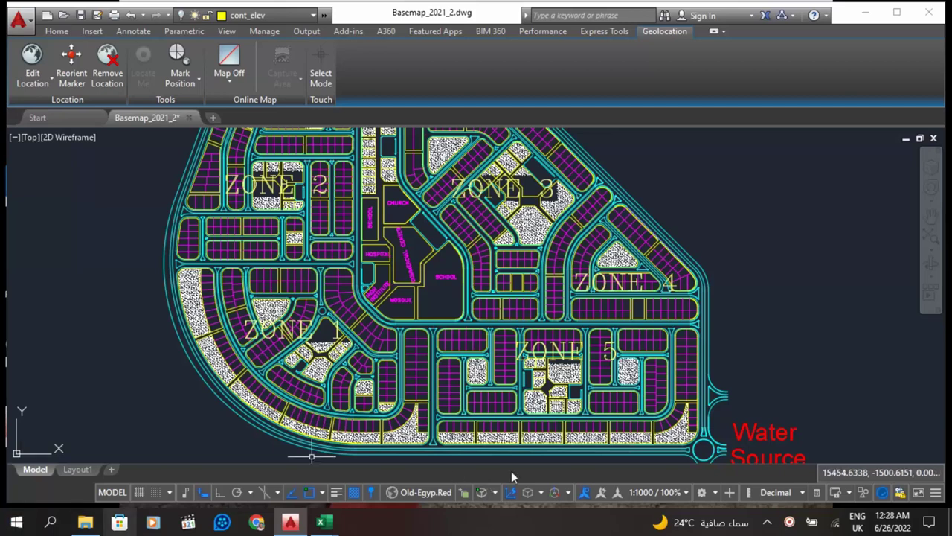
{"action": "scroll", "coordinate": [591, 402], "scroll_direction": "down", "scroll_amount": 1}
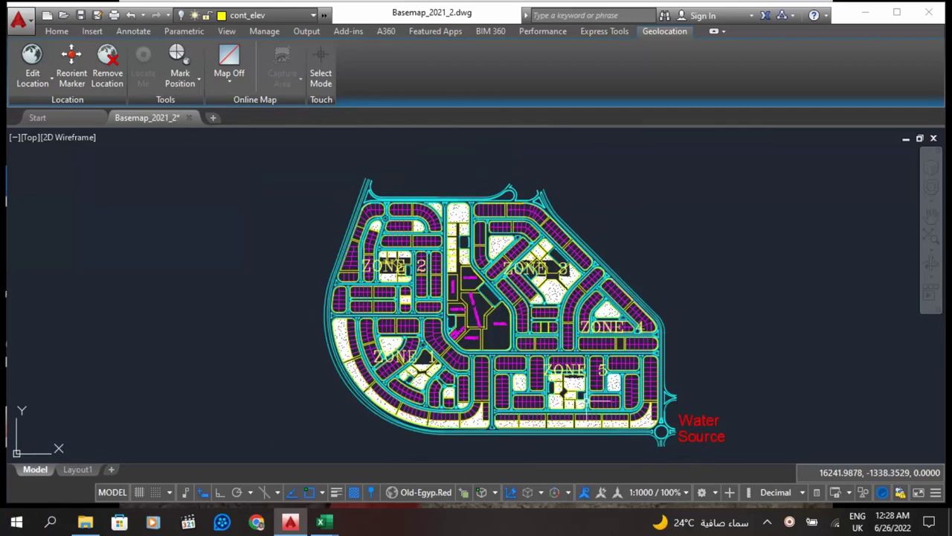
{"action": "scroll", "coordinate": [591, 401], "scroll_direction": "up", "scroll_amount": 1}
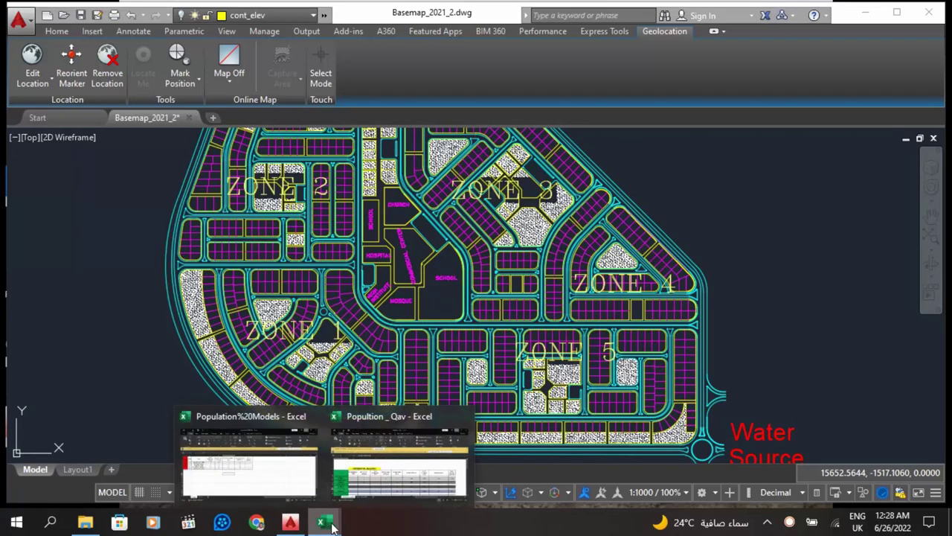
Step: Switch to the Population%20Models workbook in Excel and review the housing types listed for the zones
{"action": "left_click", "coordinate": [246, 490]}
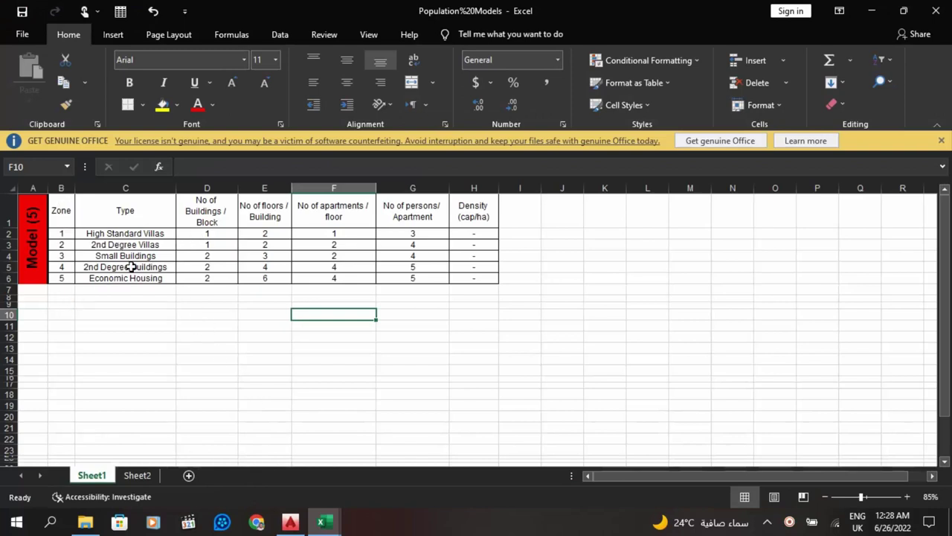
{"action": "left_click", "coordinate": [123, 235]}
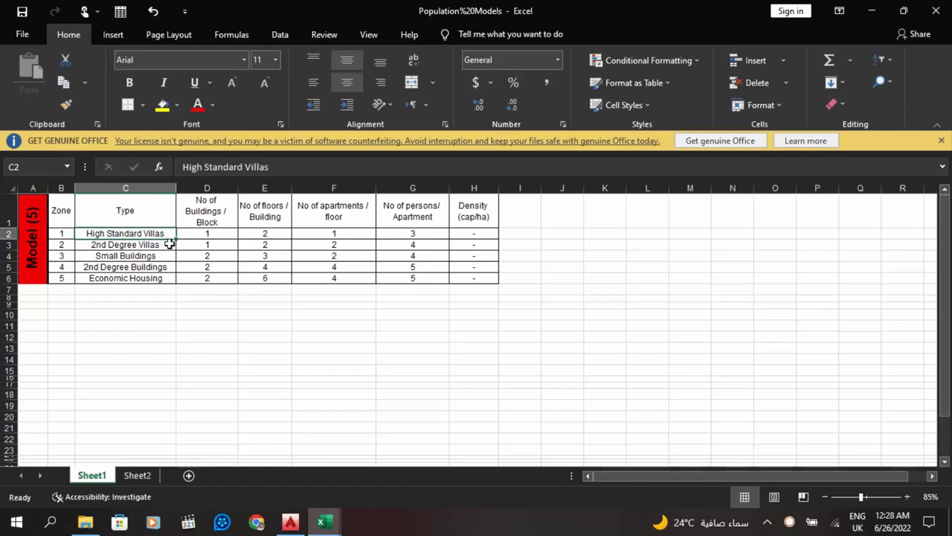
{"action": "left_click", "coordinate": [148, 247]}
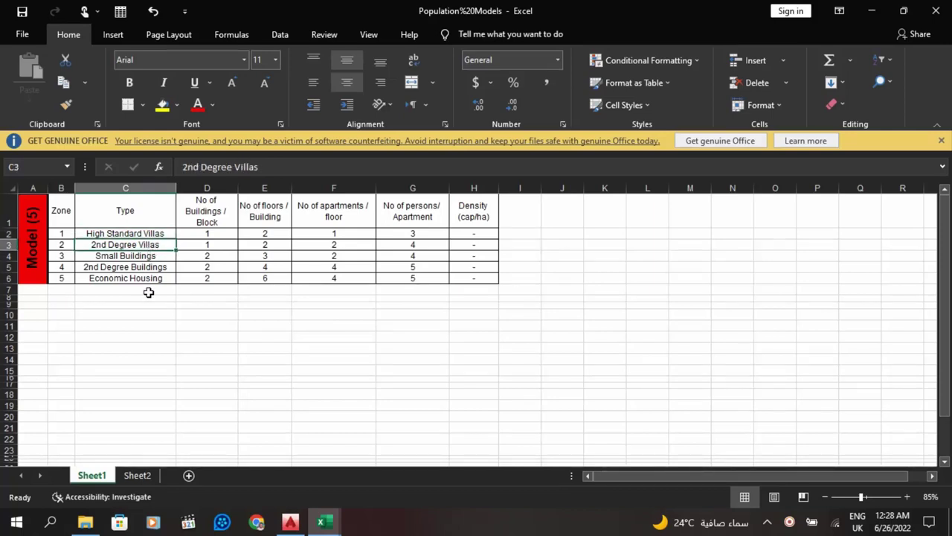
{"action": "left_click", "coordinate": [162, 255]}
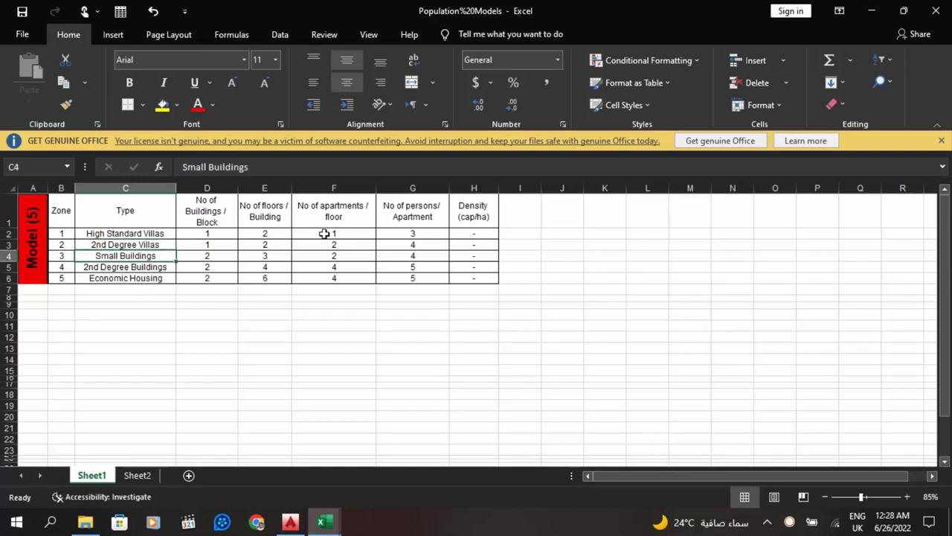
{"action": "left_click", "coordinate": [150, 279]}
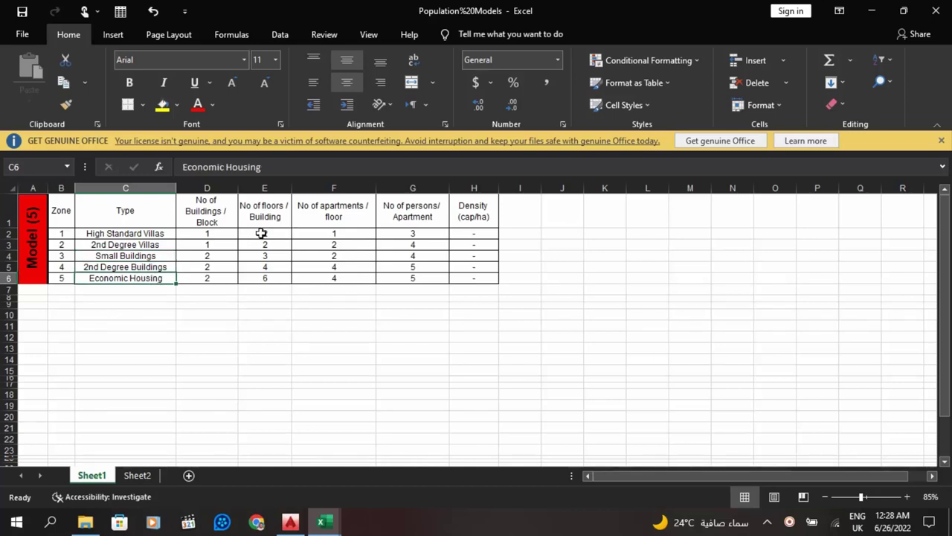
Step: Review the number of buildings per block for each of the five zones
{"action": "left_click", "coordinate": [218, 234]}
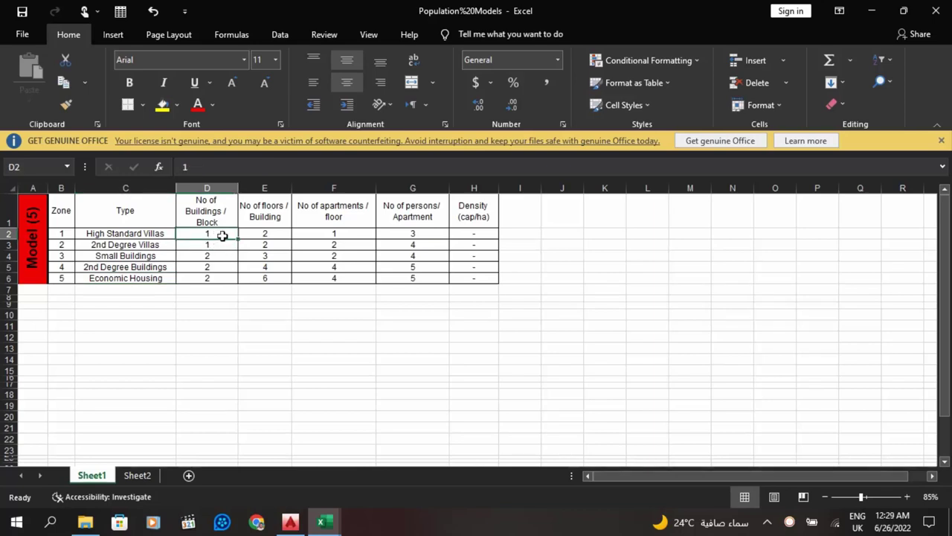
{"action": "left_click", "coordinate": [226, 250]}
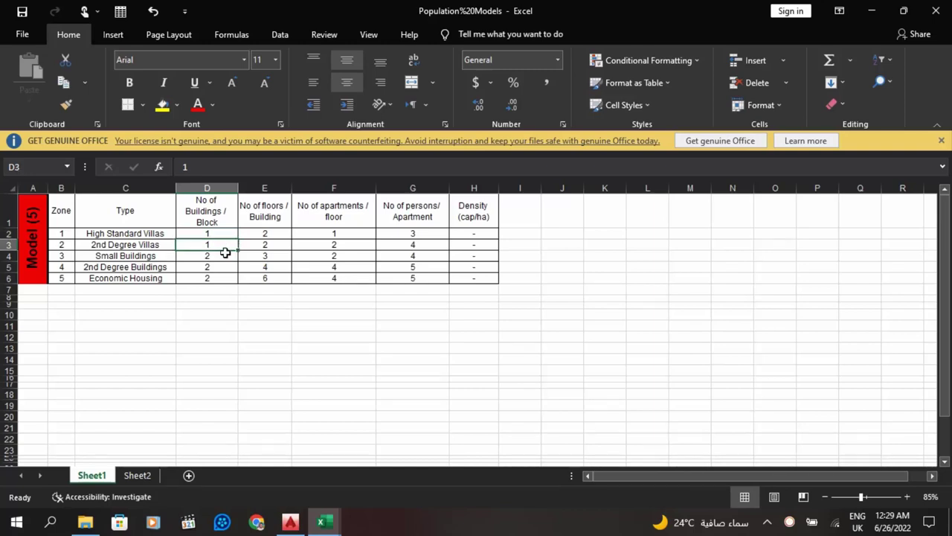
{"action": "left_click", "coordinate": [221, 257]}
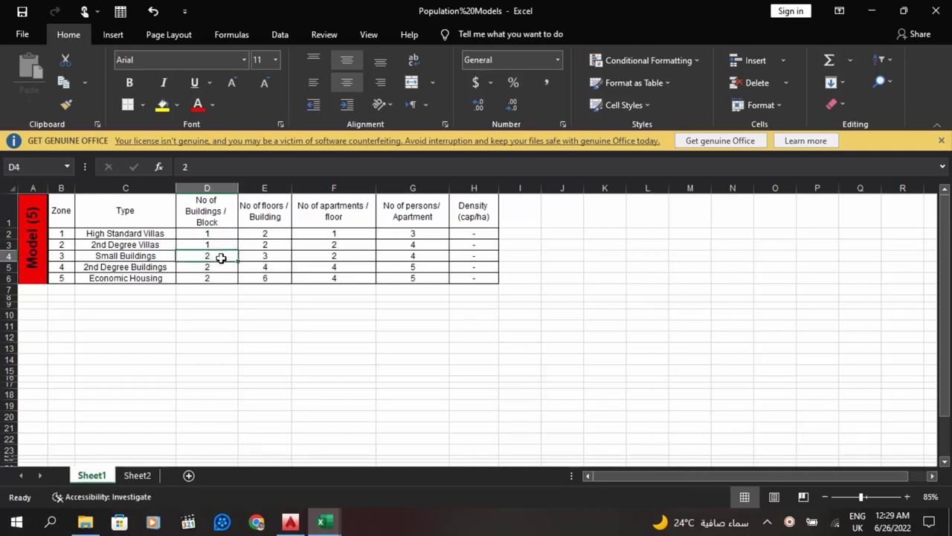
{"action": "left_click", "coordinate": [224, 270]}
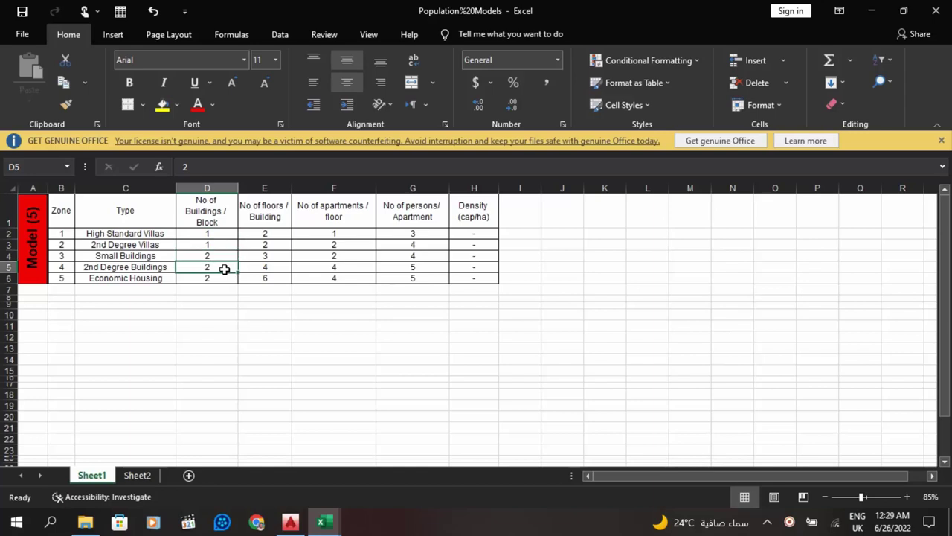
{"action": "left_click", "coordinate": [216, 278]}
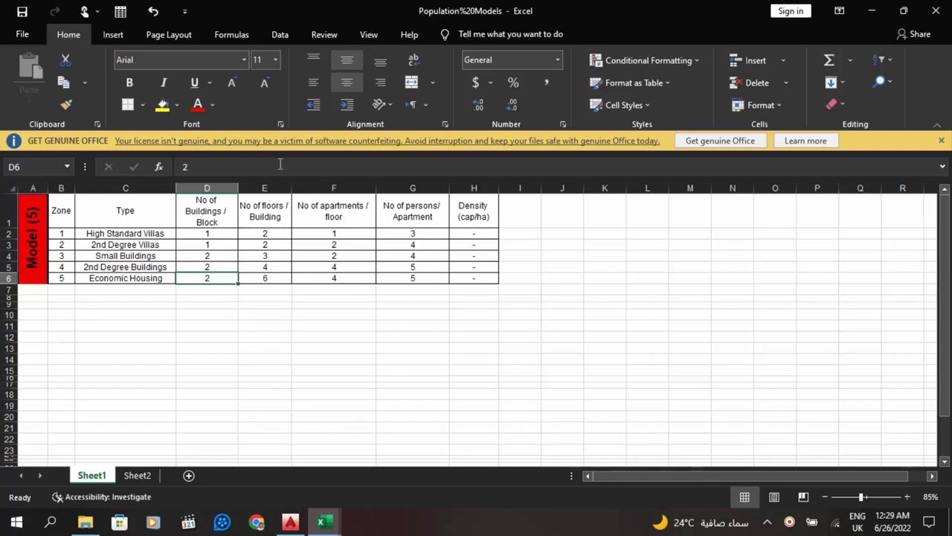
Step: Review the floors per building, apartments per floor and persons per apartment for zones 1 and 2
{"action": "left_click", "coordinate": [275, 235]}
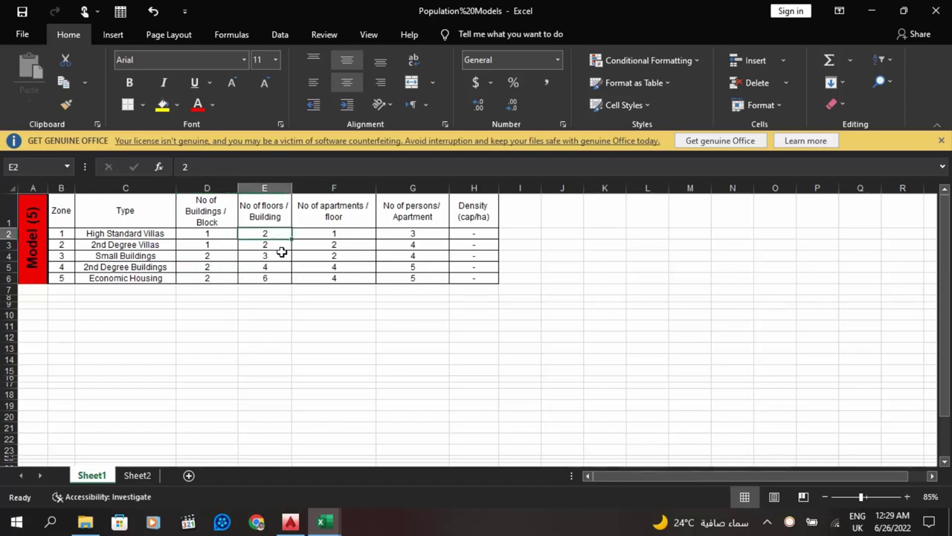
{"action": "left_click", "coordinate": [361, 235]}
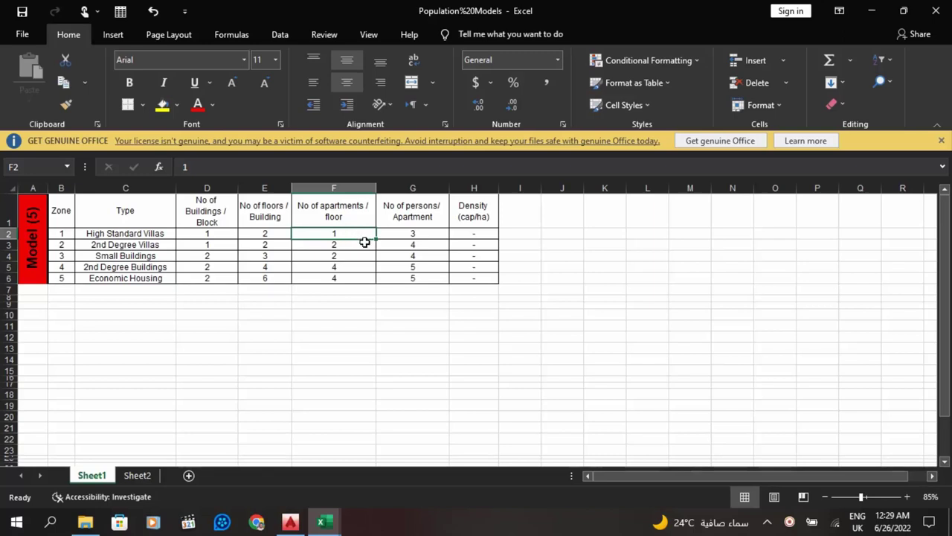
{"action": "left_click", "coordinate": [425, 235]}
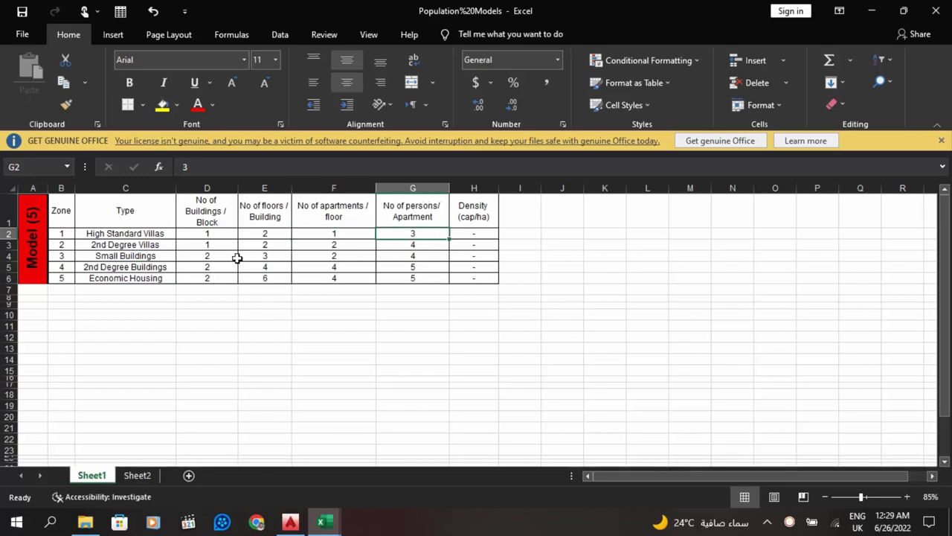
{"action": "left_click", "coordinate": [259, 246]}
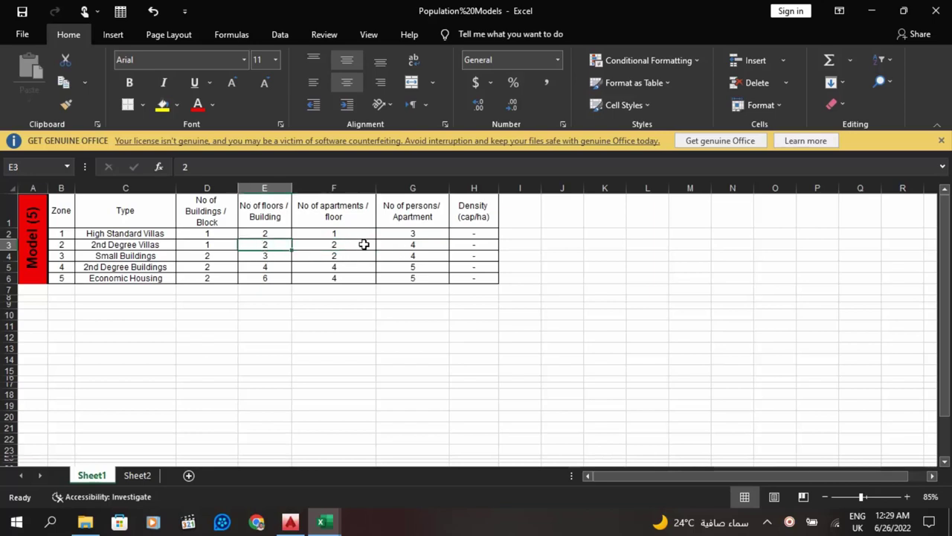
{"action": "left_click", "coordinate": [363, 243]}
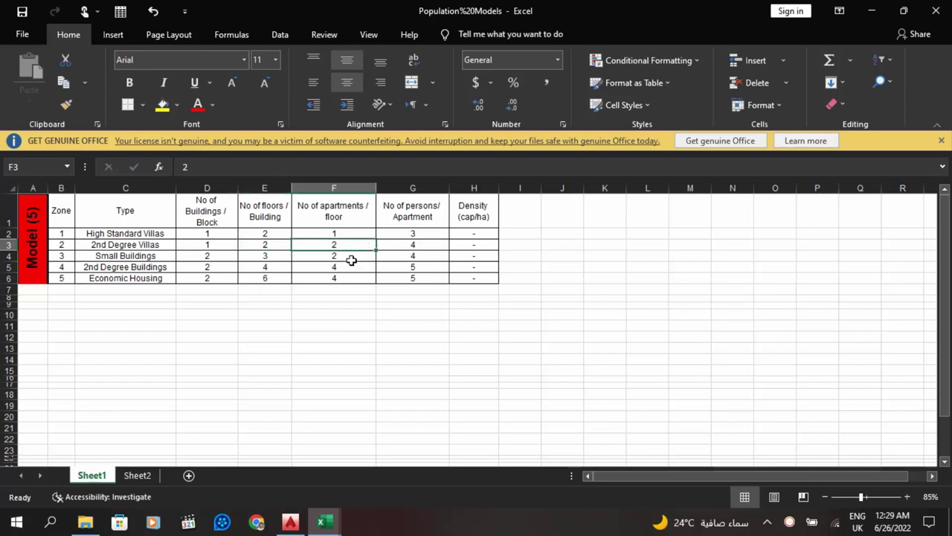
{"action": "left_click", "coordinate": [428, 244]}
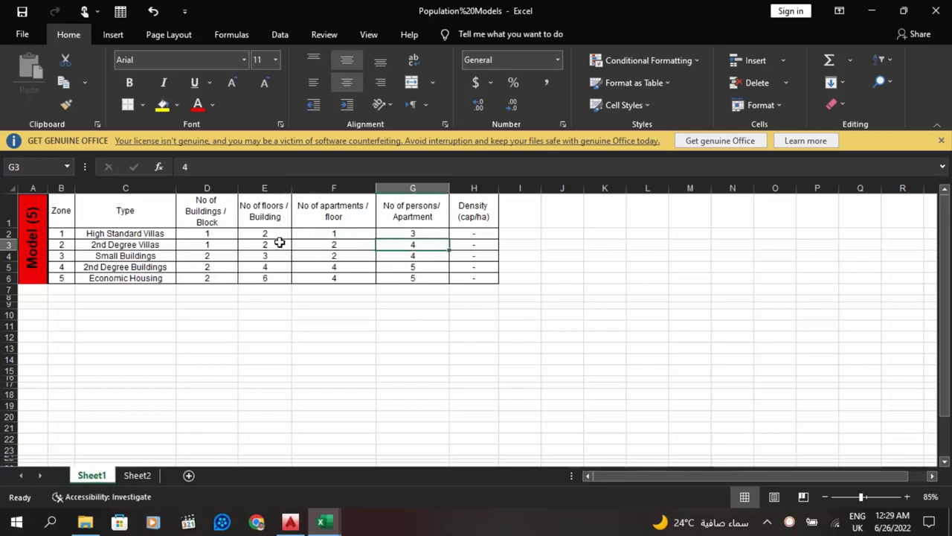
Step: Review the apartment and occupancy figures for zone 3 and all building figures for zone 5
{"action": "left_click", "coordinate": [356, 256]}
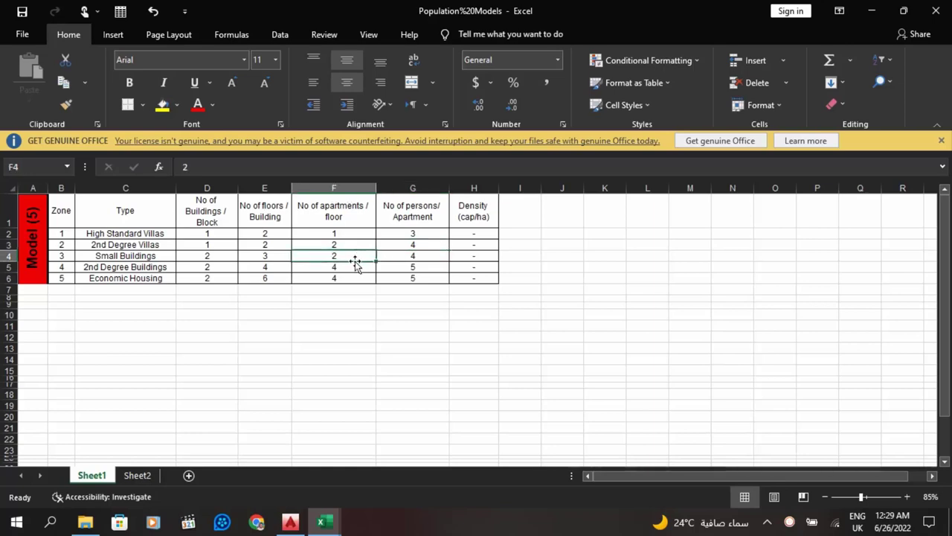
{"action": "left_click", "coordinate": [415, 258]}
{"action": "left_click", "coordinate": [235, 281]}
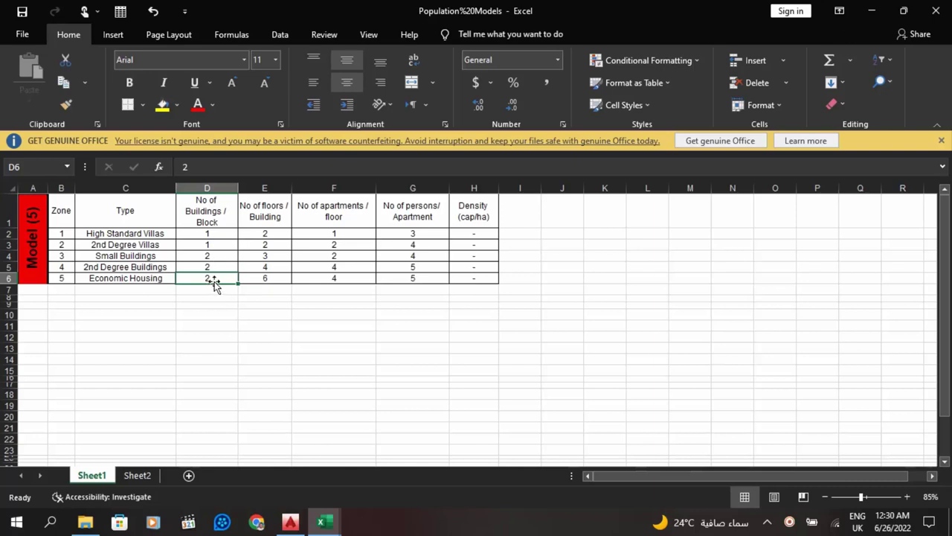
{"action": "left_click", "coordinate": [279, 280]}
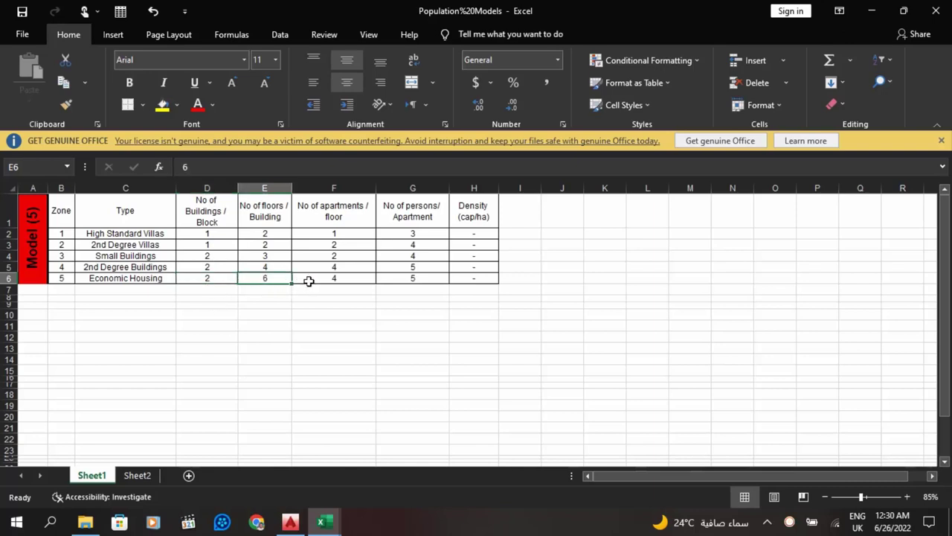
{"action": "left_click", "coordinate": [320, 280]}
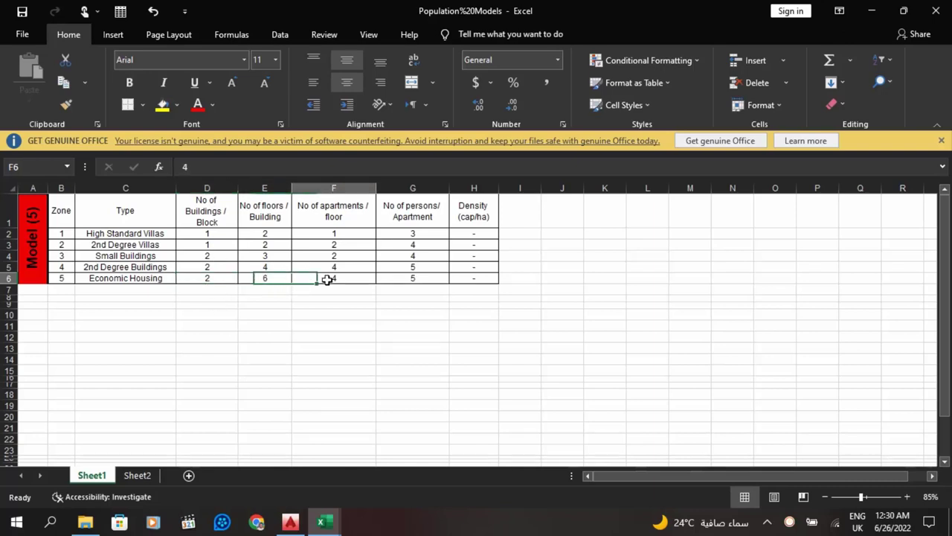
{"action": "left_click", "coordinate": [418, 278]}
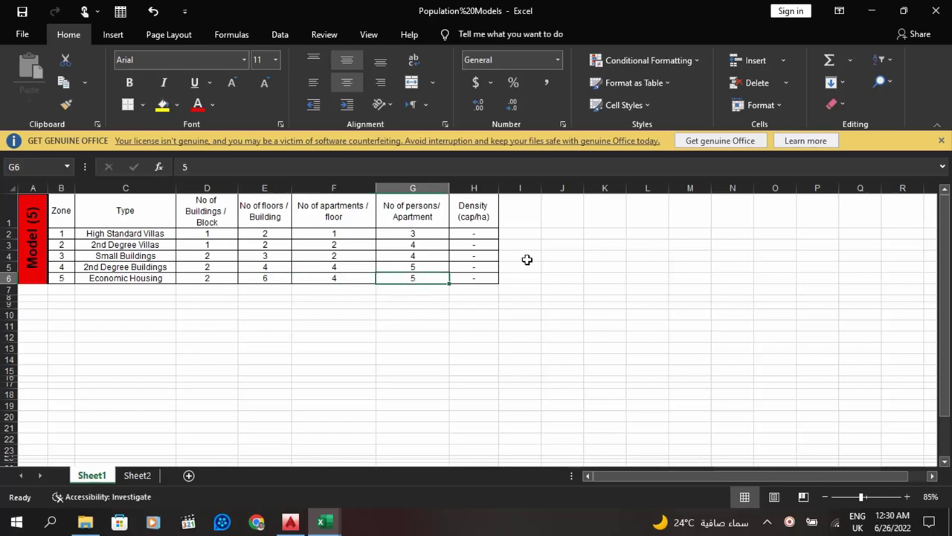
Step: Calculate the population per block for High Standard Villas in cell I2 with the formula =D2*E2*F2*G2
{"action": "left_click", "coordinate": [508, 234]}
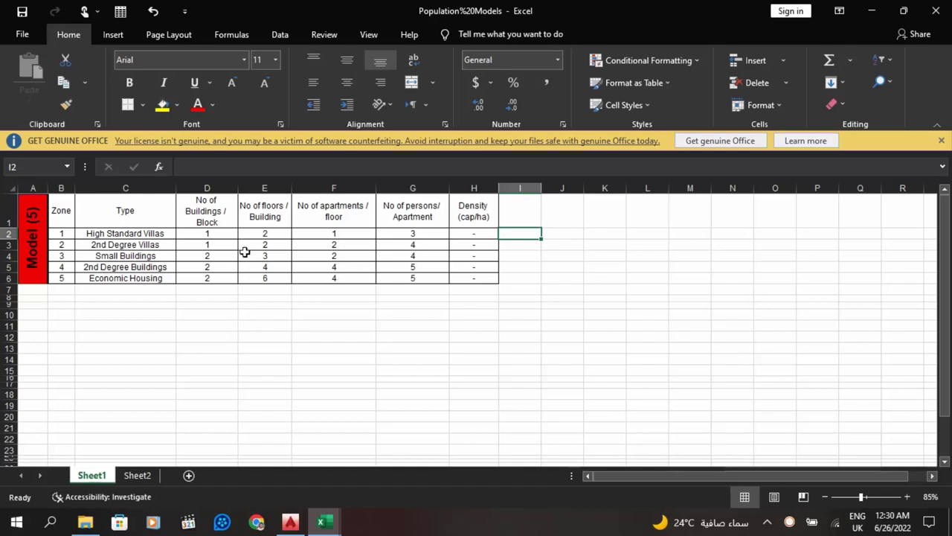
{"action": "type", "text": "="}
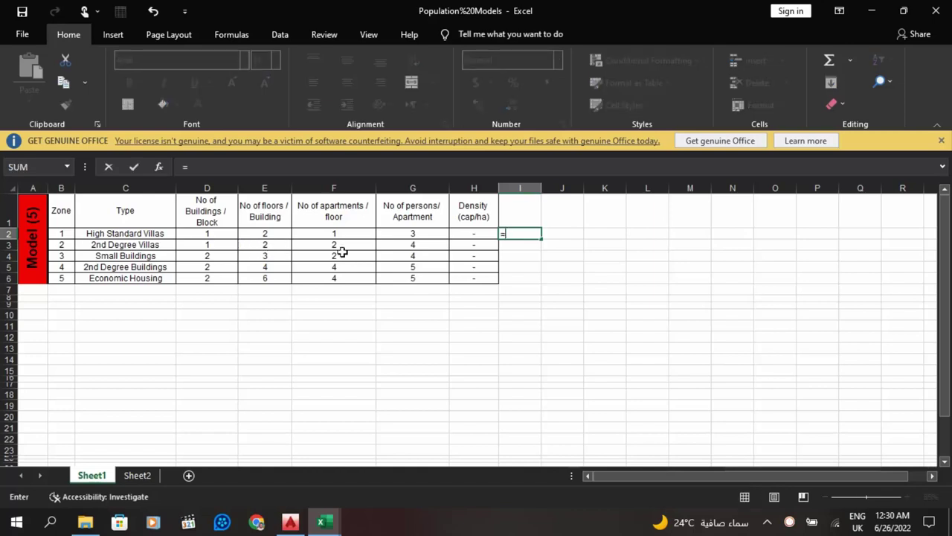
{"action": "left_click", "coordinate": [212, 231]}
{"action": "type", "text": "*"}
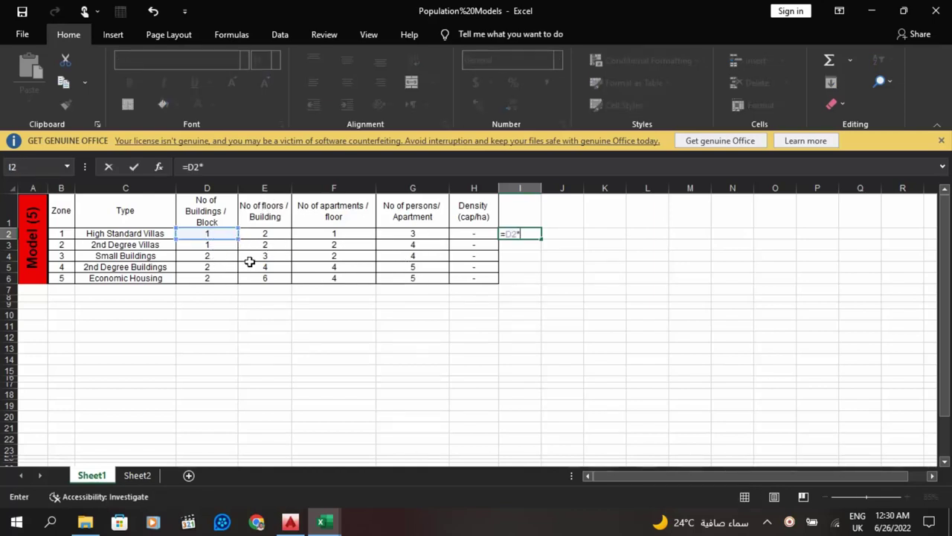
{"action": "left_click", "coordinate": [248, 233]}
{"action": "type", "text": "*"}
{"action": "left_click", "coordinate": [329, 235]}
{"action": "type", "text": "*"}
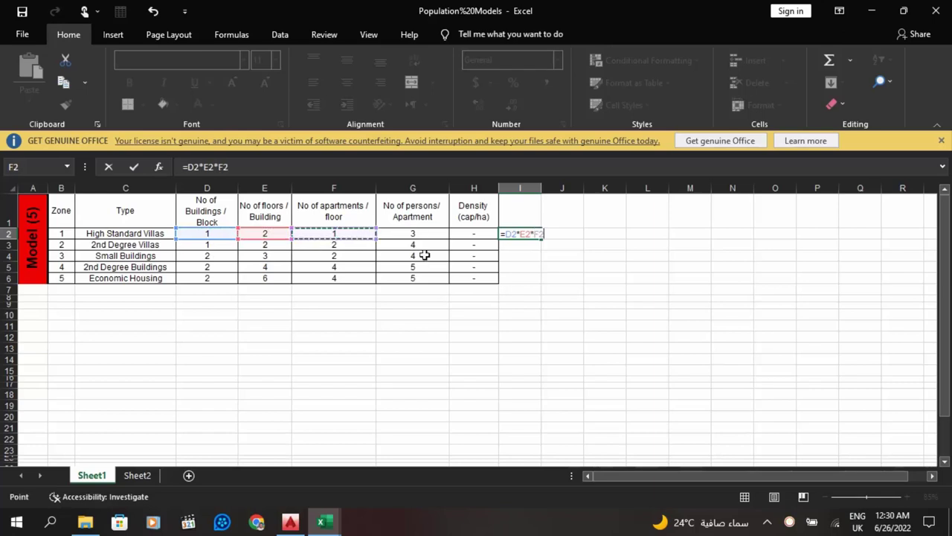
{"action": "left_click", "coordinate": [423, 233]}
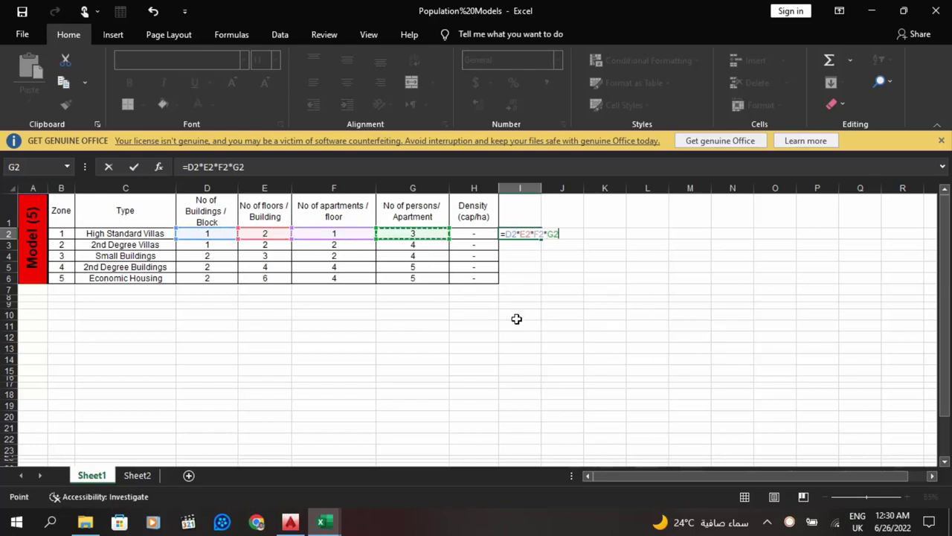
{"action": "key", "text": "Return"}
{"action": "type", "text": "#"}
{"action": "key", "text": "BackSpace"}
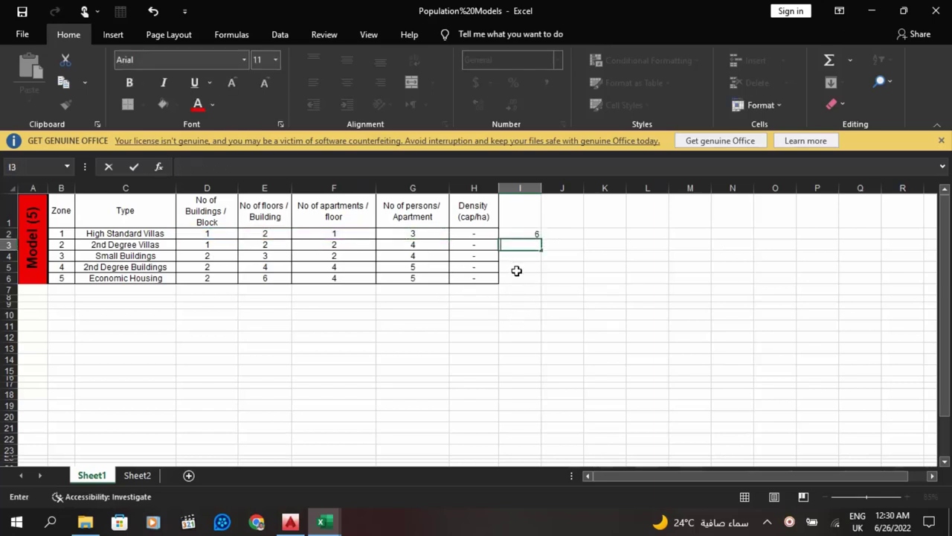
{"action": "left_click", "coordinate": [516, 262]}
{"action": "left_click", "coordinate": [517, 249]}
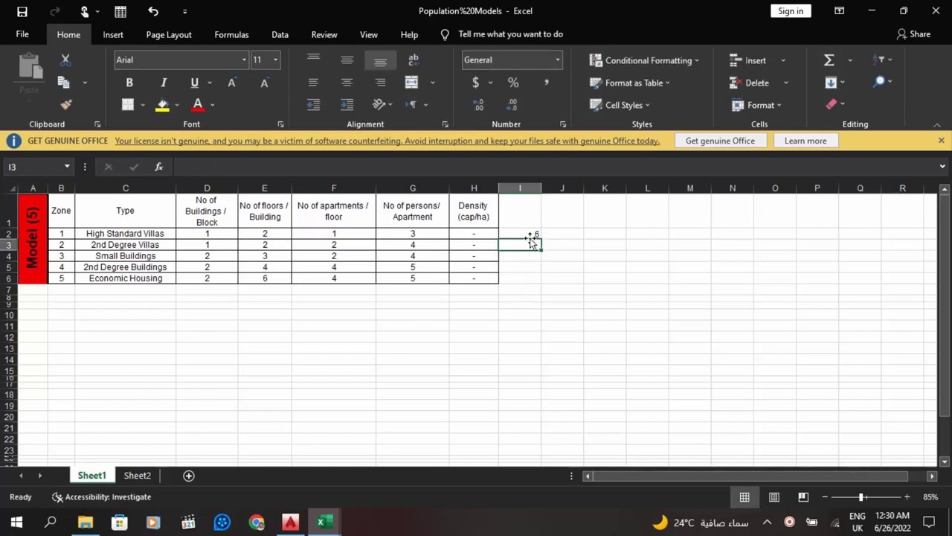
{"action": "left_click", "coordinate": [532, 231]}
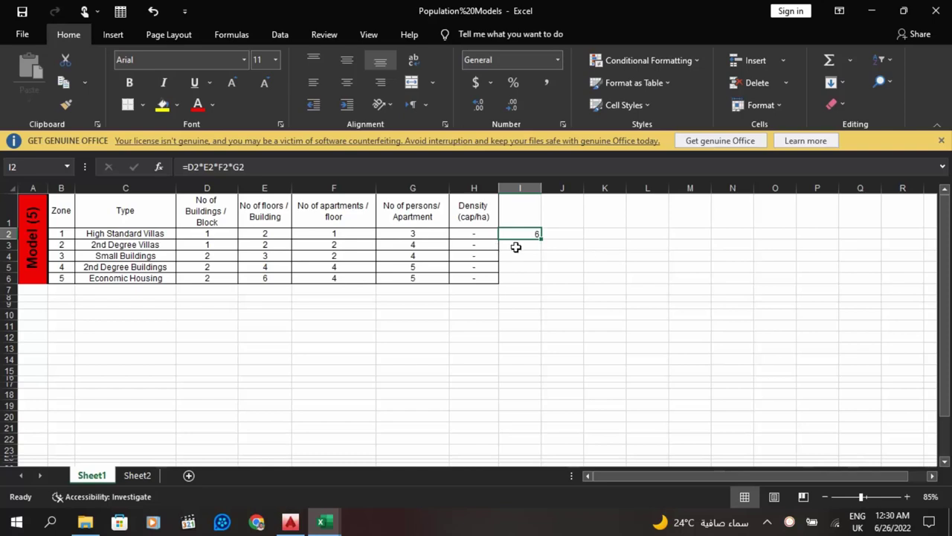
Step: Calculate the population per block for 2nd Degree Villas in cell I3 with the formula =D3*E3*F3*G3
{"action": "left_click", "coordinate": [516, 247]}
{"action": "type", "text": "="}
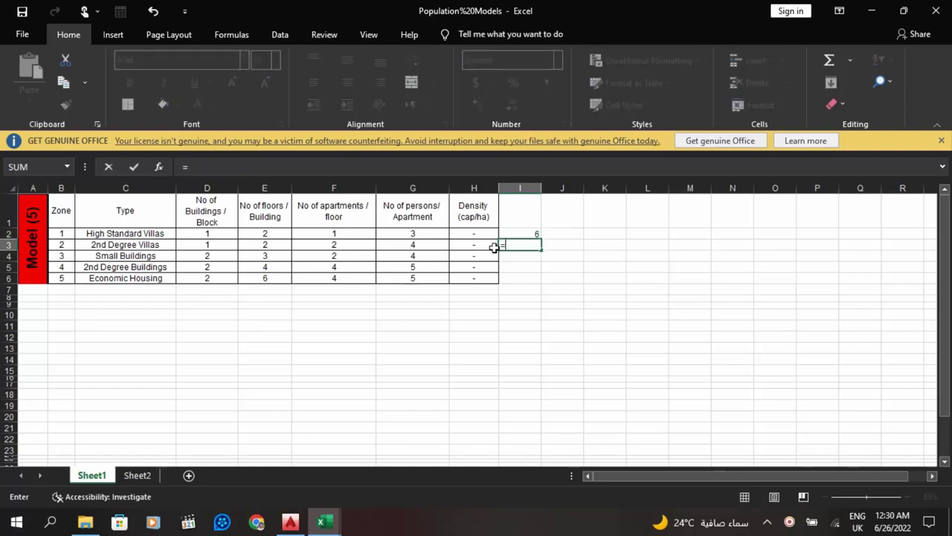
{"action": "left_click", "coordinate": [217, 246]}
{"action": "type", "text": "*"}
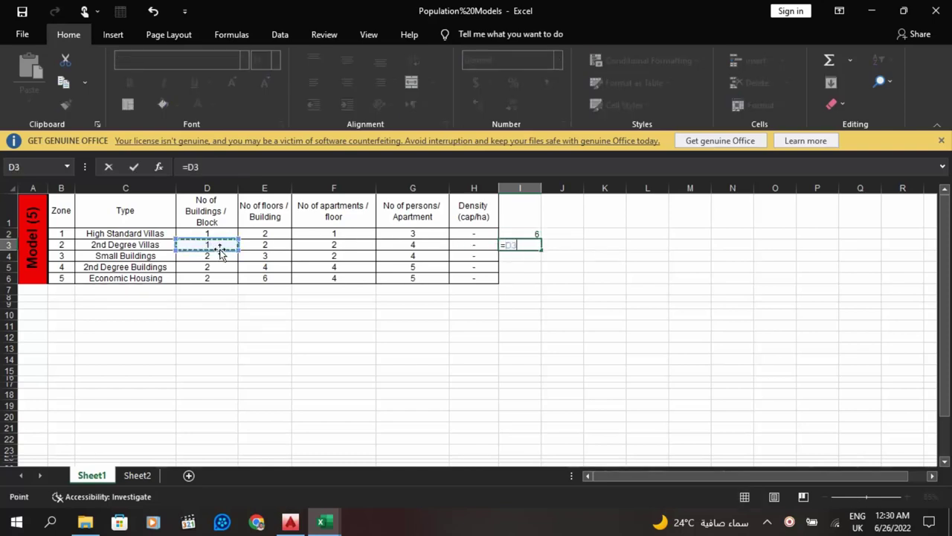
{"action": "left_click", "coordinate": [280, 248]}
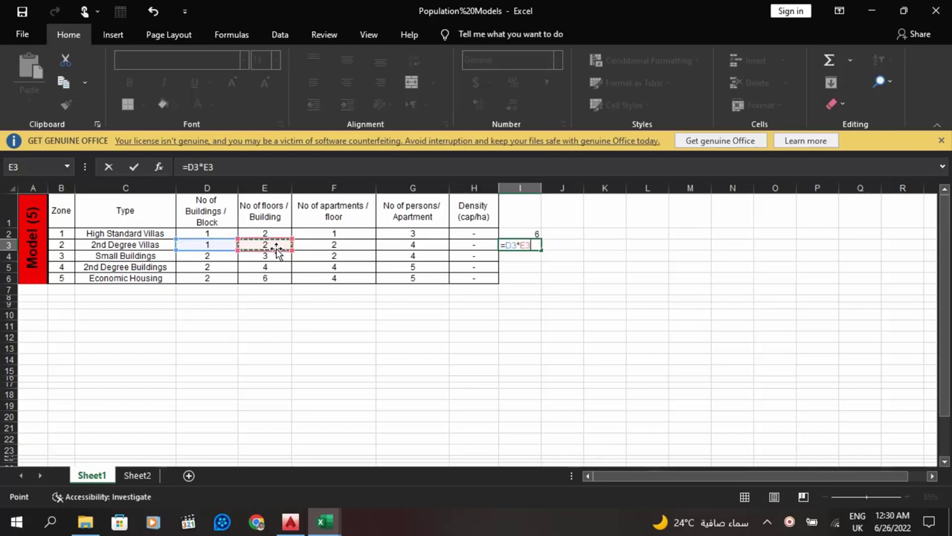
{"action": "type", "text": "*"}
{"action": "left_click", "coordinate": [366, 245]}
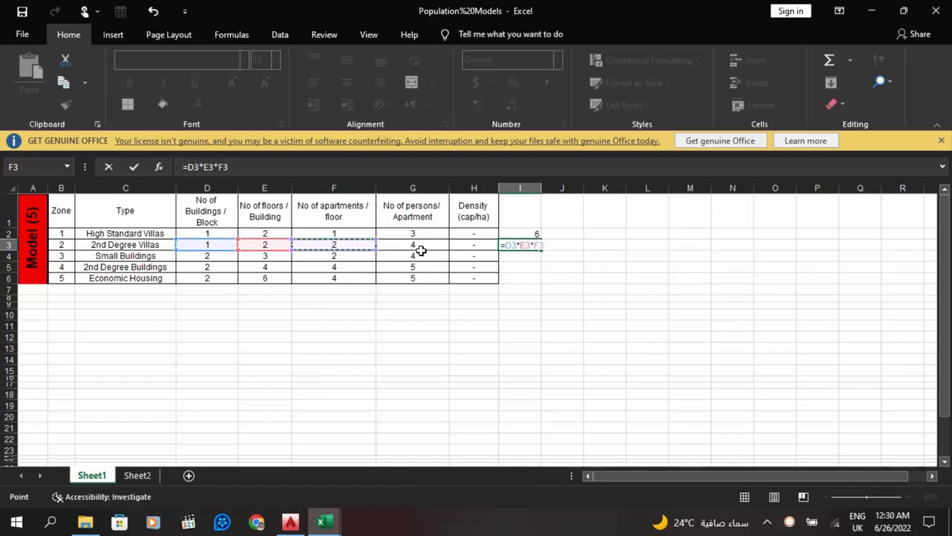
{"action": "type", "text": "*"}
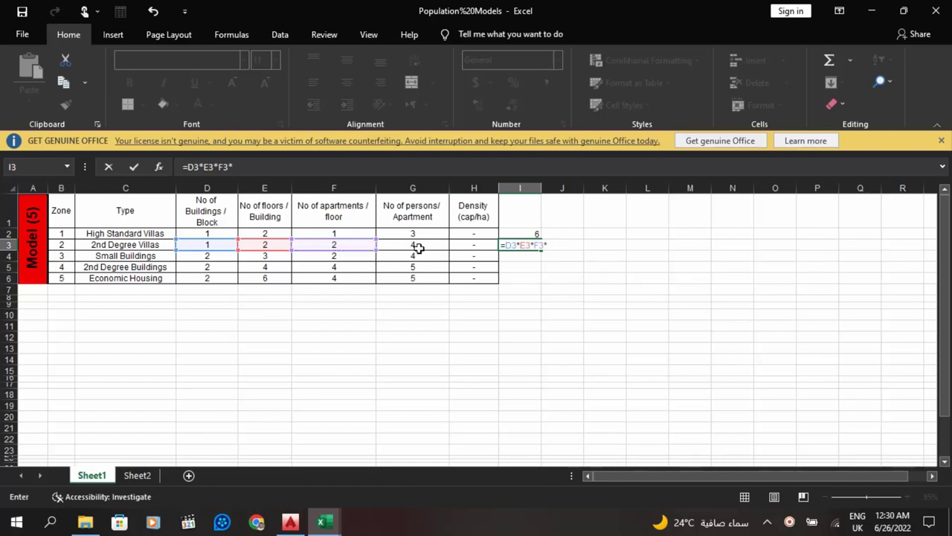
{"action": "left_click", "coordinate": [419, 247]}
{"action": "key", "text": "Return"}
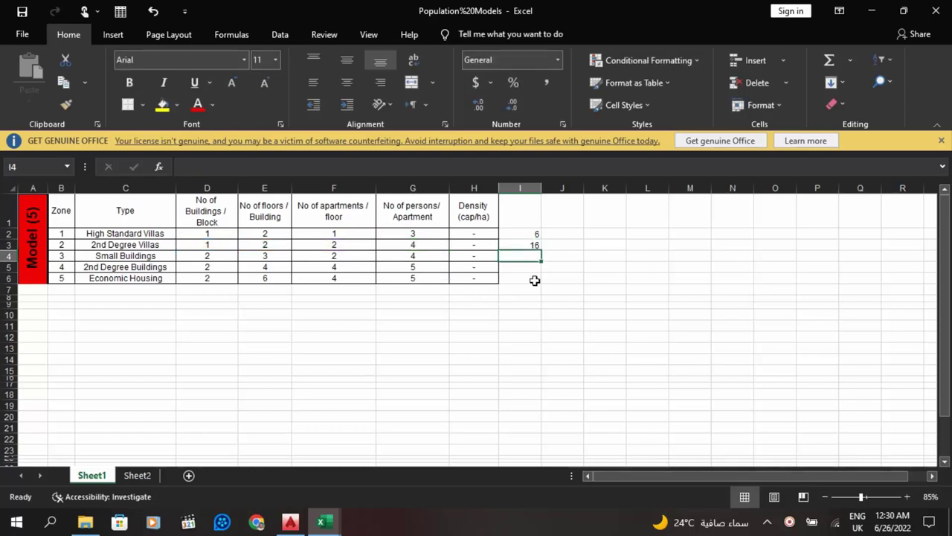
Step: Fill the population-per-block formula from cell I2 down to I6 for all remaining housing types
{"action": "left_click", "coordinate": [533, 235]}
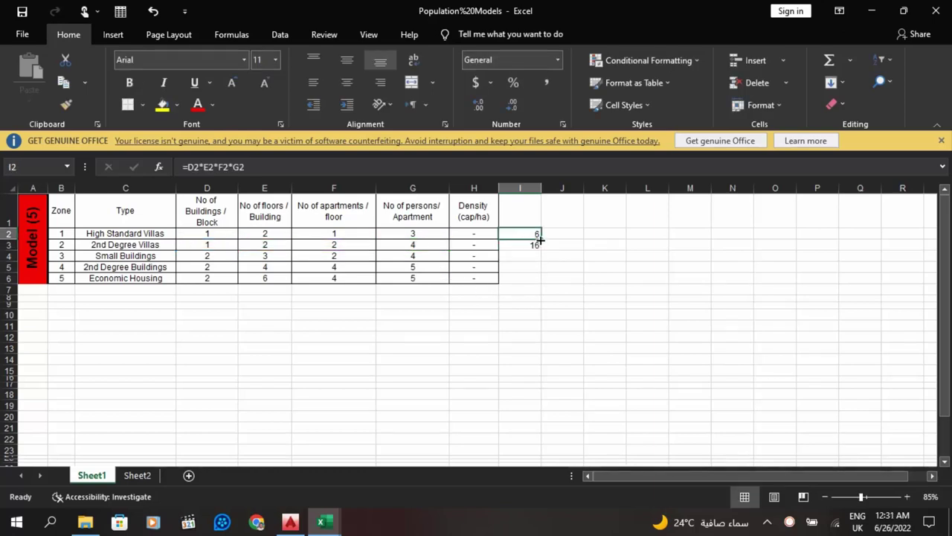
{"action": "left_click_drag", "start_coordinate": [540, 238], "coordinate": [544, 280]}
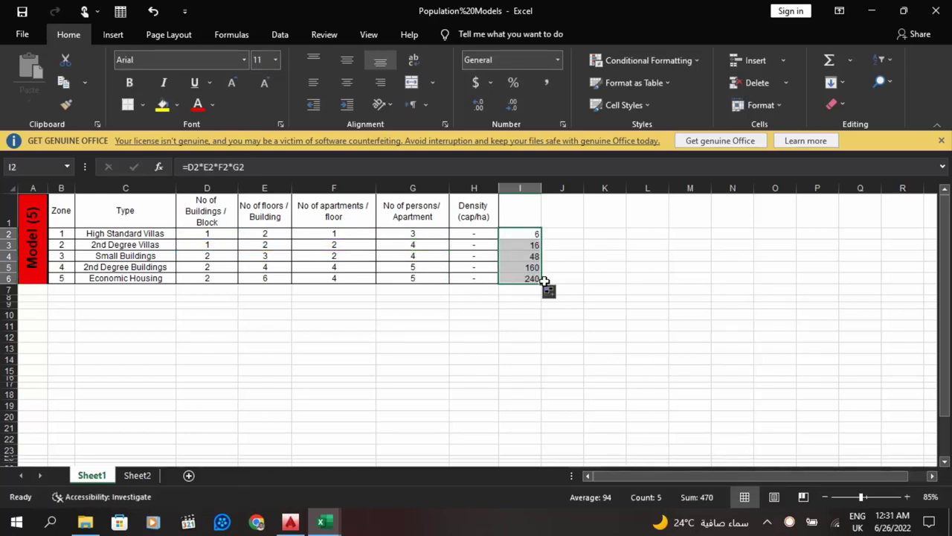
{"action": "left_click", "coordinate": [512, 267]}
{"action": "left_click", "coordinate": [517, 233]}
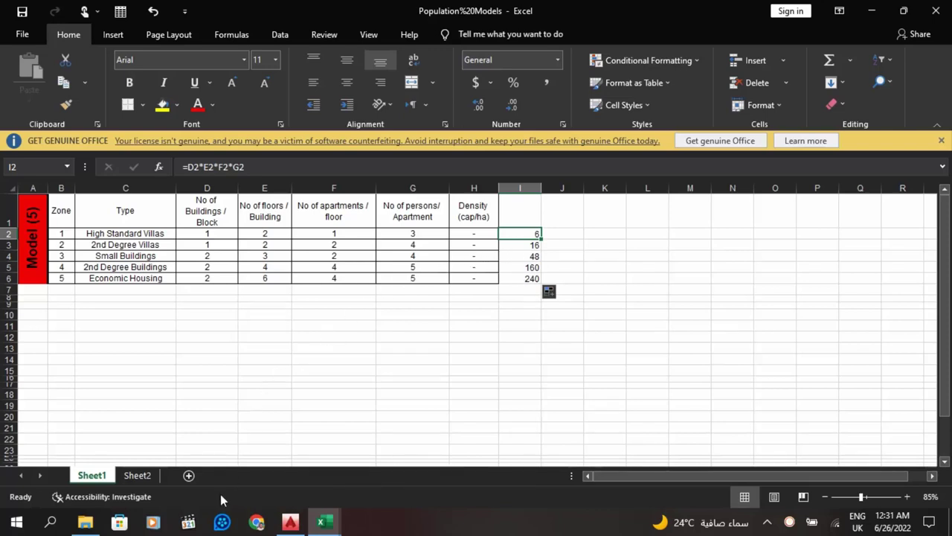
Step: Switch to the Popultion _ Qav workbook and review the persons-per-block formulas for zones 1, 3, 4 and 5
{"action": "mouse_move", "coordinate": [325, 523]}
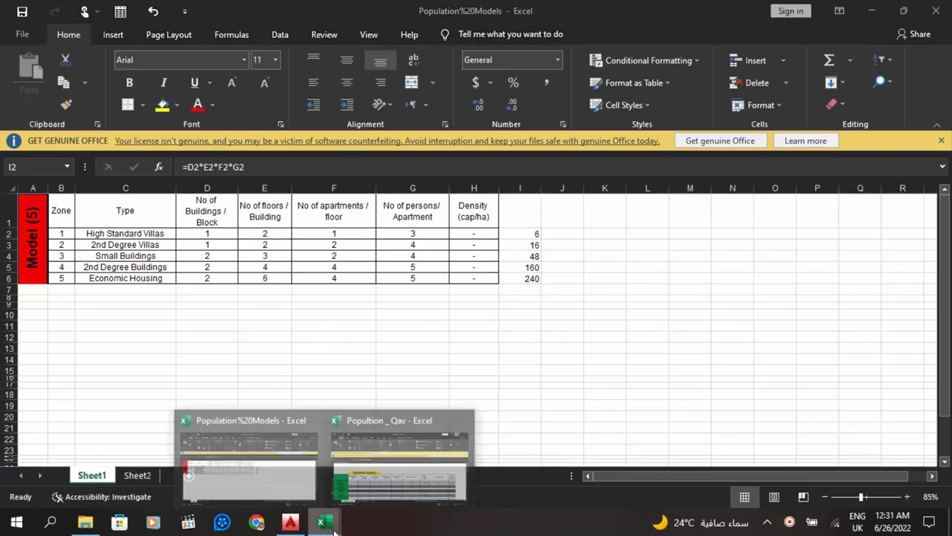
{"action": "left_click", "coordinate": [359, 497]}
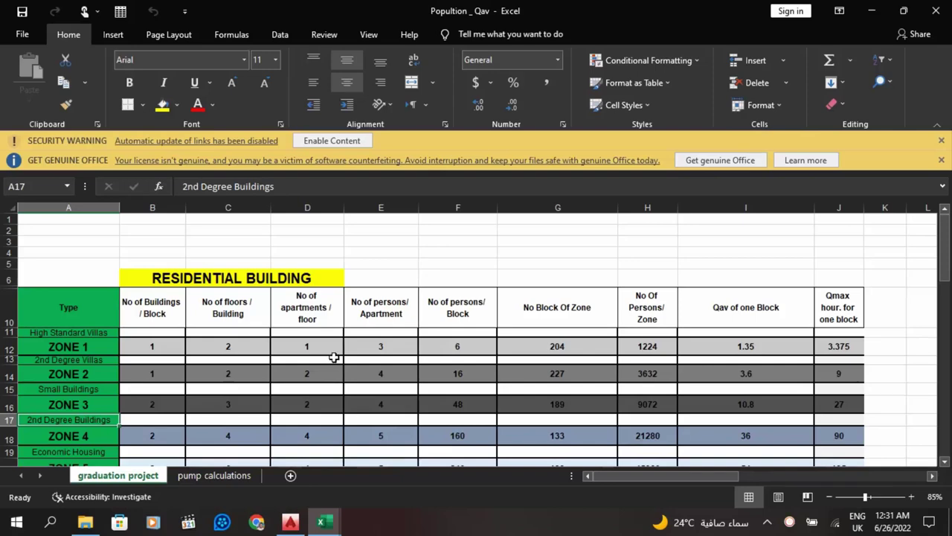
{"action": "scroll", "coordinate": [334, 357], "scroll_direction": "down", "scroll_amount": 2}
{"action": "left_click", "coordinate": [474, 295]}
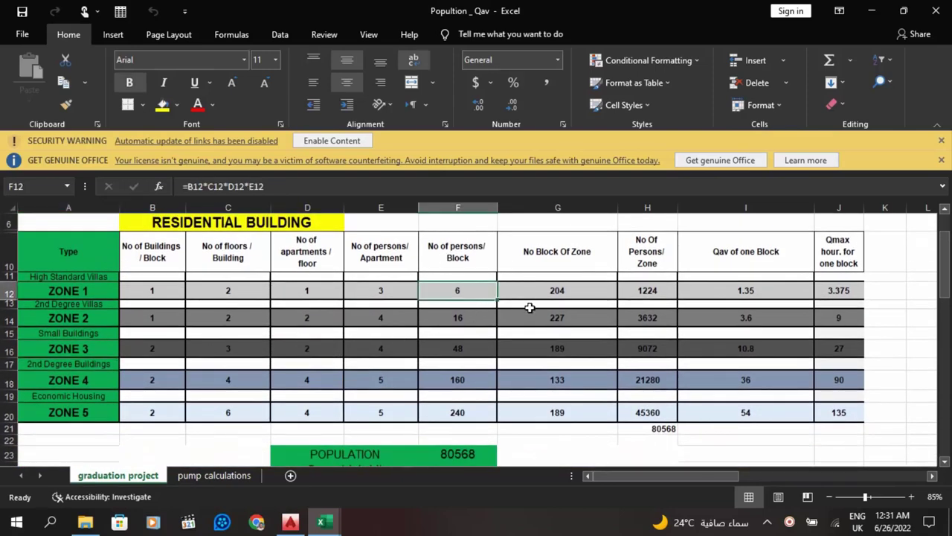
{"action": "left_click", "coordinate": [463, 351]}
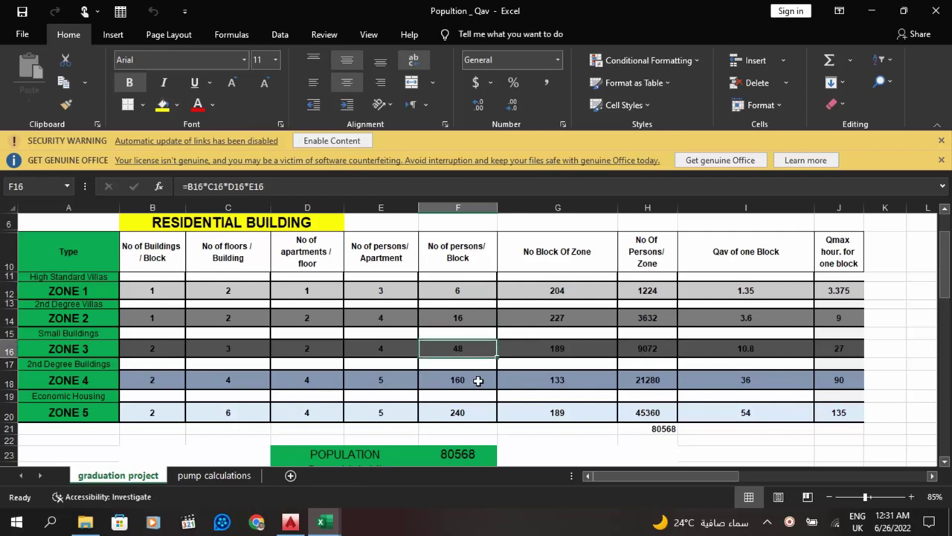
{"action": "left_click", "coordinate": [480, 385]}
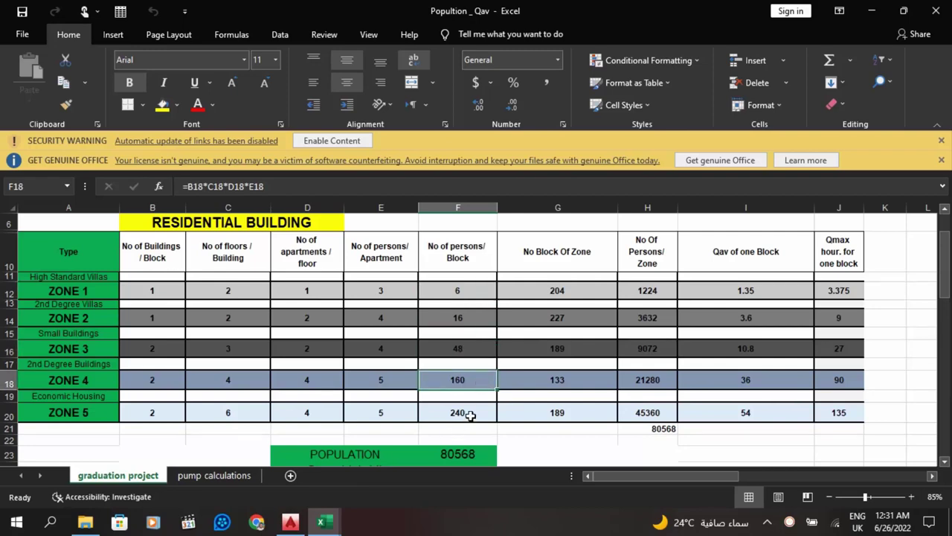
{"action": "left_click", "coordinate": [470, 416]}
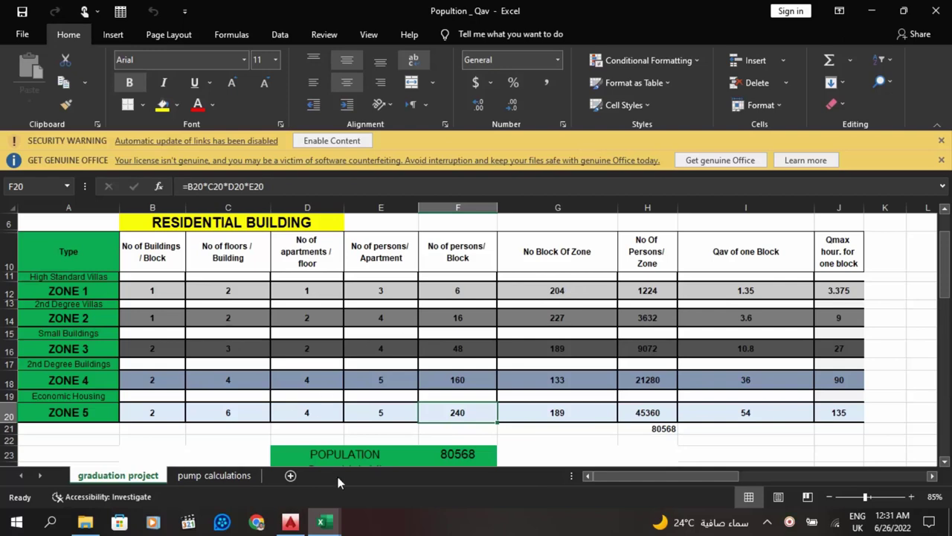
Step: Switch to the Basemap_2021_2.dwg drawing in AutoCAD and examine the residential blocks across the five zones
{"action": "left_click", "coordinate": [290, 522]}
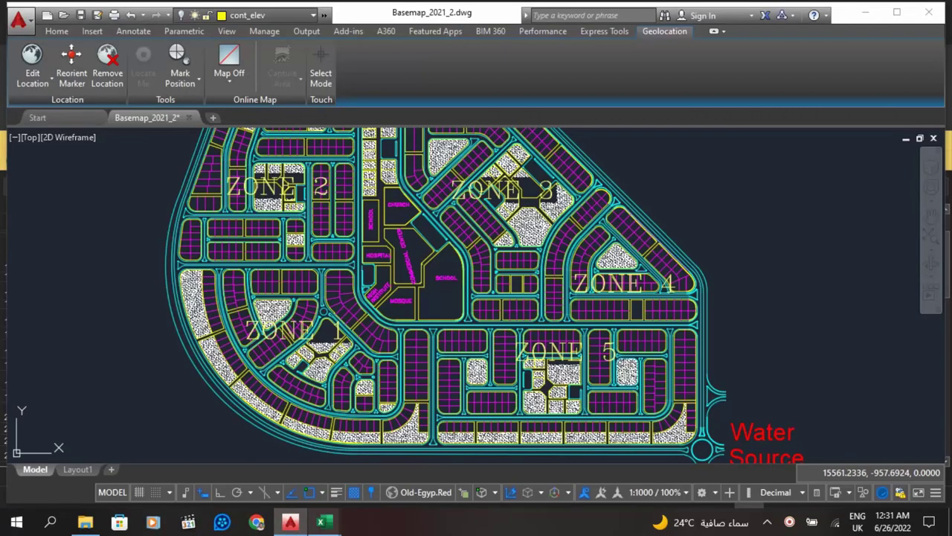
{"action": "scroll", "coordinate": [577, 394], "scroll_direction": "up", "scroll_amount": 2}
{"action": "right_click", "coordinate": [322, 522]}
{"action": "left_click", "coordinate": [165, 320]}
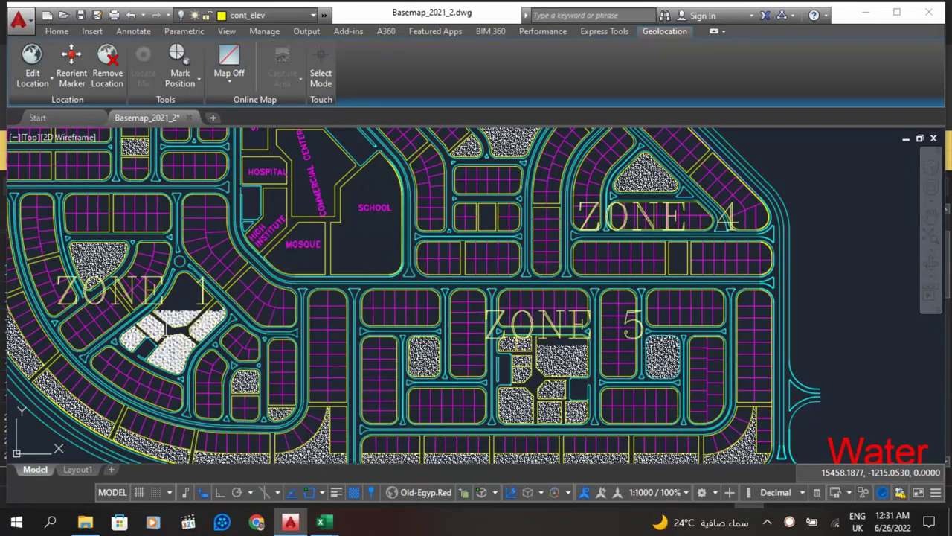
{"action": "scroll", "coordinate": [182, 238], "scroll_direction": "up", "scroll_amount": 1}
{"action": "scroll", "coordinate": [253, 172], "scroll_direction": "up", "scroll_amount": 3}
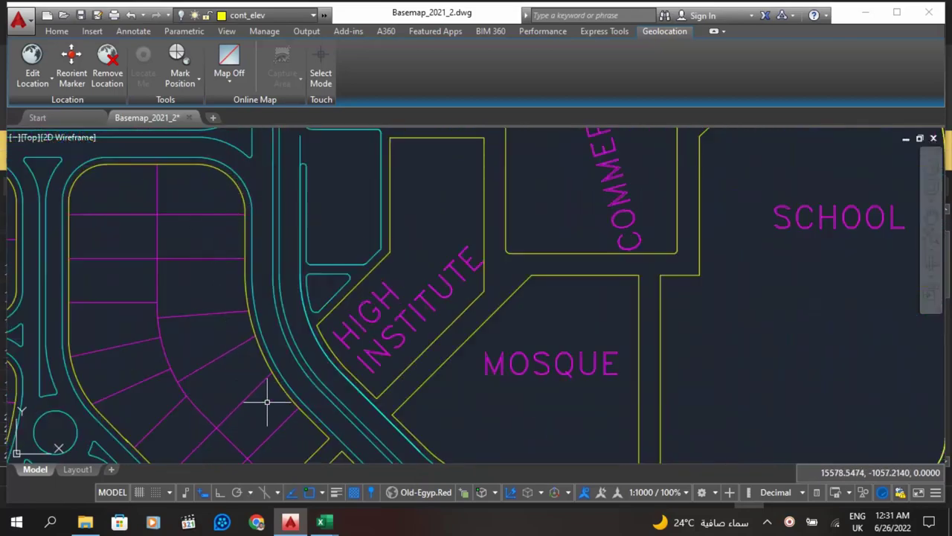
{"action": "scroll", "coordinate": [263, 334], "scroll_direction": "down", "scroll_amount": 4}
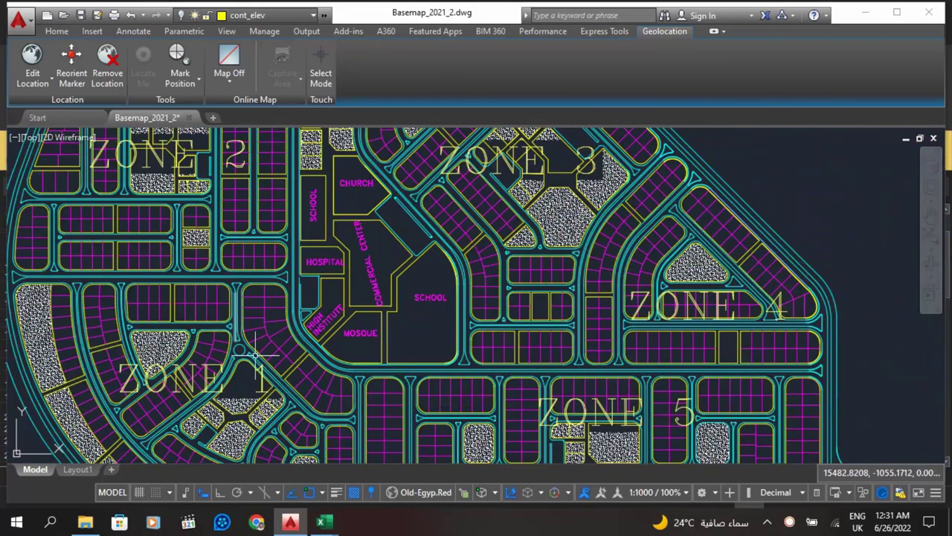
{"action": "scroll", "coordinate": [286, 380], "scroll_direction": "down", "scroll_amount": 1}
{"action": "scroll", "coordinate": [245, 254], "scroll_direction": "up", "scroll_amount": 1}
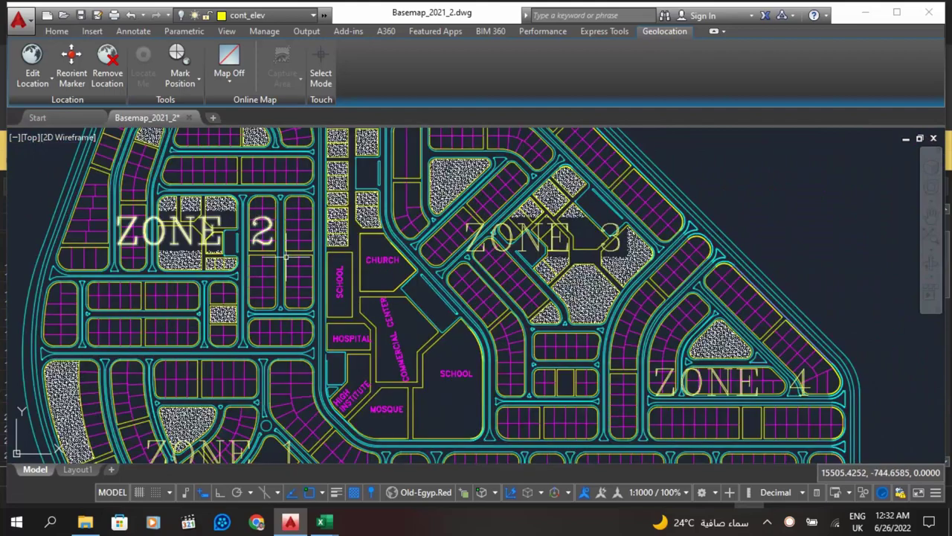
{"action": "scroll", "coordinate": [551, 186], "scroll_direction": "down", "scroll_amount": 1}
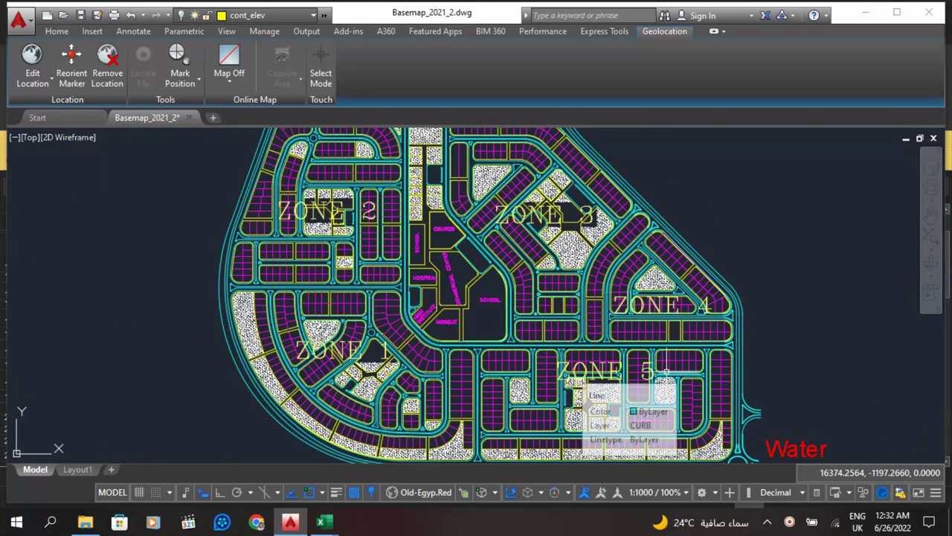
Step: Return to the Popultion _ Qav workbook in Excel and review the number of blocks for zones 1, 2 and 5
{"action": "mouse_move", "coordinate": [322, 522]}
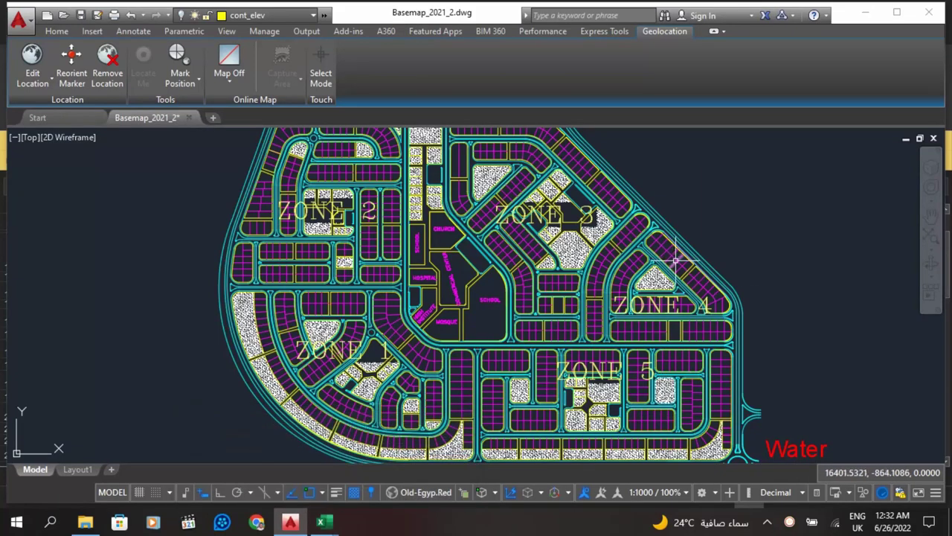
{"action": "mouse_move", "coordinate": [676, 260]}
{"action": "left_click", "coordinate": [400, 469]}
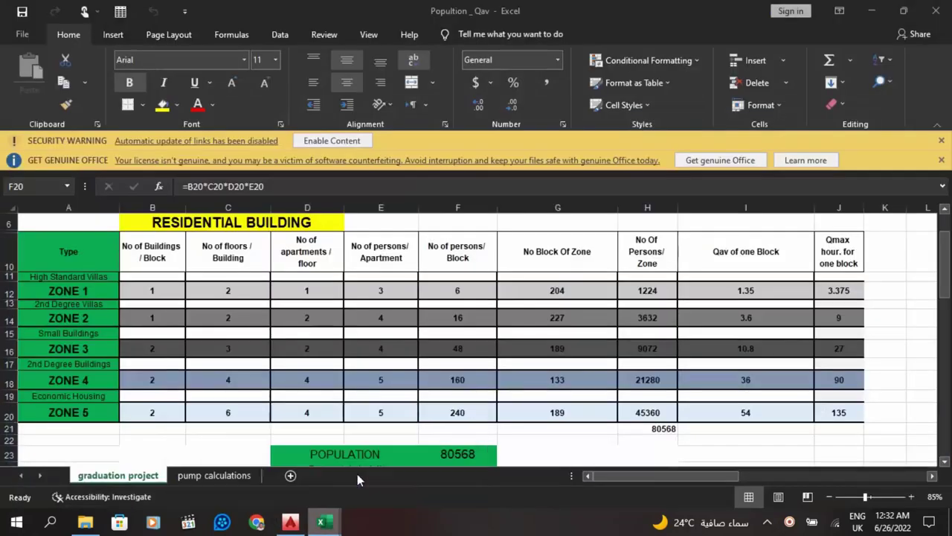
{"action": "left_click", "coordinate": [556, 291]}
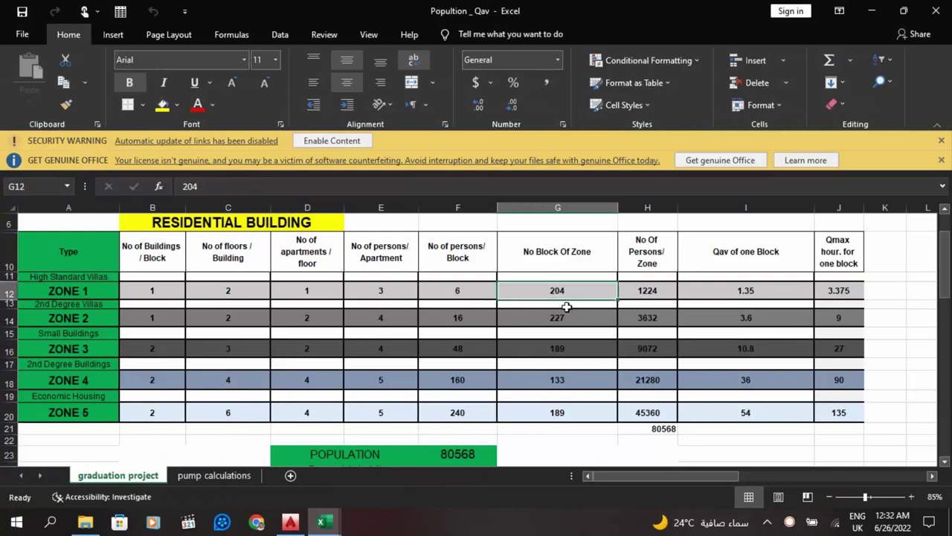
{"action": "left_click", "coordinate": [578, 319]}
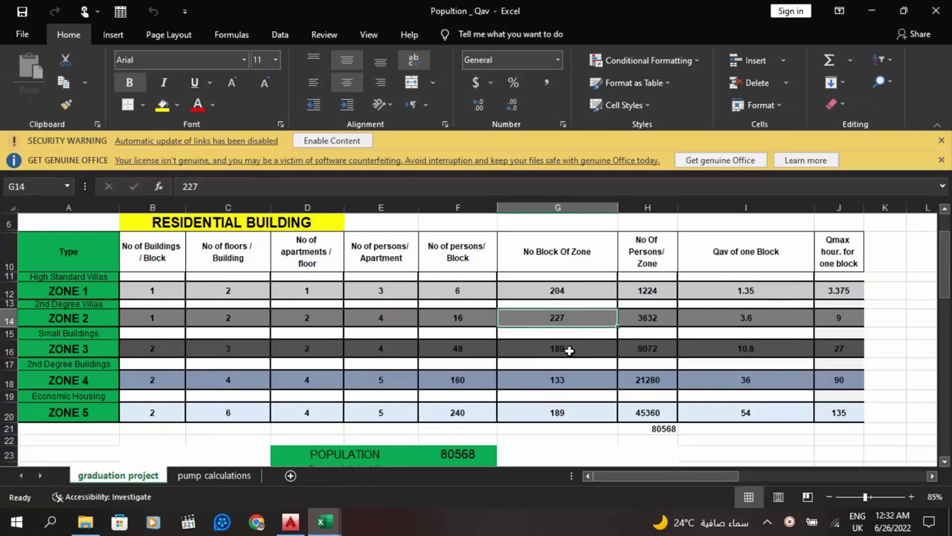
{"action": "left_click", "coordinate": [570, 413]}
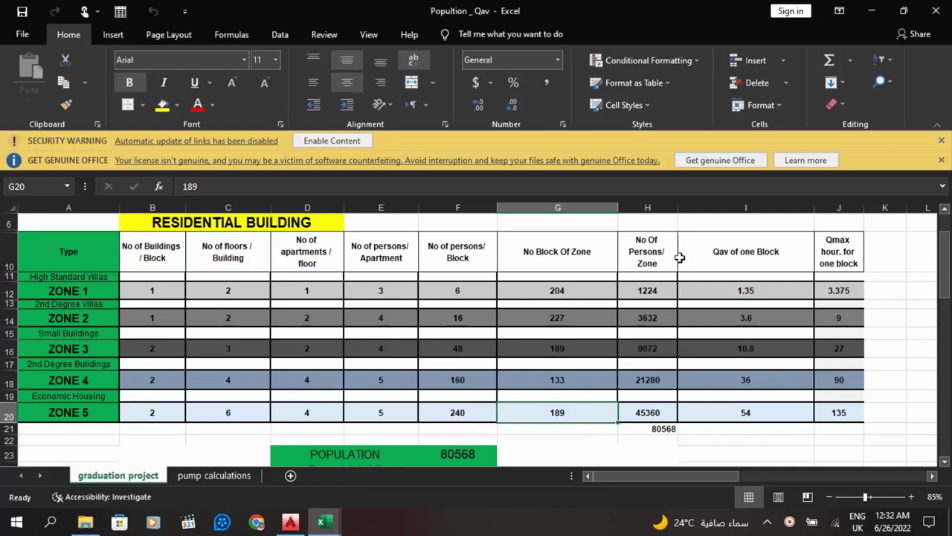
Step: Review the persons-per-zone formulas for zones 1, 2 and 5 and the formula that sums all zones
{"action": "left_click", "coordinate": [647, 291]}
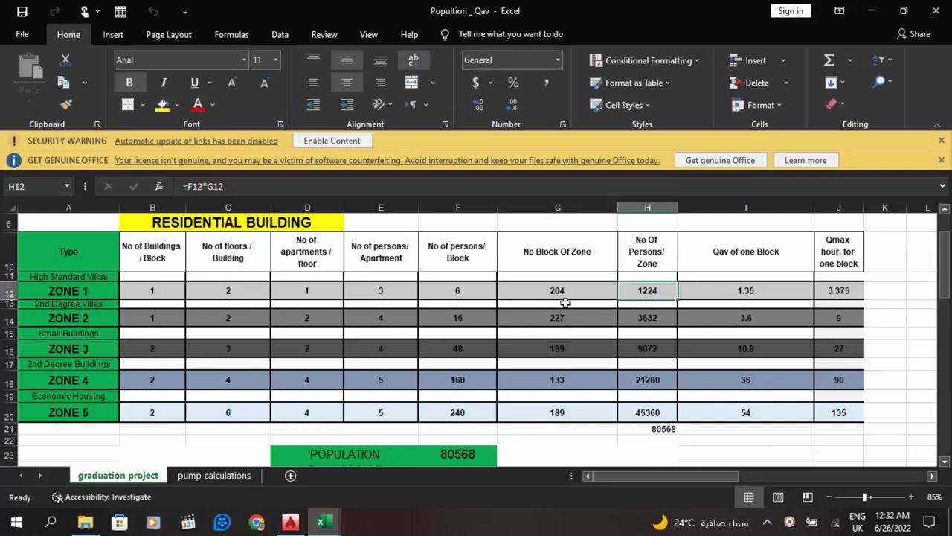
{"action": "left_click", "coordinate": [667, 320]}
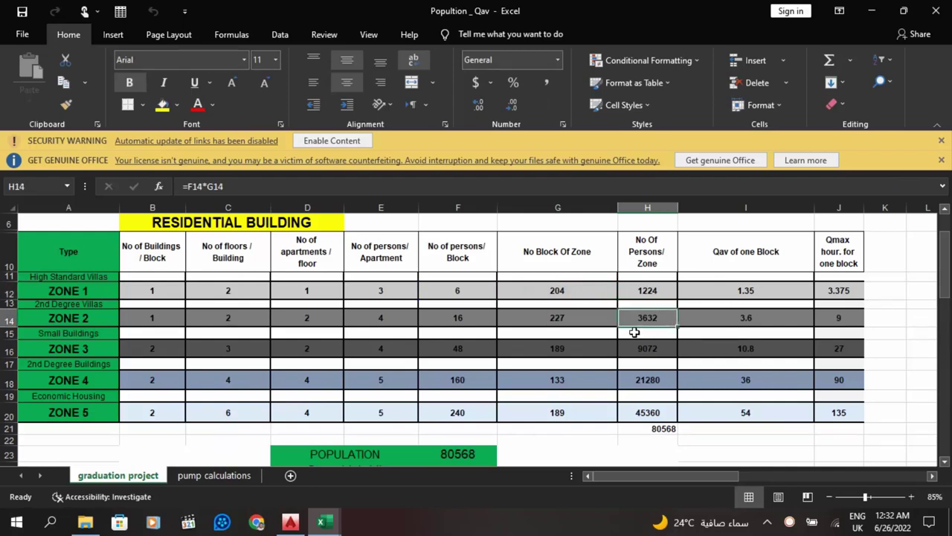
{"action": "left_click", "coordinate": [651, 414]}
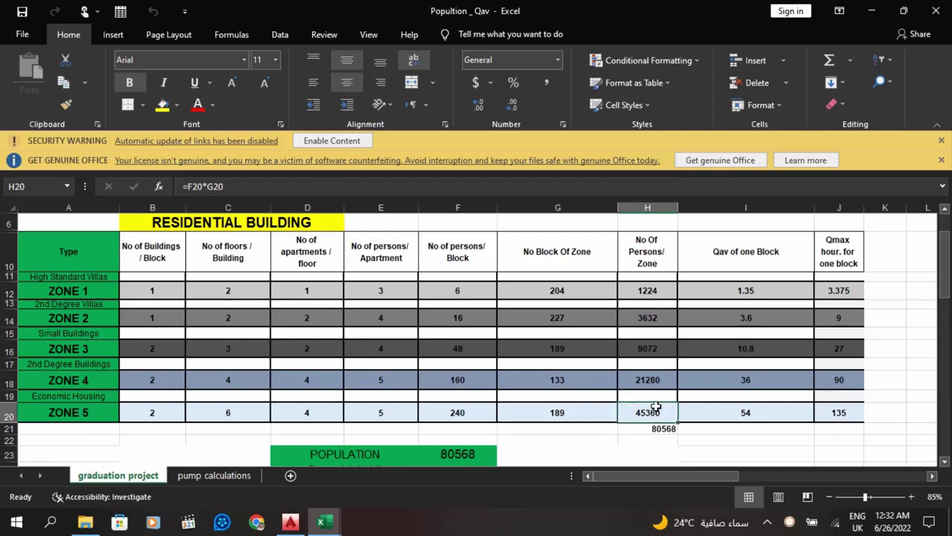
{"action": "left_click", "coordinate": [649, 292]}
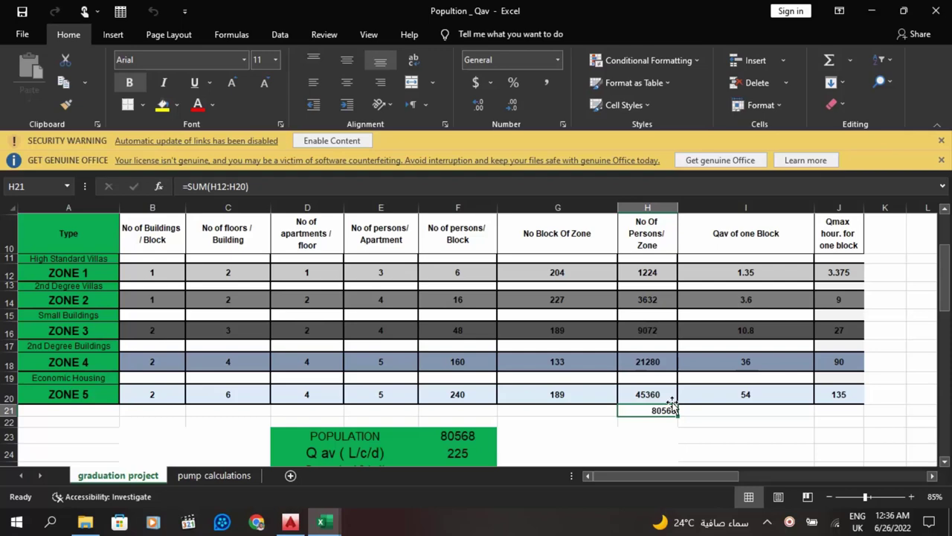
Step: Examine the total population, the average consumption per capita and the formula for average daily flow in the summary table
{"action": "scroll", "coordinate": [674, 363], "scroll_direction": "down", "scroll_amount": 2}
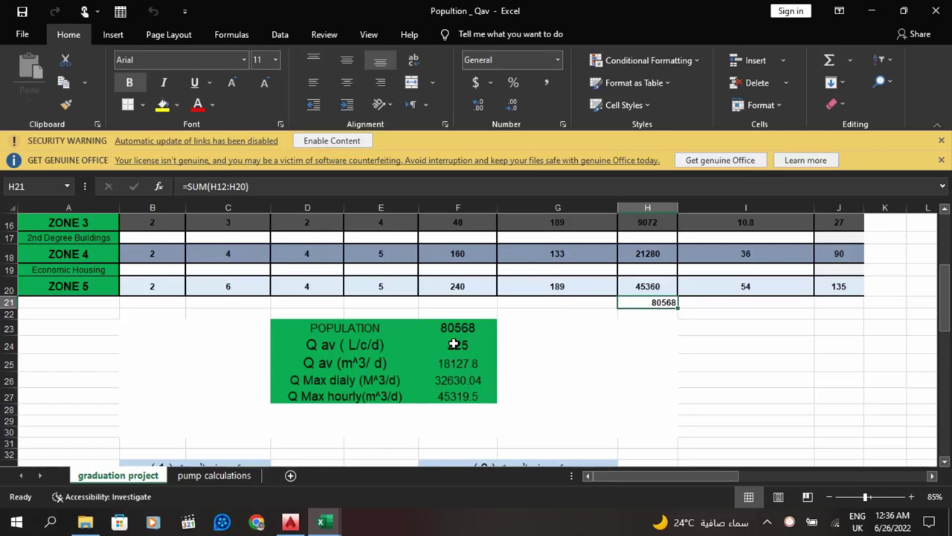
{"action": "left_click", "coordinate": [471, 363]}
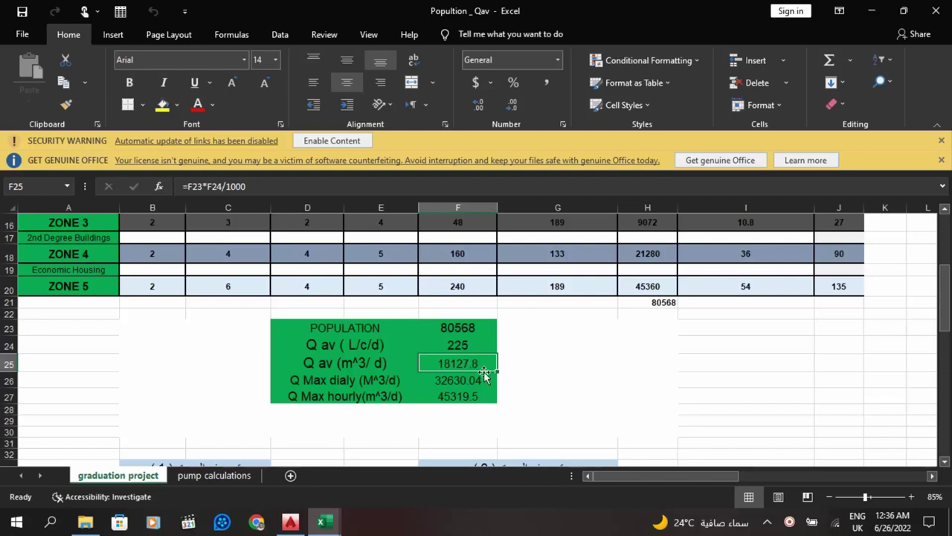
{"action": "left_click", "coordinate": [468, 345]}
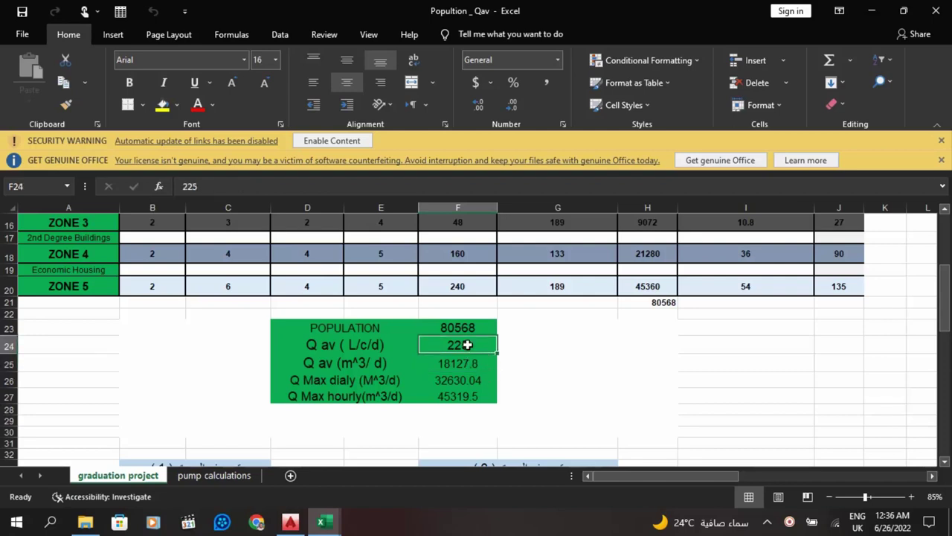
{"action": "left_click", "coordinate": [476, 328]}
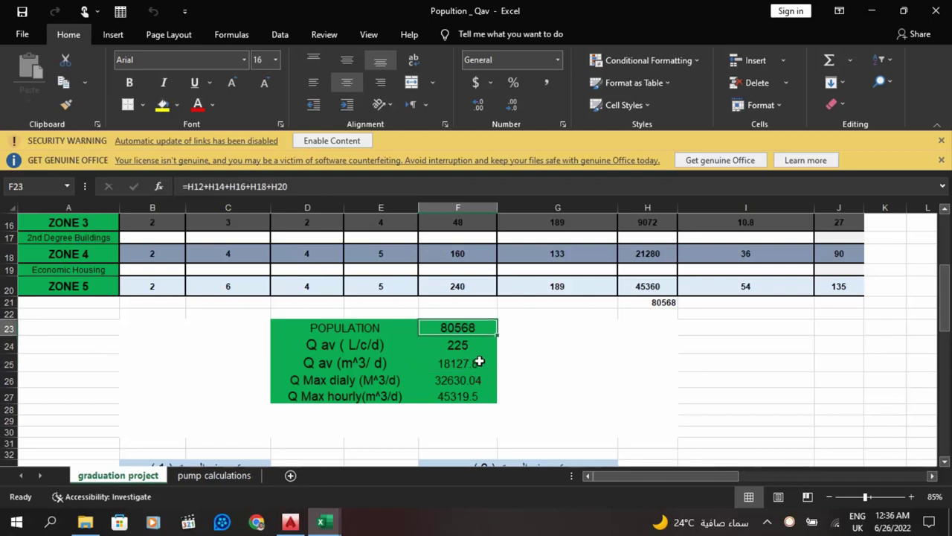
{"action": "left_click", "coordinate": [480, 362]}
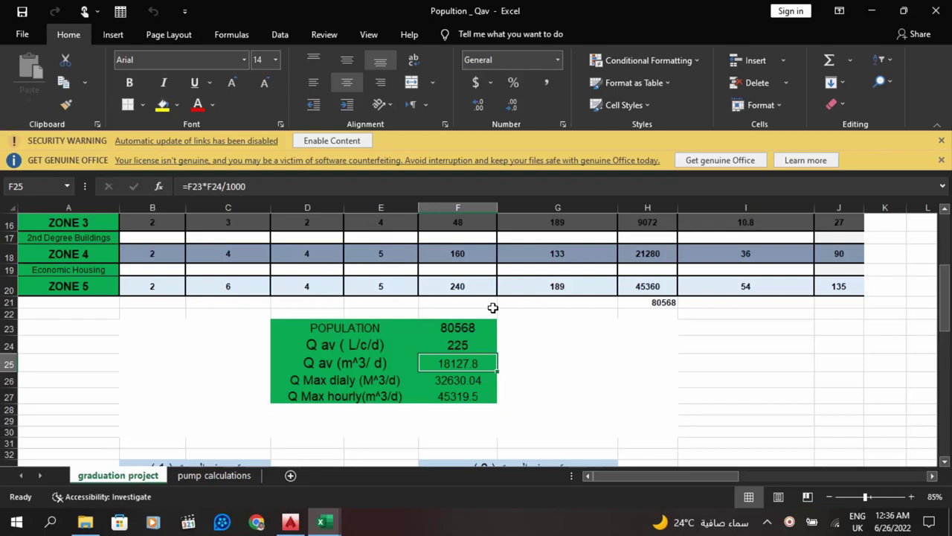
Step: Review the maximum daily and maximum hourly flow formulas in the demand summary against the average flow and per-capita consumption
{"action": "left_click", "coordinate": [453, 381]}
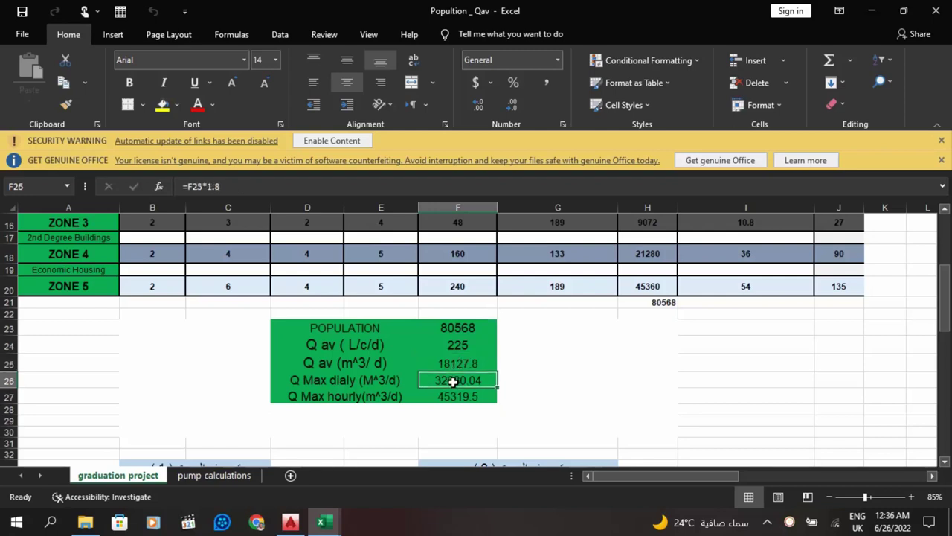
{"action": "left_click", "coordinate": [438, 399]}
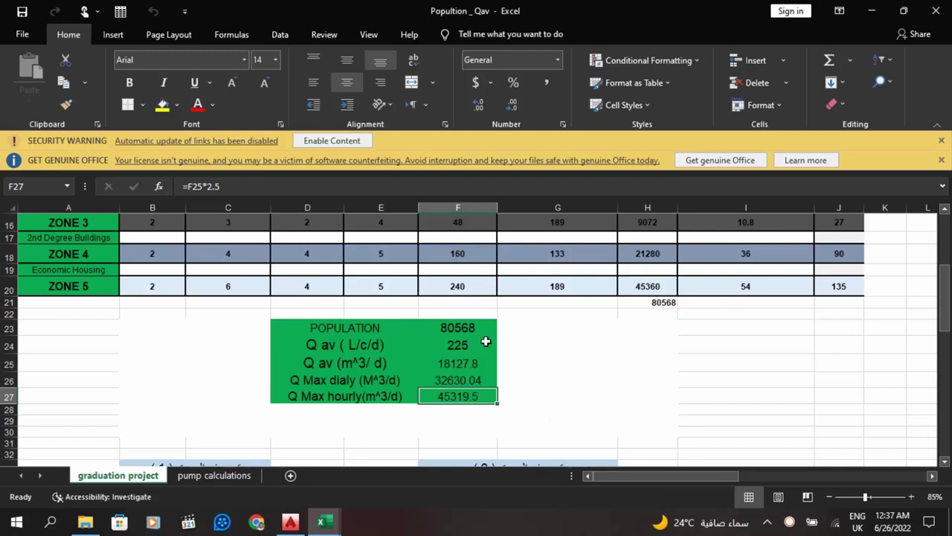
{"action": "left_click", "coordinate": [442, 379]}
{"action": "left_click", "coordinate": [442, 396]}
{"action": "left_click", "coordinate": [474, 376]}
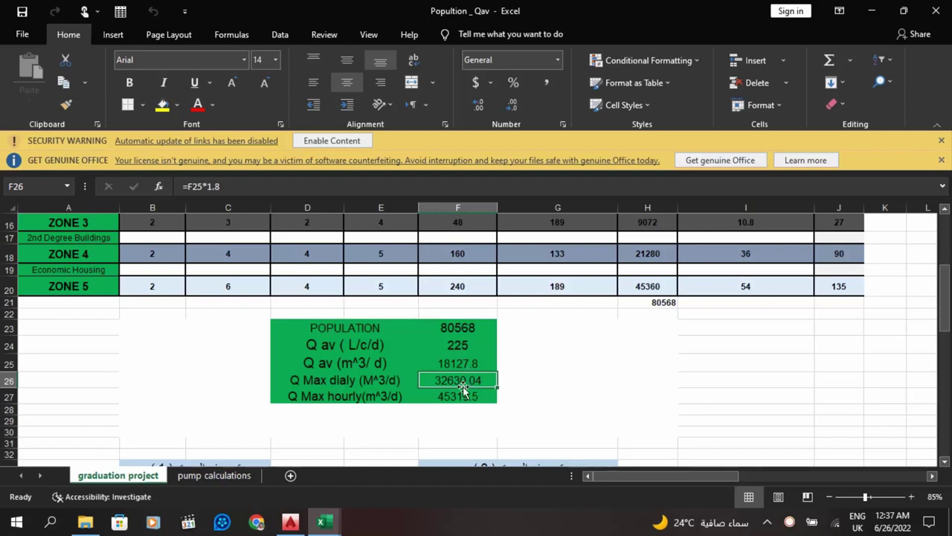
{"action": "left_click", "coordinate": [471, 402]}
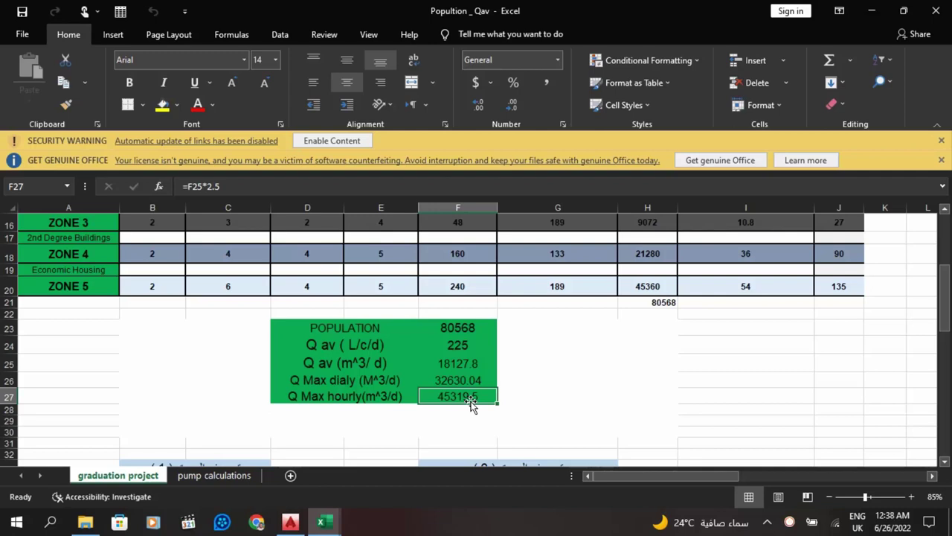
{"action": "left_click", "coordinate": [452, 364]}
{"action": "left_click", "coordinate": [454, 402]}
{"action": "left_click", "coordinate": [460, 345]}
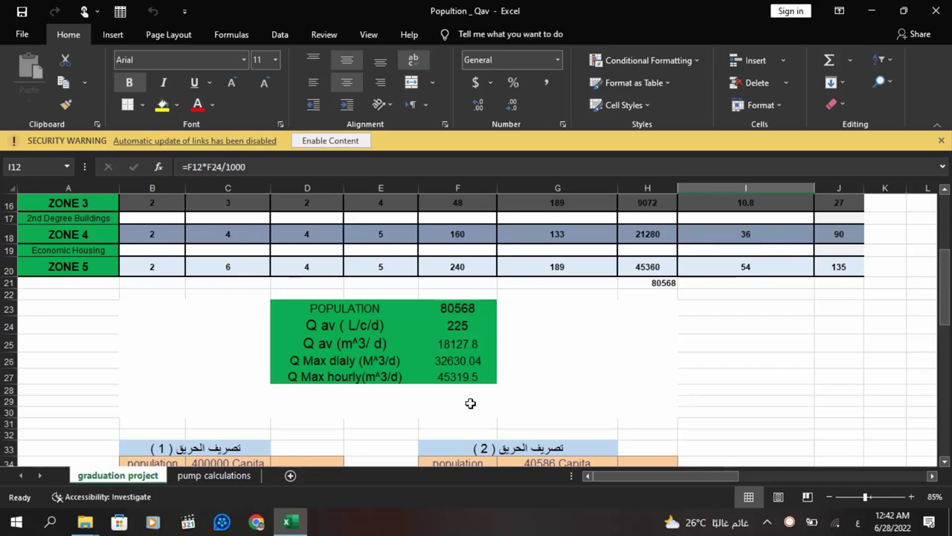
Step: Review the persons-per-block formulas for zones 1, 2, 3 and 5 and zone 1's average flow per block
{"action": "scroll", "coordinate": [536, 359], "scroll_direction": "up", "scroll_amount": 4}
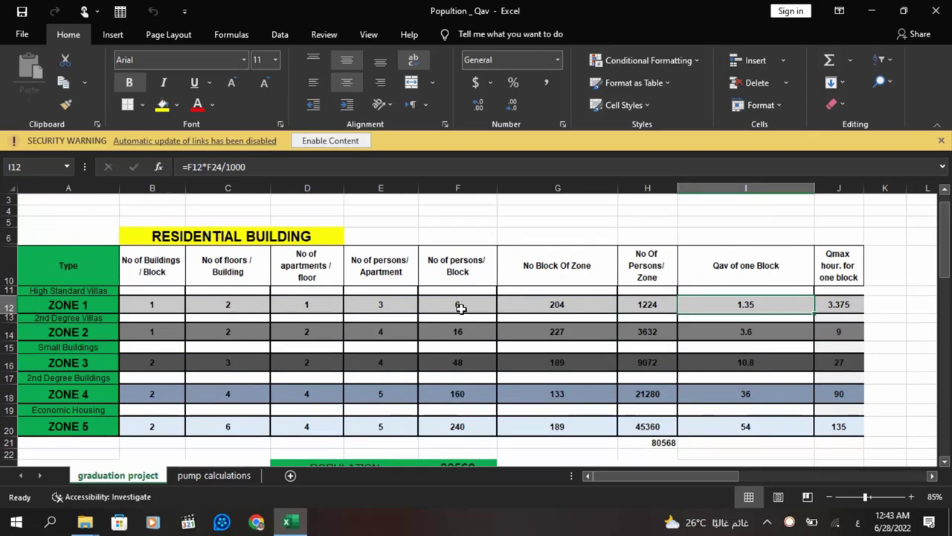
{"action": "scroll", "coordinate": [459, 315], "scroll_direction": "down", "scroll_amount": 4}
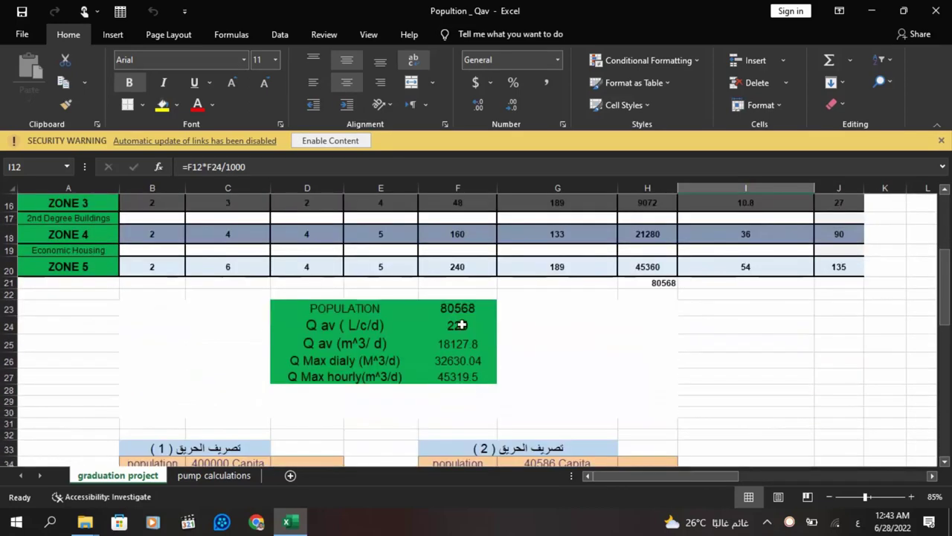
{"action": "scroll", "coordinate": [460, 325], "scroll_direction": "up", "scroll_amount": 2}
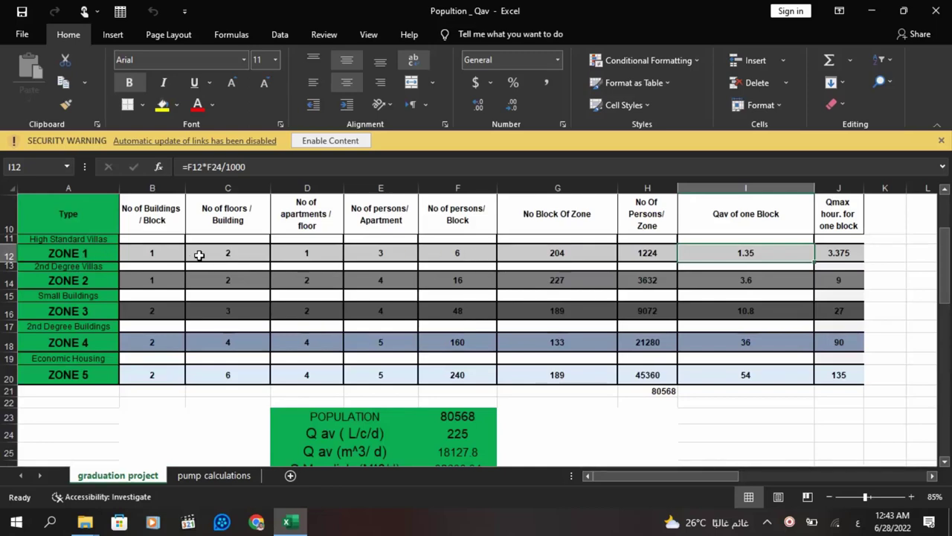
{"action": "left_click", "coordinate": [447, 254]}
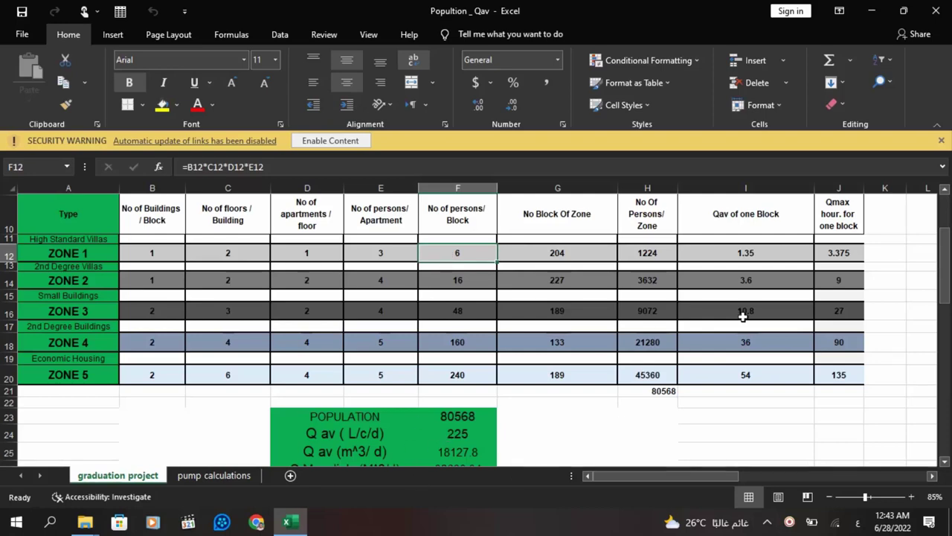
{"action": "left_click", "coordinate": [767, 255]}
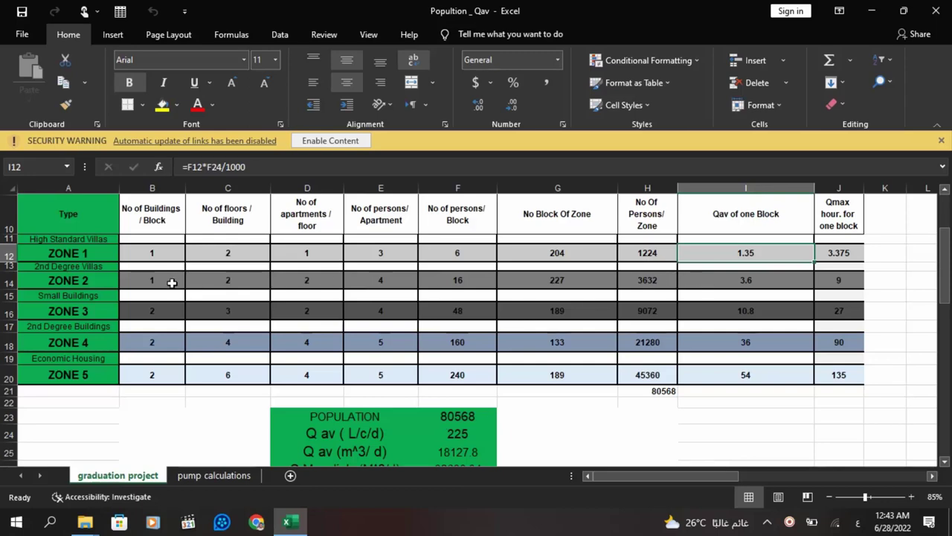
{"action": "left_click", "coordinate": [459, 281]}
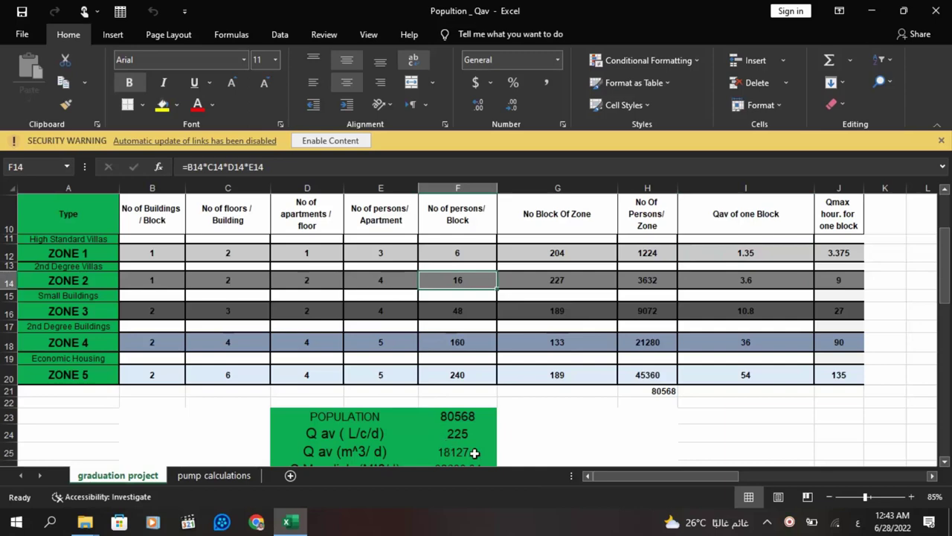
{"action": "left_click", "coordinate": [435, 309]}
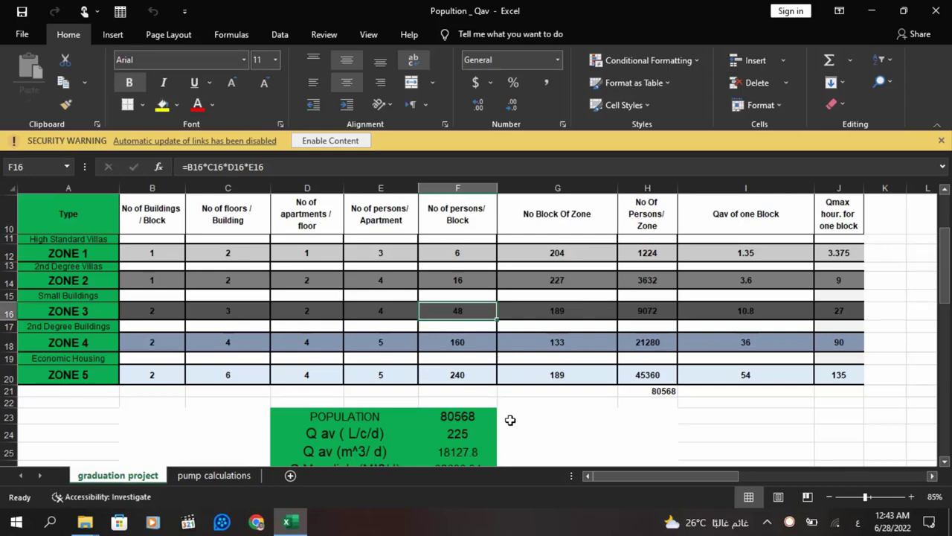
{"action": "left_click", "coordinate": [462, 375]}
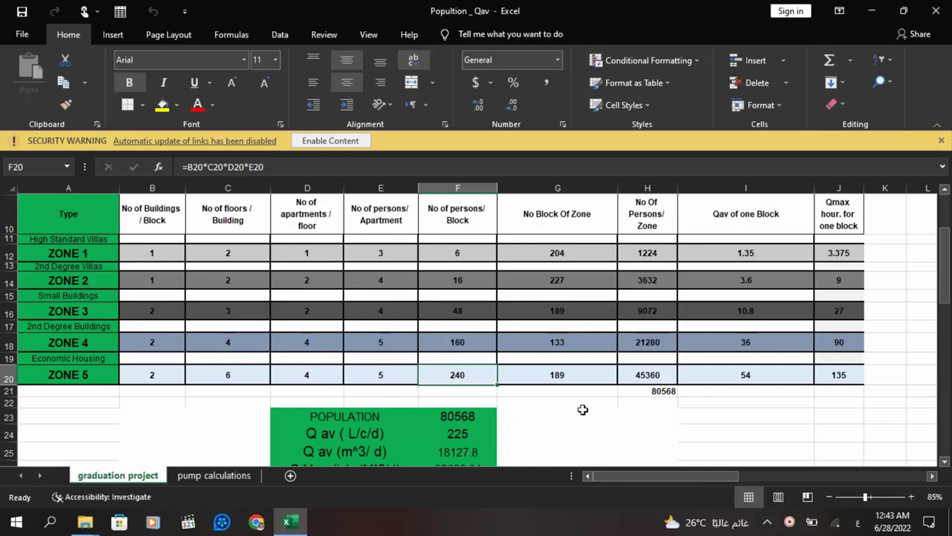
Step: Inspect which cells the Qav of one Block formula references for zone 5, and compare it with zone 1
{"action": "left_click", "coordinate": [749, 376]}
{"action": "double_click", "coordinate": [748, 377]}
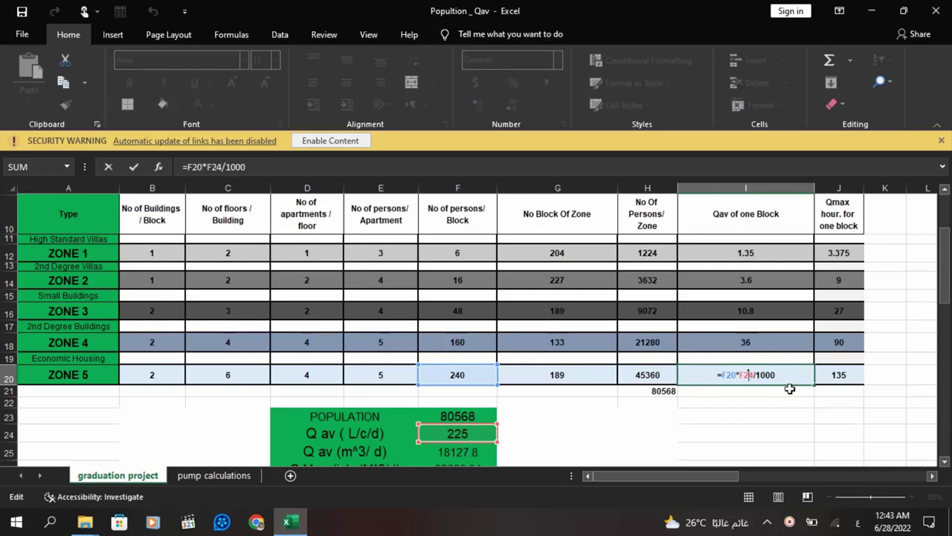
{"action": "key", "text": "Escape"}
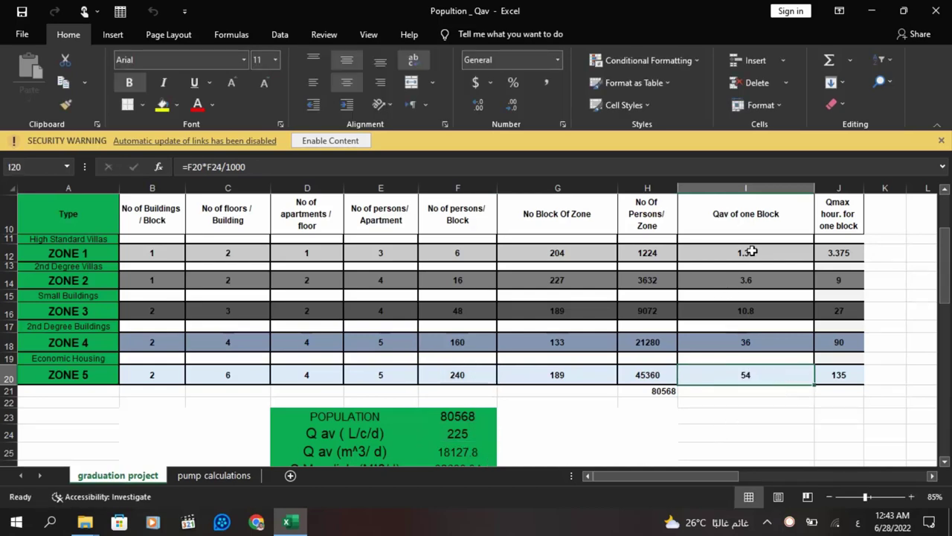
{"action": "left_click", "coordinate": [752, 250]}
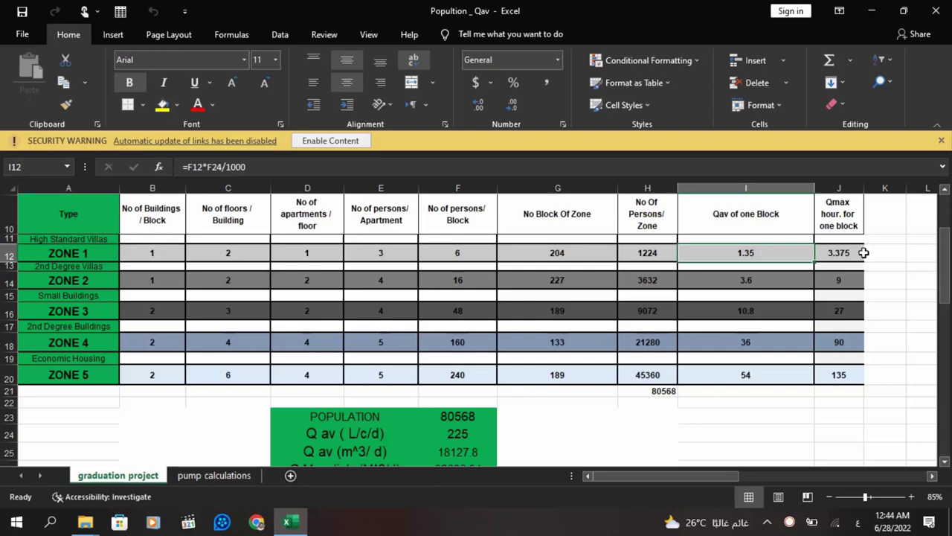
Step: Inspect the maximum hourly flow formulas for one block in zones 2 and 4
{"action": "left_click", "coordinate": [839, 274]}
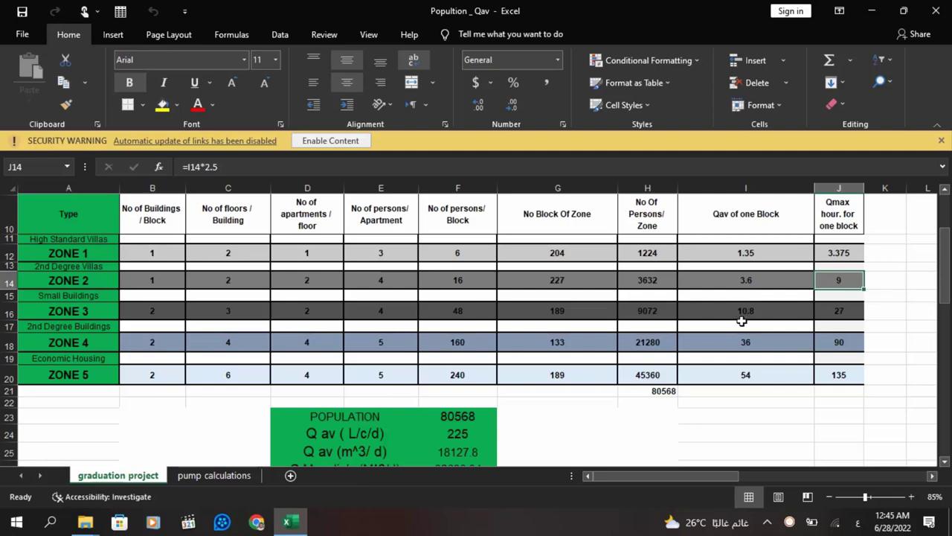
{"action": "left_click", "coordinate": [861, 343]}
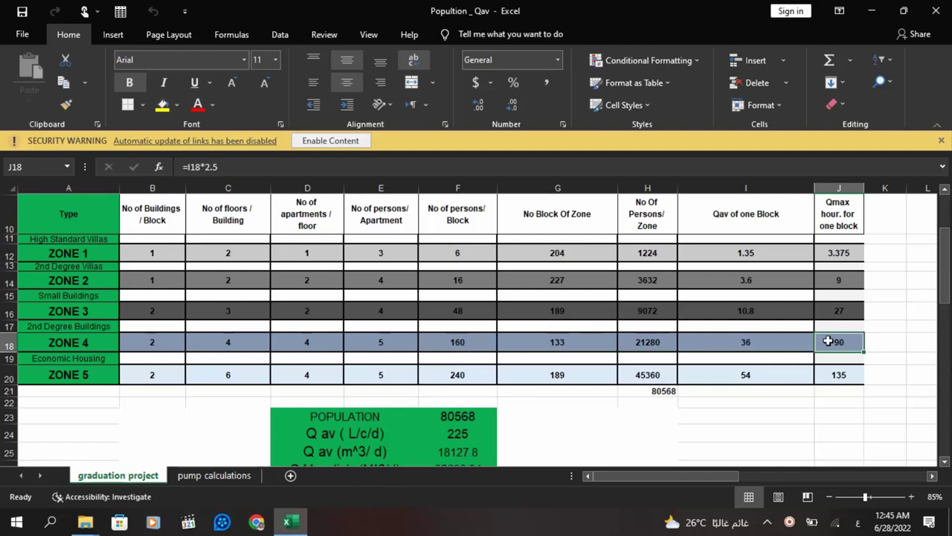
{"action": "double_click", "coordinate": [828, 341]}
{"action": "key", "text": "Escape"}
Step: Look over the demand summary and the complete residential building table for all five zones
{"action": "scroll", "coordinate": [641, 359], "scroll_direction": "down", "scroll_amount": 3}
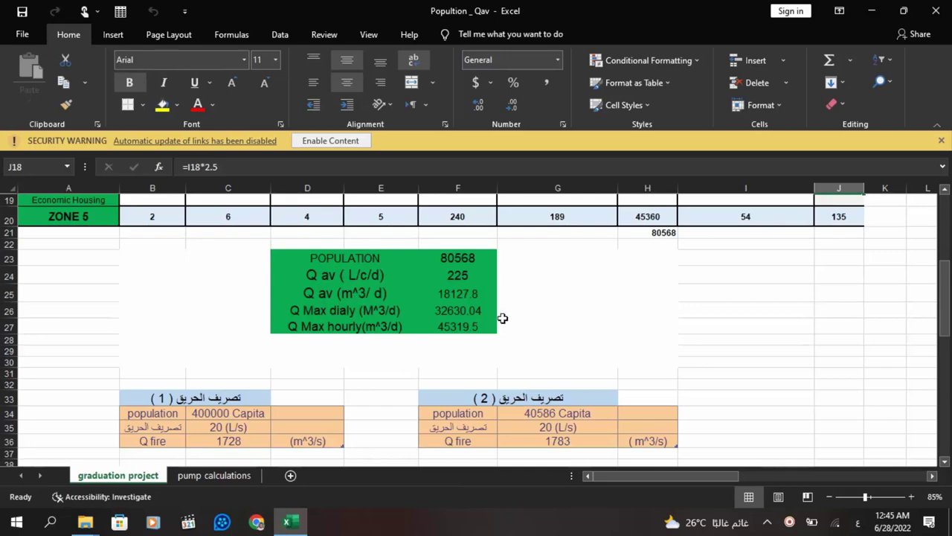
{"action": "scroll", "coordinate": [502, 318], "scroll_direction": "up", "scroll_amount": 5}
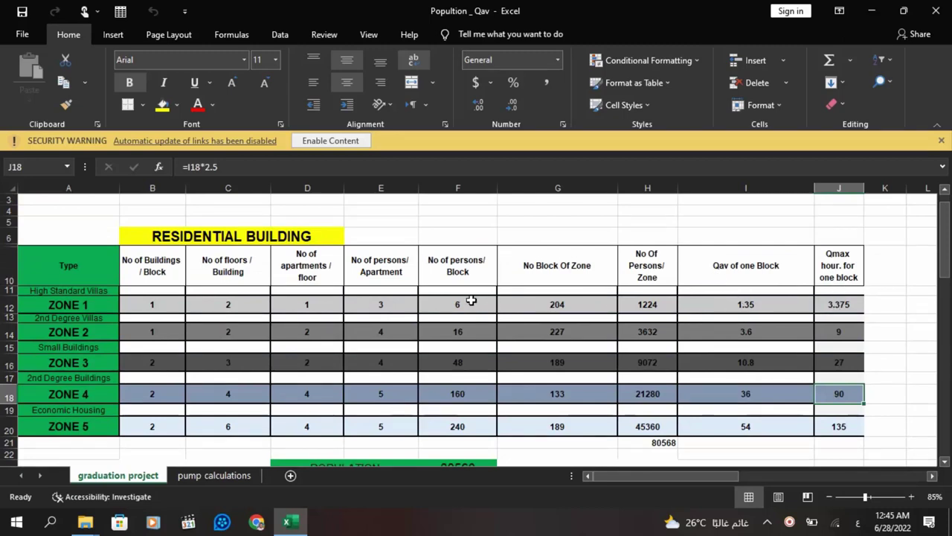
{"action": "scroll", "coordinate": [459, 330], "scroll_direction": "down", "scroll_amount": 2}
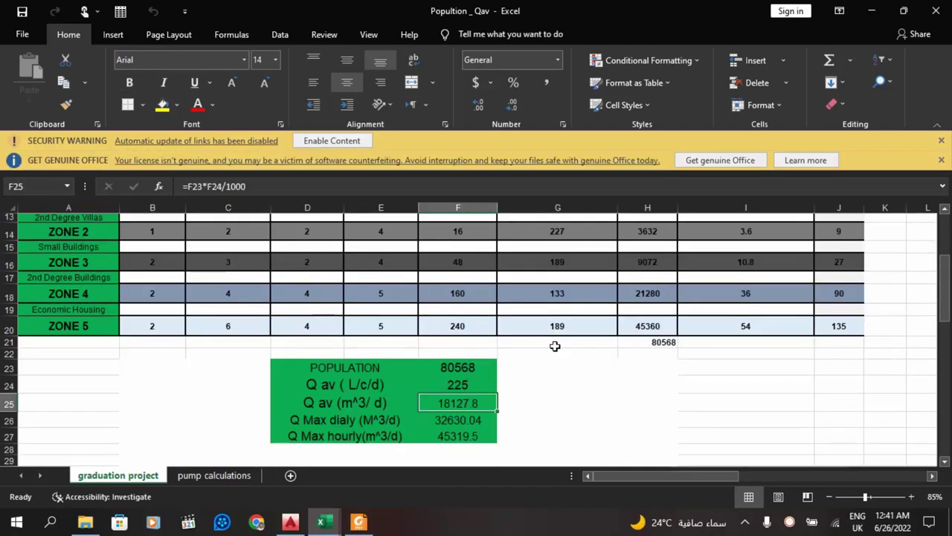
{"action": "scroll", "coordinate": [555, 346], "scroll_direction": "down", "scroll_amount": 1}
{"action": "scroll", "coordinate": [554, 344], "scroll_direction": "up", "scroll_amount": 4}
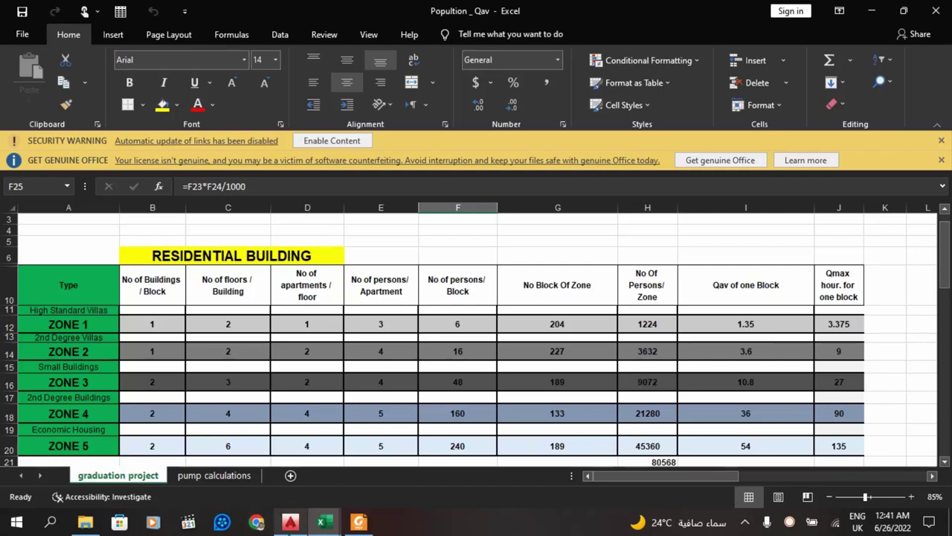
Step: Switch to the Basemap_2021_2.dwg drawing in AutoCAD and examine the non-residential plots such as the hospital, mosque, schools and commercial center
{"action": "left_click", "coordinate": [290, 521]}
{"action": "scroll", "coordinate": [428, 319], "scroll_direction": "up", "scroll_amount": 3}
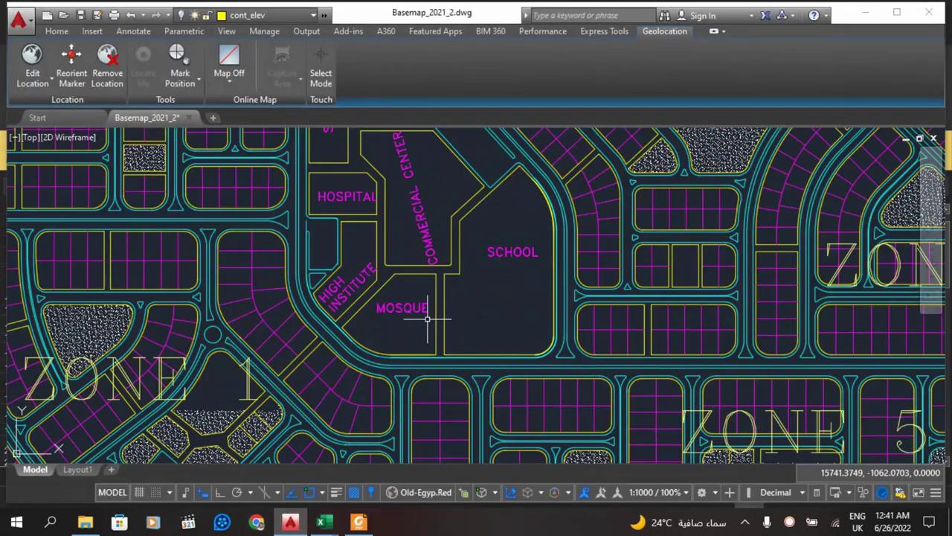
{"action": "scroll", "coordinate": [396, 220], "scroll_direction": "down", "scroll_amount": 2}
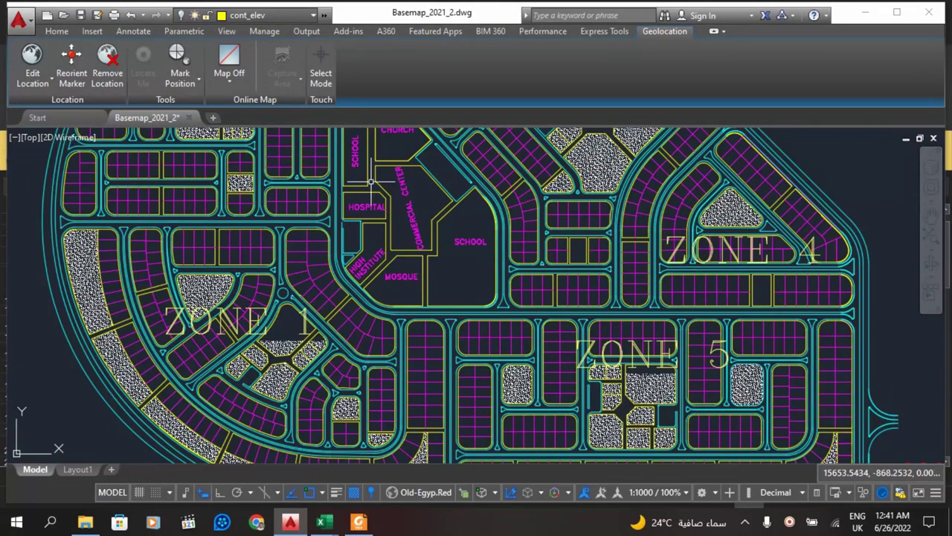
{"action": "scroll", "coordinate": [365, 204], "scroll_direction": "up", "scroll_amount": 4}
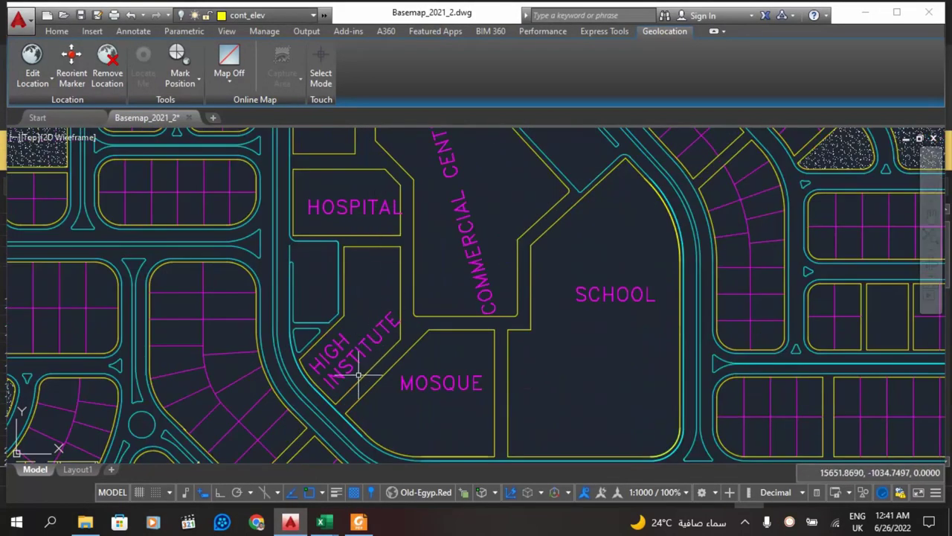
{"action": "scroll", "coordinate": [352, 389], "scroll_direction": "down", "scroll_amount": 3}
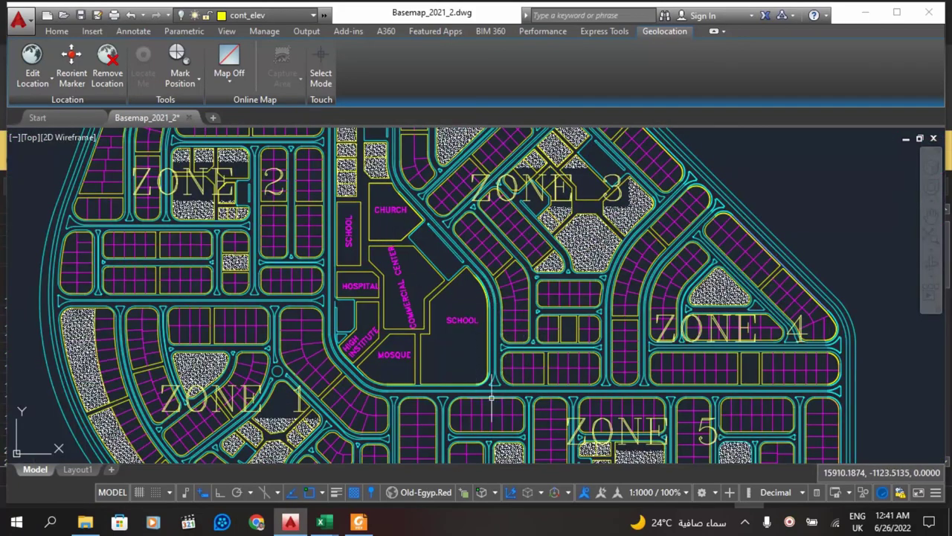
{"action": "mouse_move", "coordinate": [472, 402]}
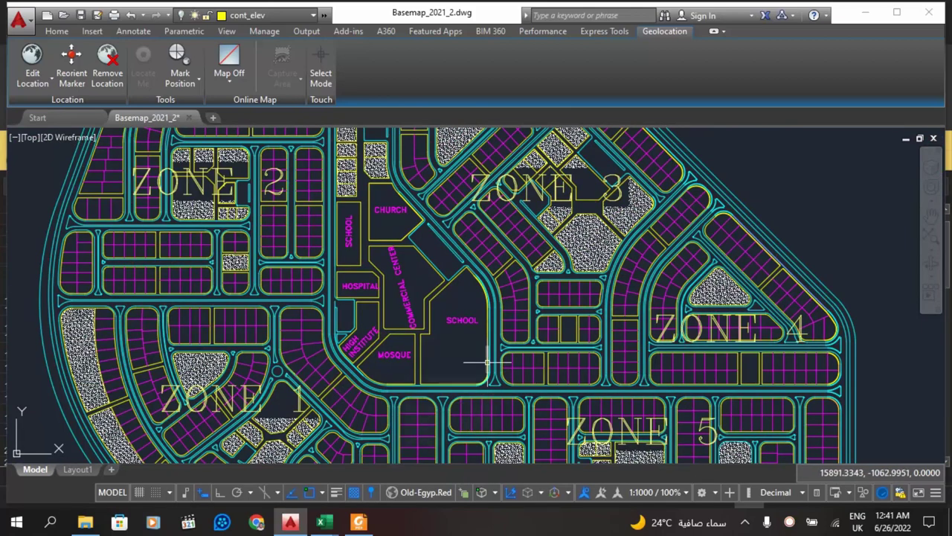
{"action": "scroll", "coordinate": [487, 362], "scroll_direction": "up", "scroll_amount": 2}
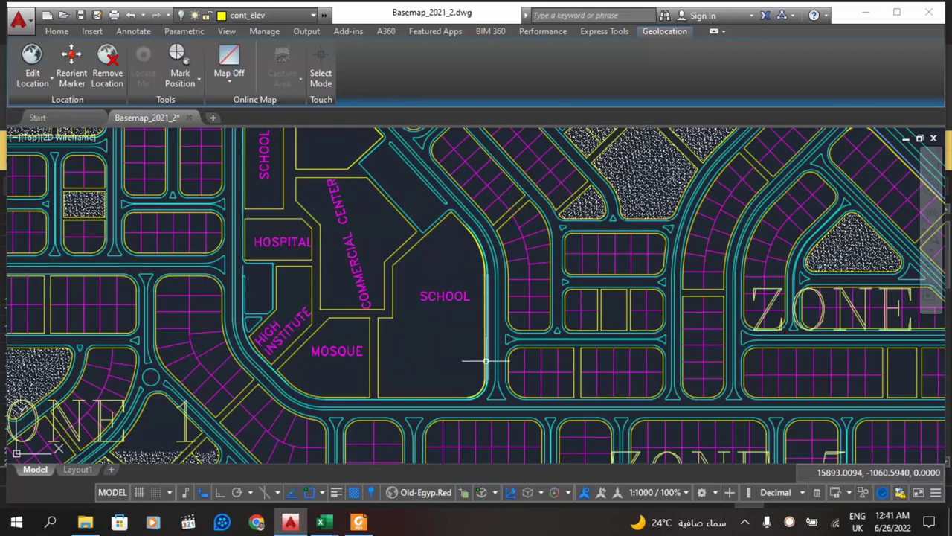
{"action": "mouse_move", "coordinate": [487, 363]}
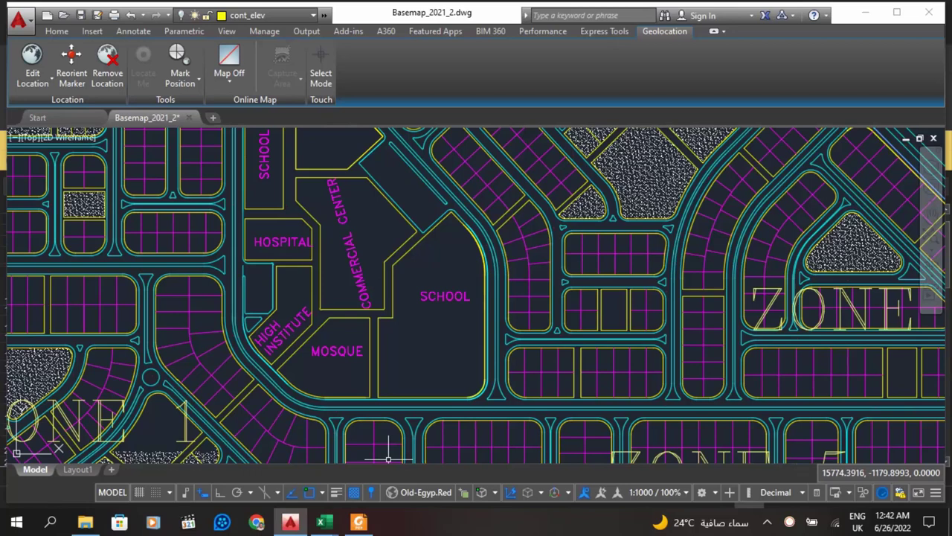
Step: Switch to the Population%20Models workbook in Excel and read the non-residential building densities and consumption rates on Sheet2
{"action": "mouse_move", "coordinate": [320, 524]}
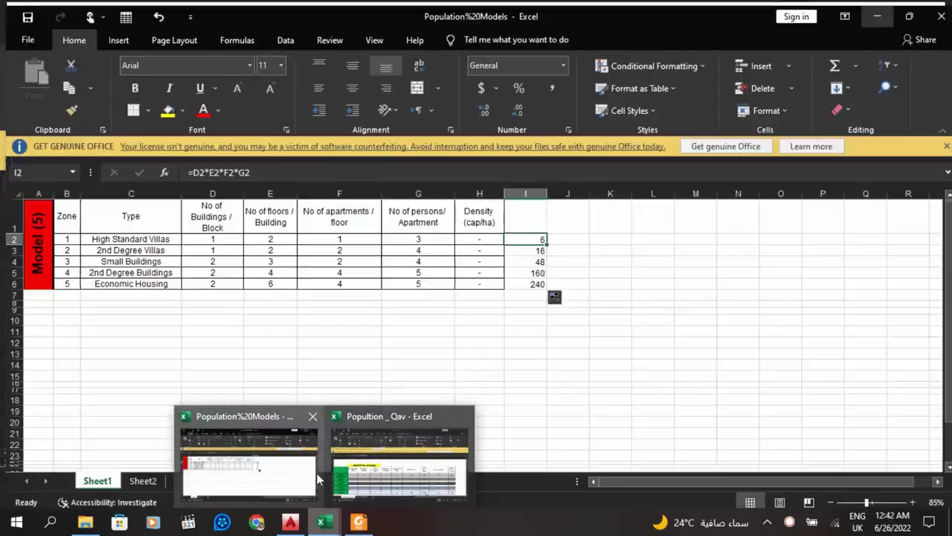
{"action": "left_click", "coordinate": [311, 473]}
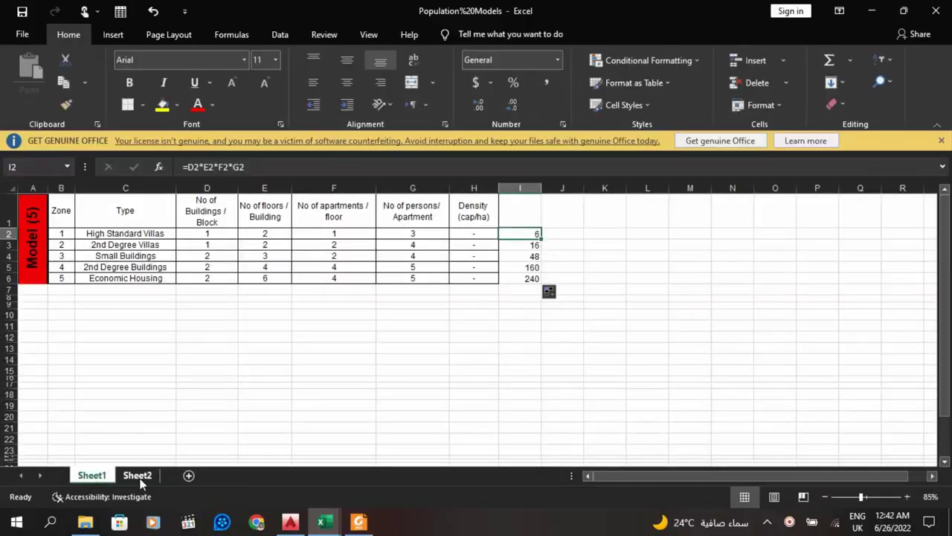
{"action": "left_click", "coordinate": [139, 476]}
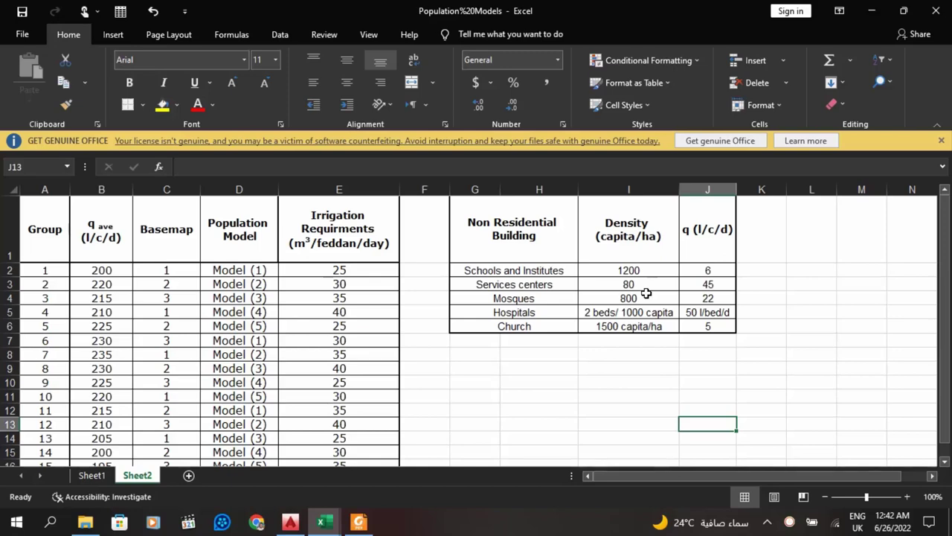
Step: Switch to the Basemap_2021_2.dwg drawing in AutoCAD and locate the hospital plot
{"action": "left_click", "coordinate": [299, 530]}
{"action": "scroll", "coordinate": [438, 388], "scroll_direction": "up", "scroll_amount": 2}
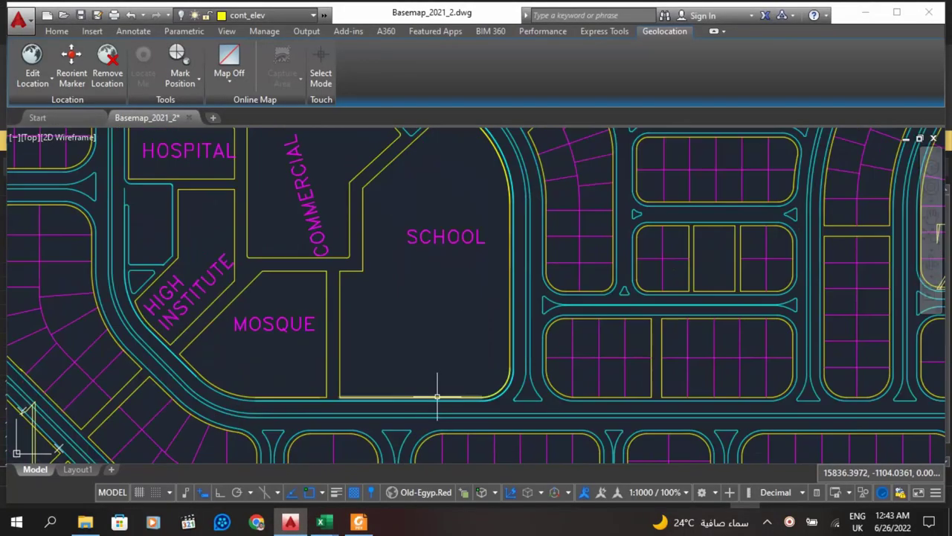
{"action": "scroll", "coordinate": [547, 337], "scroll_direction": "down", "scroll_amount": 2}
{"action": "scroll", "coordinate": [327, 195], "scroll_direction": "up", "scroll_amount": 4}
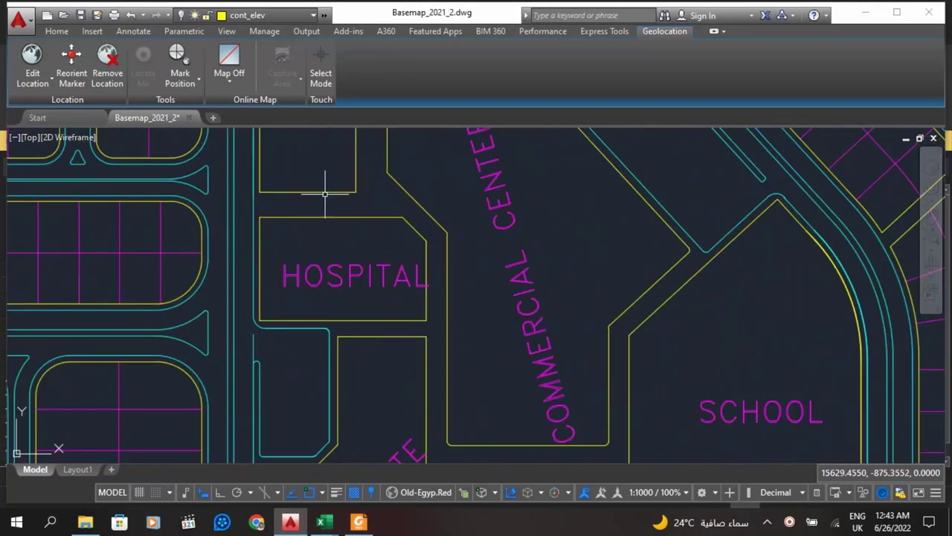
{"action": "left_click", "coordinate": [334, 217]}
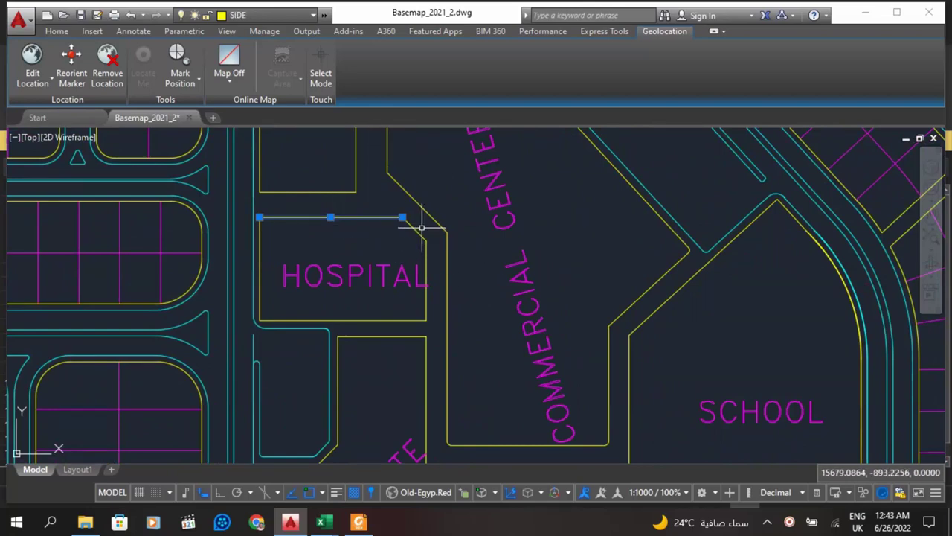
{"action": "left_click", "coordinate": [418, 233]}
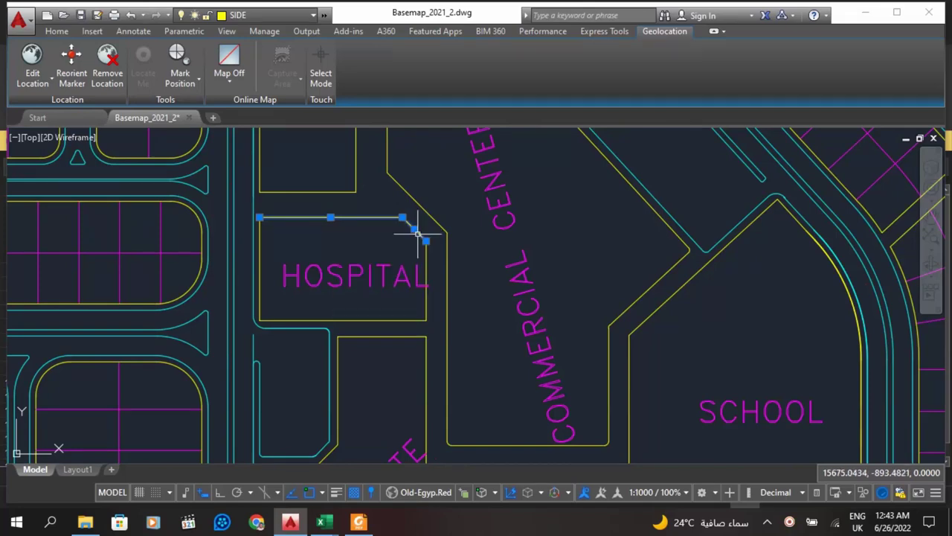
{"action": "key", "text": "Escape"}
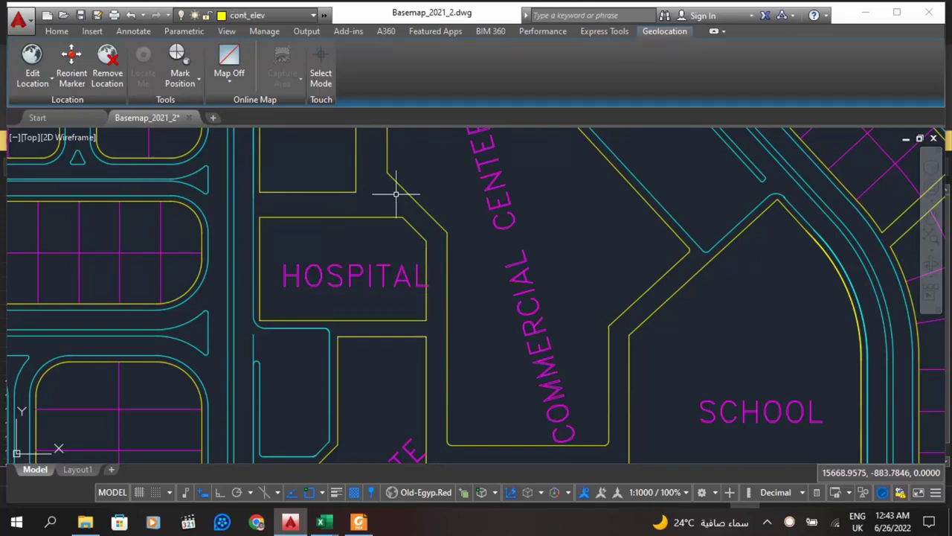
Step: Join the hospital plot's upper, chamfered and right-hand boundary lines into one polyline
{"action": "left_click", "coordinate": [395, 216]}
{"action": "left_click", "coordinate": [421, 236]}
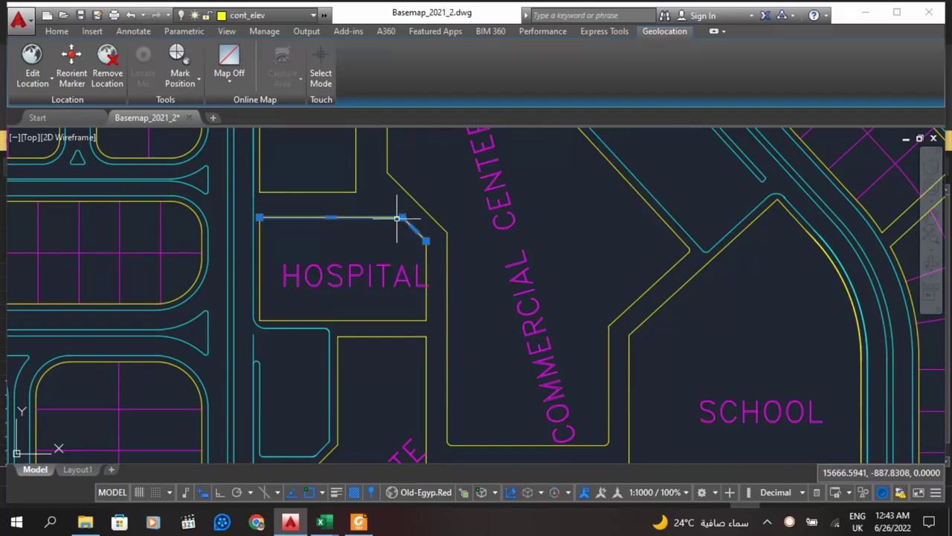
{"action": "left_click", "coordinate": [427, 279]}
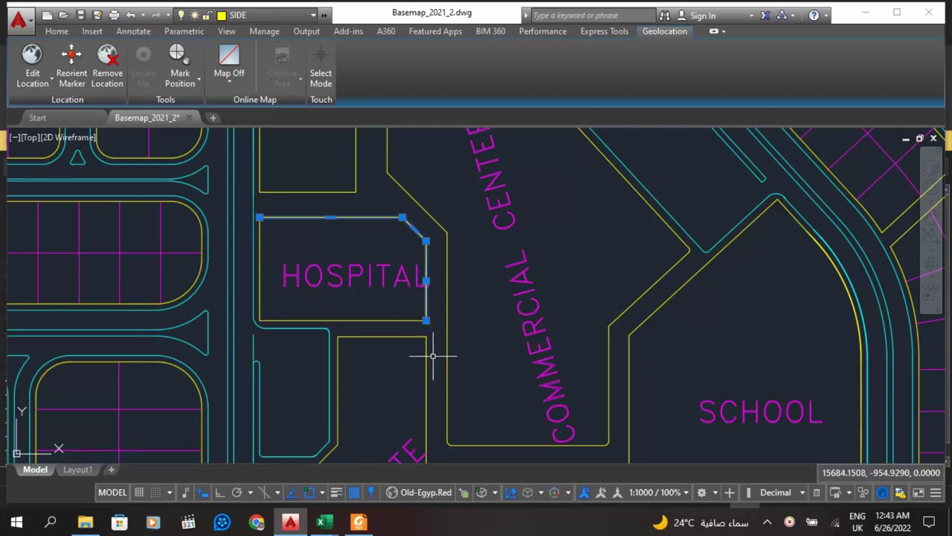
{"action": "type", "text": "j"}
{"action": "key", "text": "Return"}
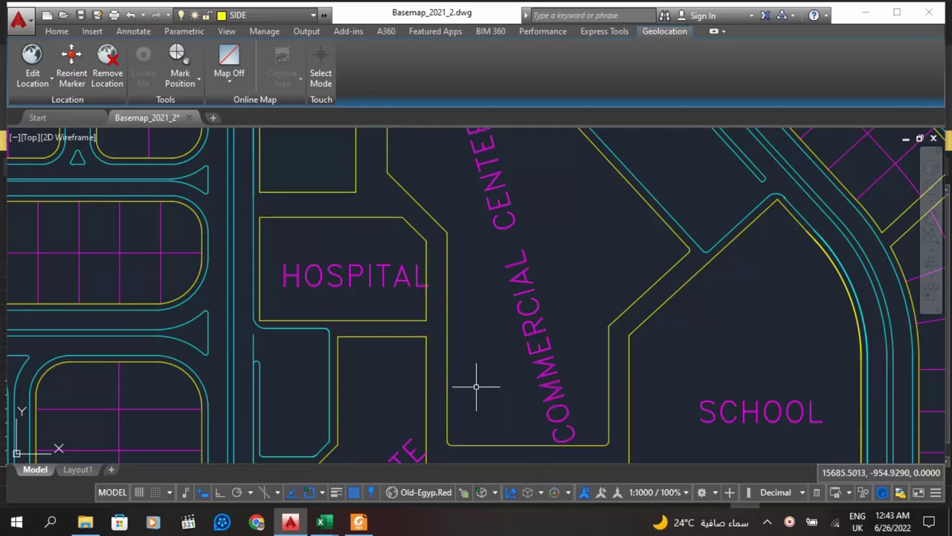
Step: Join the lower and left-hand boundary lines to the hospital polyline to close the plot outline
{"action": "left_click", "coordinate": [425, 245]}
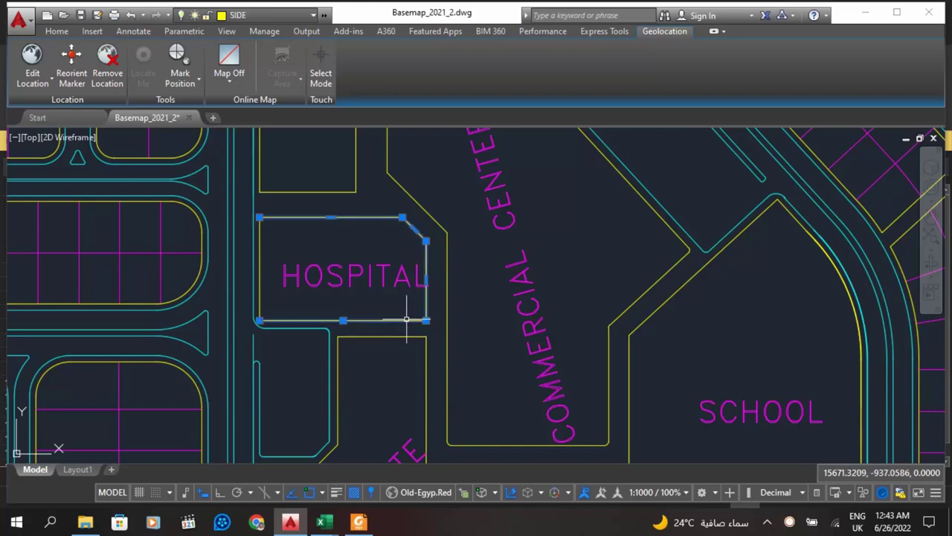
{"action": "type", "text": "j"}
{"action": "key", "text": "Return"}
{"action": "left_click", "coordinate": [415, 319]}
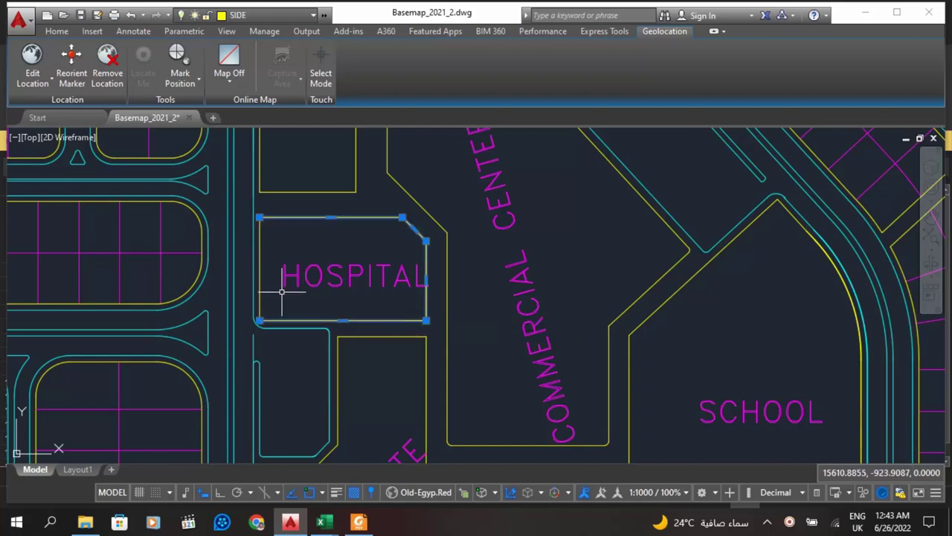
{"action": "left_click", "coordinate": [260, 282]}
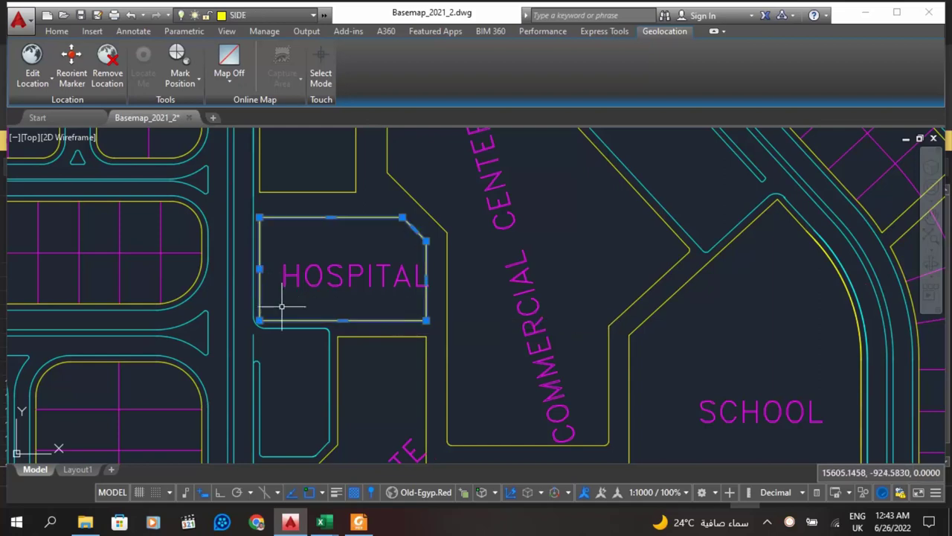
{"action": "type", "text": "j"}
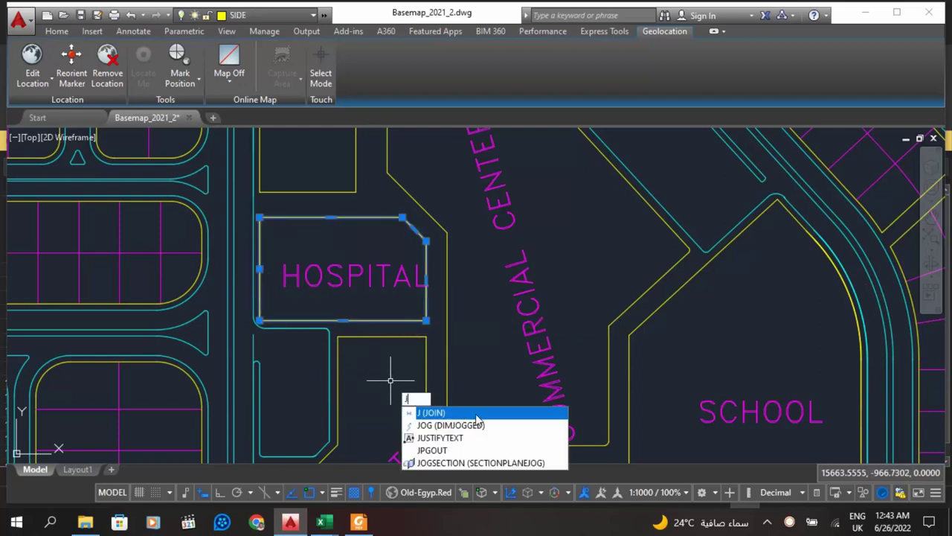
{"action": "key", "text": "Return"}
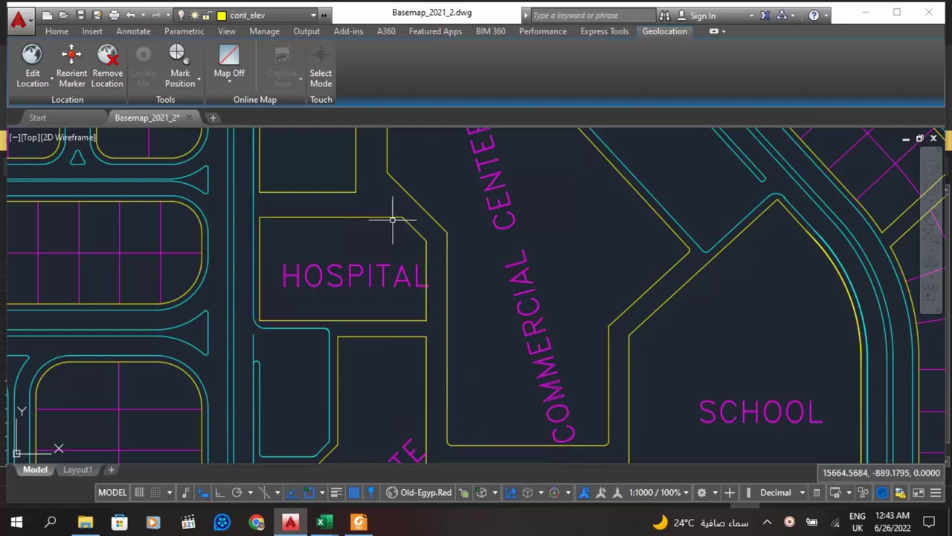
Step: Read the area of the closed hospital polyline in its properties, then clear the selection
{"action": "left_click", "coordinate": [391, 217]}
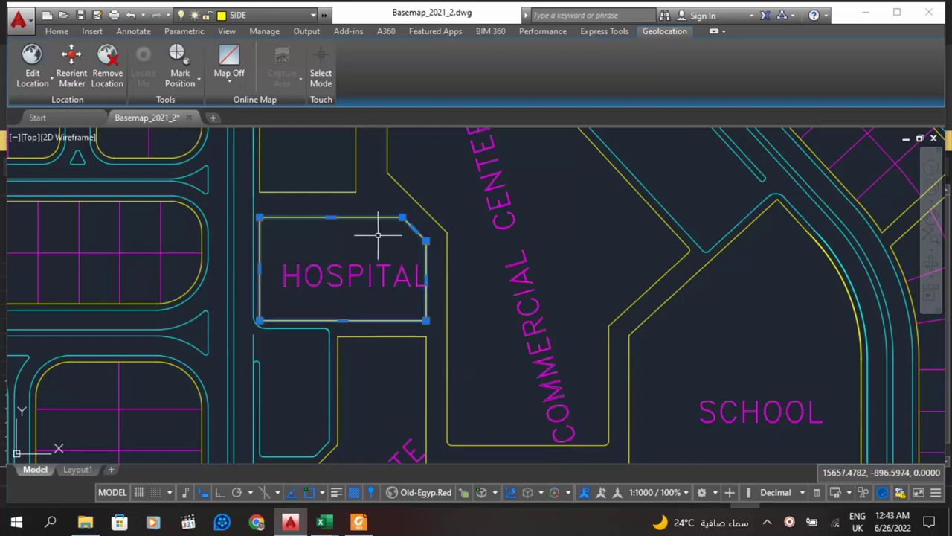
{"action": "right_click", "coordinate": [376, 243]}
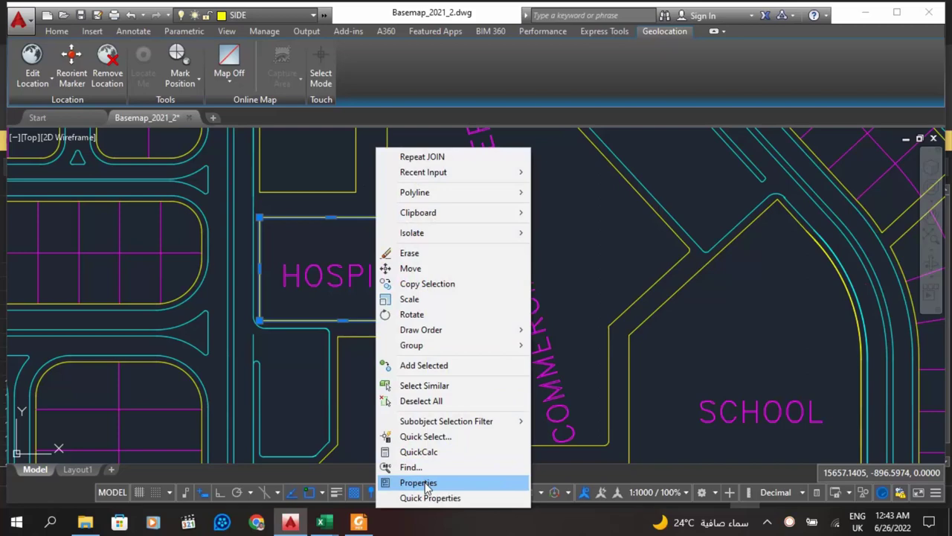
{"action": "left_click", "coordinate": [418, 483]}
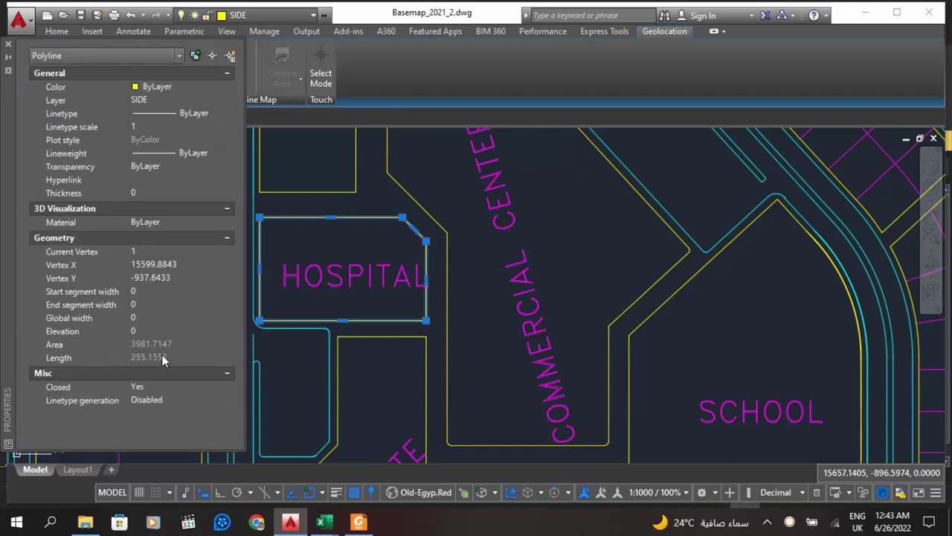
{"action": "left_click", "coordinate": [9, 46]}
{"action": "key", "text": "Escape"}
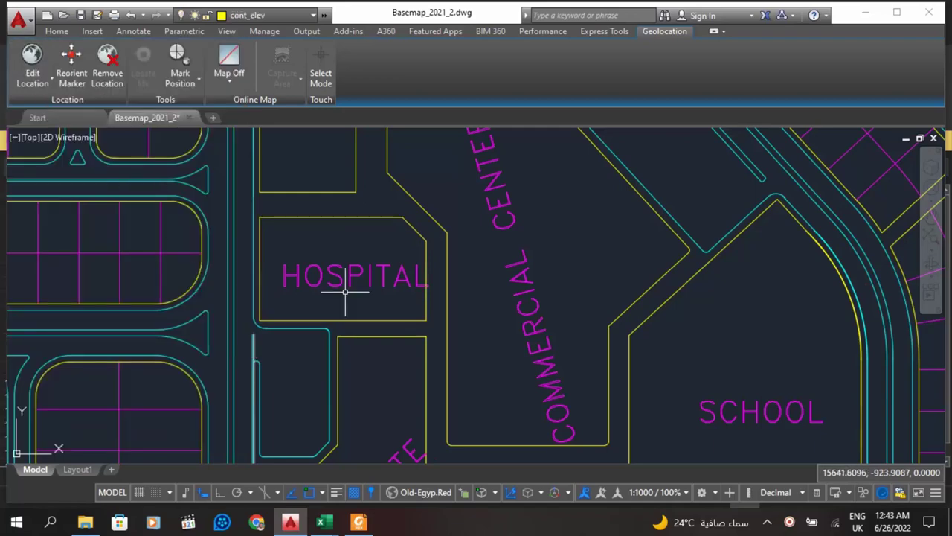
Step: Join the right-hand and lower boundary lines of the school plot above the hospital
{"action": "scroll", "coordinate": [401, 255], "scroll_direction": "down", "scroll_amount": 4}
{"action": "scroll", "coordinate": [374, 161], "scroll_direction": "up", "scroll_amount": 4}
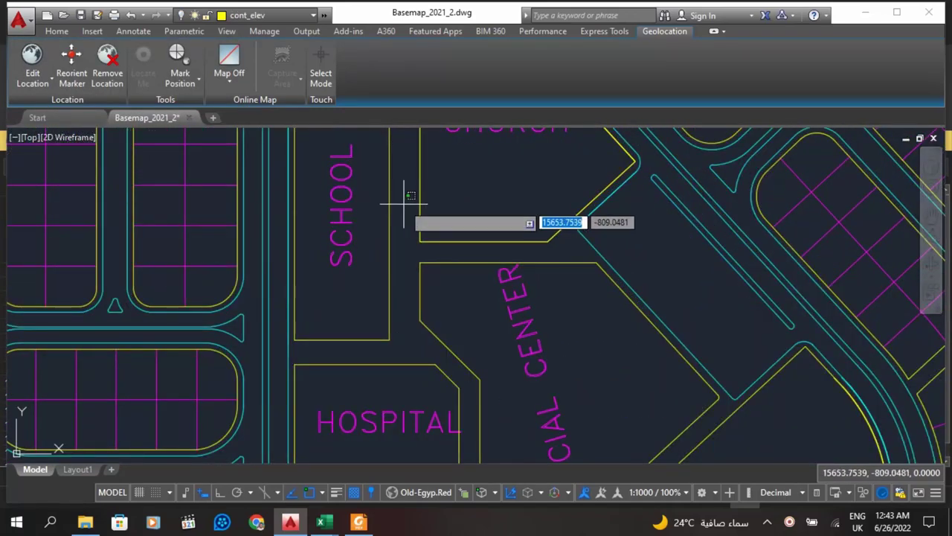
{"action": "left_click", "coordinate": [406, 205]}
{"action": "left_click", "coordinate": [386, 239]}
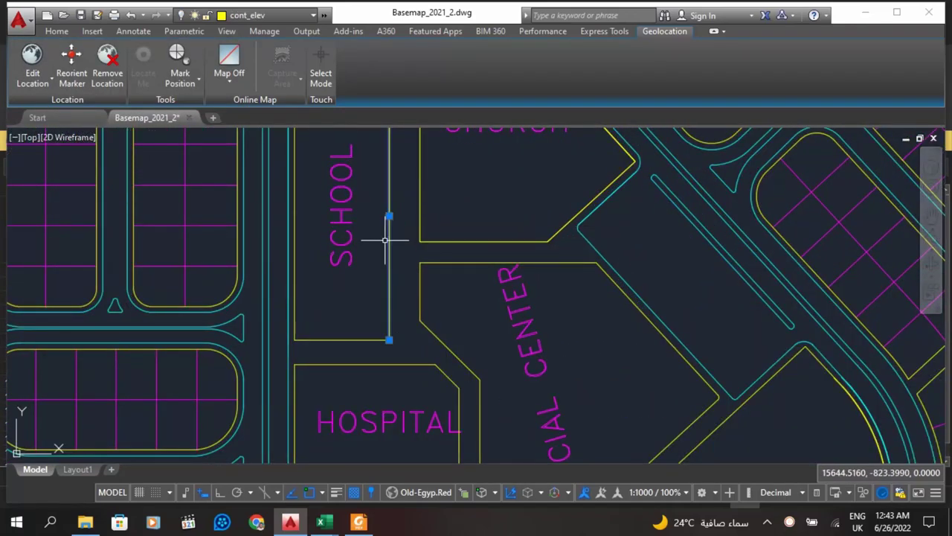
{"action": "left_click", "coordinate": [360, 340]}
{"action": "right_click", "coordinate": [345, 302]}
{"action": "left_click", "coordinate": [329, 308]}
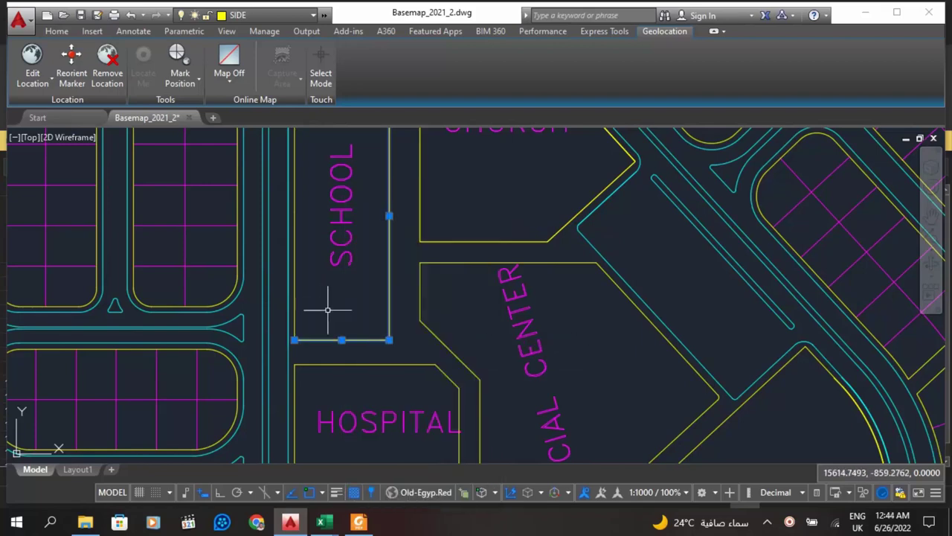
{"action": "type", "text": "j"}
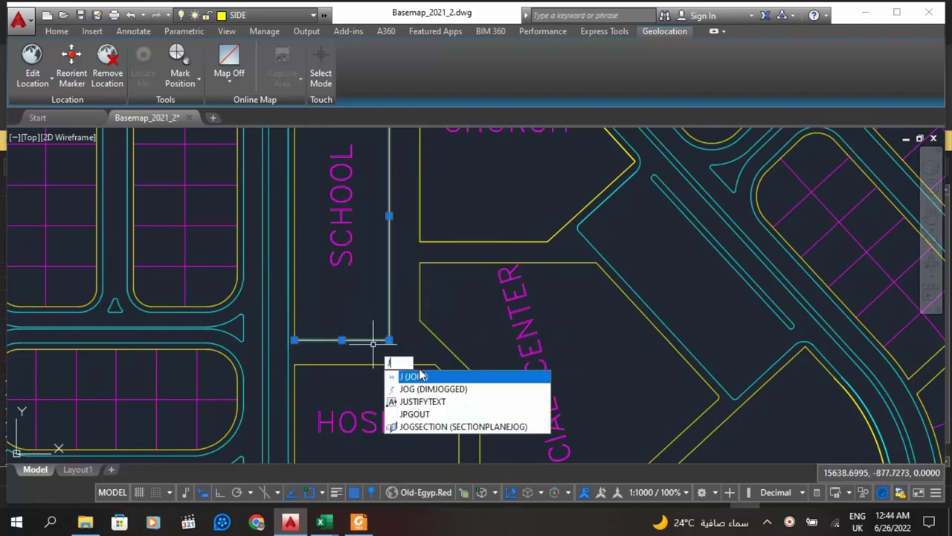
{"action": "left_click", "coordinate": [426, 378]}
Step: Join the lower segment of the school plot's left-hand boundary to its outline polyline
{"action": "left_click", "coordinate": [293, 327]}
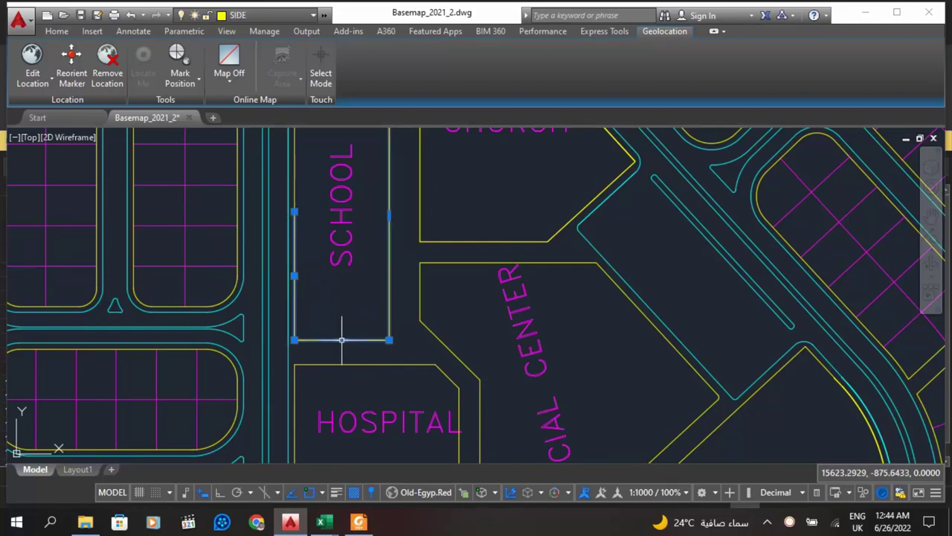
{"action": "right_click", "coordinate": [347, 301]}
{"action": "left_click", "coordinate": [315, 297]}
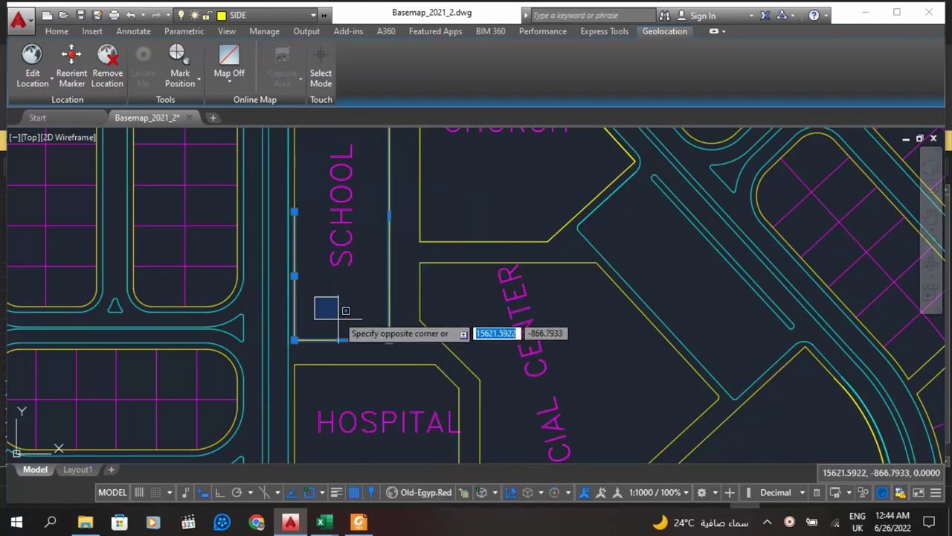
{"action": "left_click", "coordinate": [336, 313]}
{"action": "type", "text": "j"}
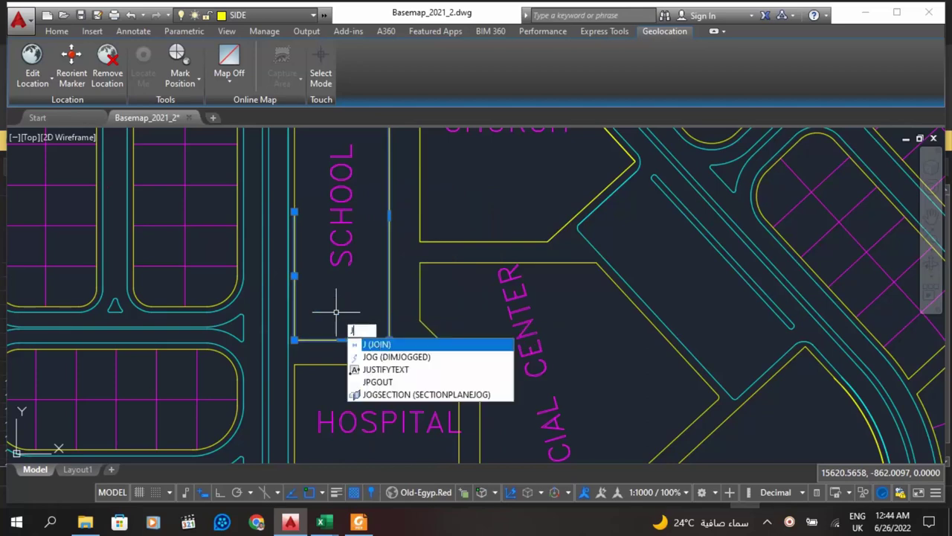
{"action": "key", "text": "Return"}
Step: Join the upper segment of the school plot's left-hand boundary to the outline polyline
{"action": "left_click", "coordinate": [305, 257]}
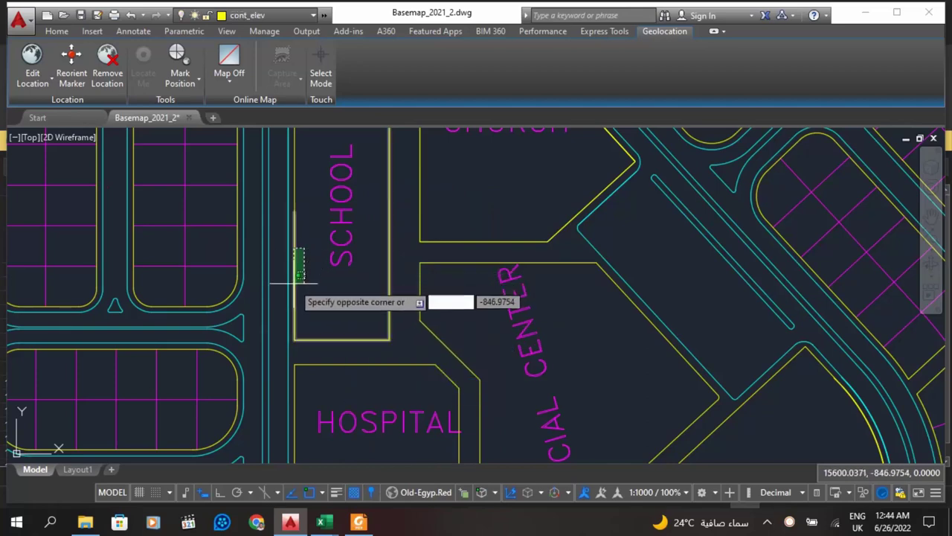
{"action": "left_click", "coordinate": [292, 276]}
{"action": "left_click", "coordinate": [292, 195]}
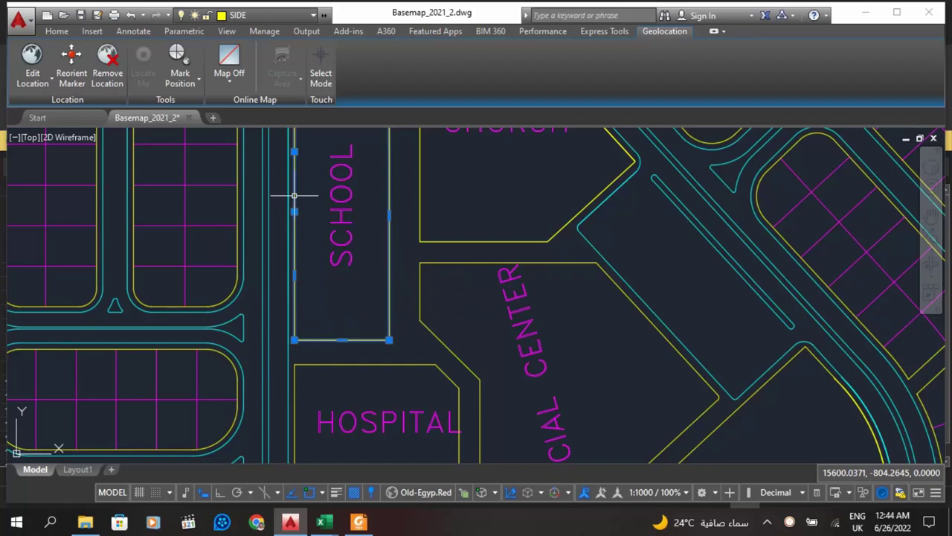
{"action": "type", "text": "j"}
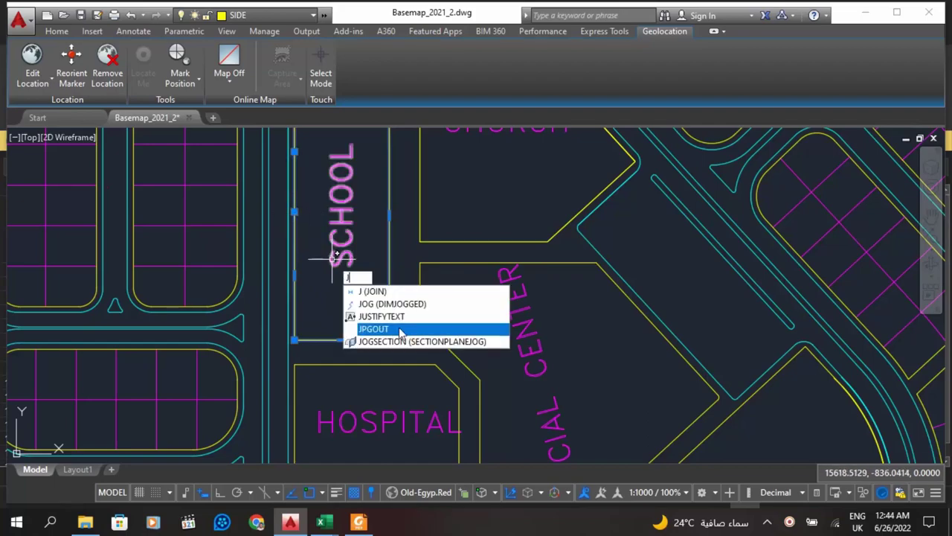
{"action": "left_click", "coordinate": [399, 289]}
Step: Join the upper boundary line to the school polyline to complete the plot outline
{"action": "scroll", "coordinate": [439, 331], "scroll_direction": "down", "scroll_amount": 5}
{"action": "scroll", "coordinate": [389, 247], "scroll_direction": "up", "scroll_amount": 4}
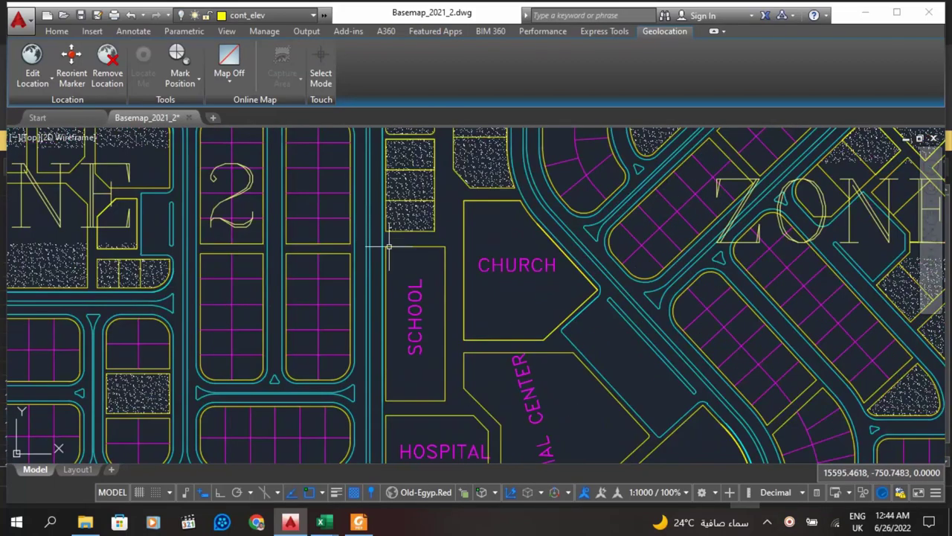
{"action": "left_click", "coordinate": [444, 274]}
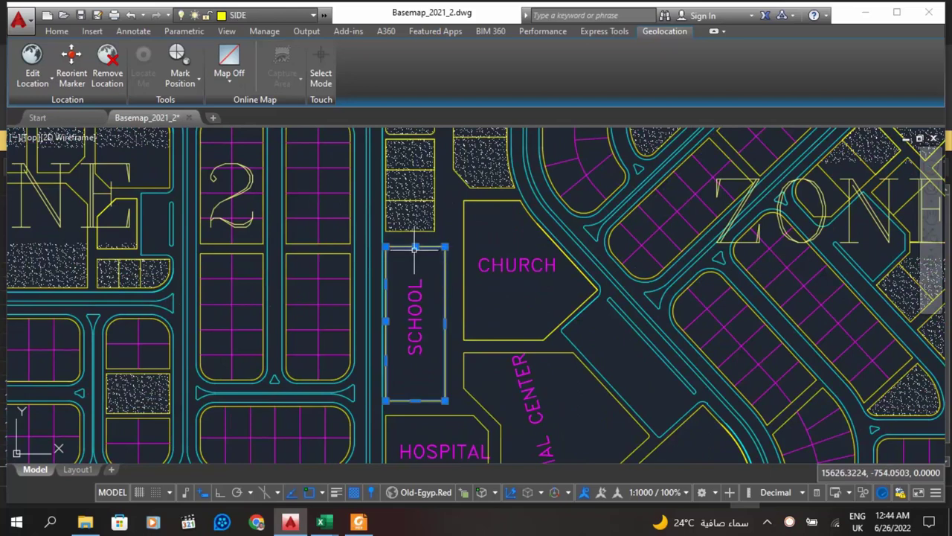
{"action": "left_click", "coordinate": [468, 328]}
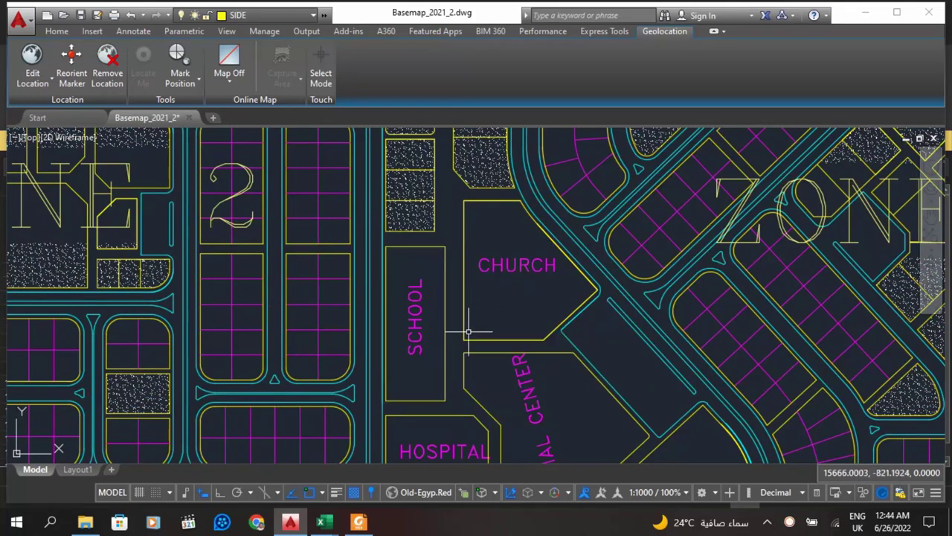
Step: Read the area of the school plot polyline in its properties, then clear the selection
{"action": "left_click", "coordinate": [444, 255]}
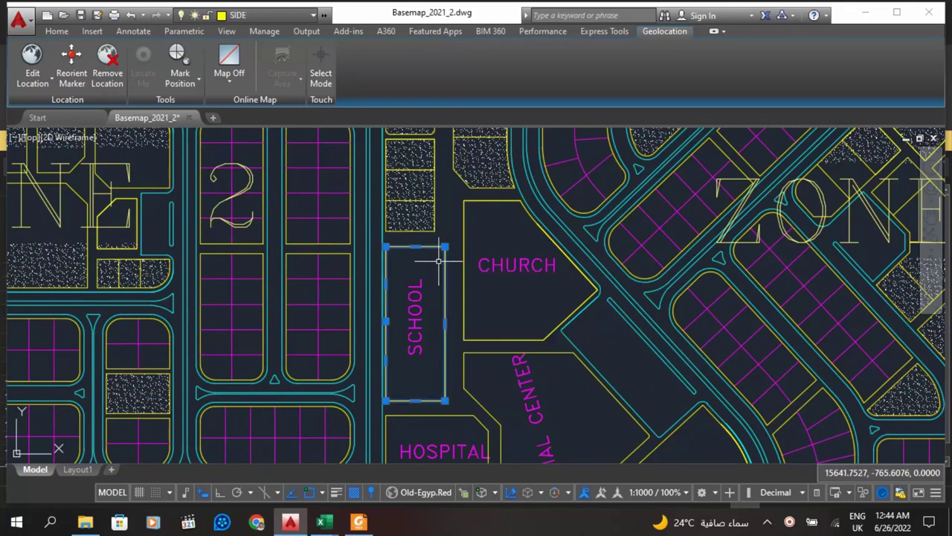
{"action": "right_click", "coordinate": [439, 256]}
{"action": "left_click", "coordinate": [482, 482]}
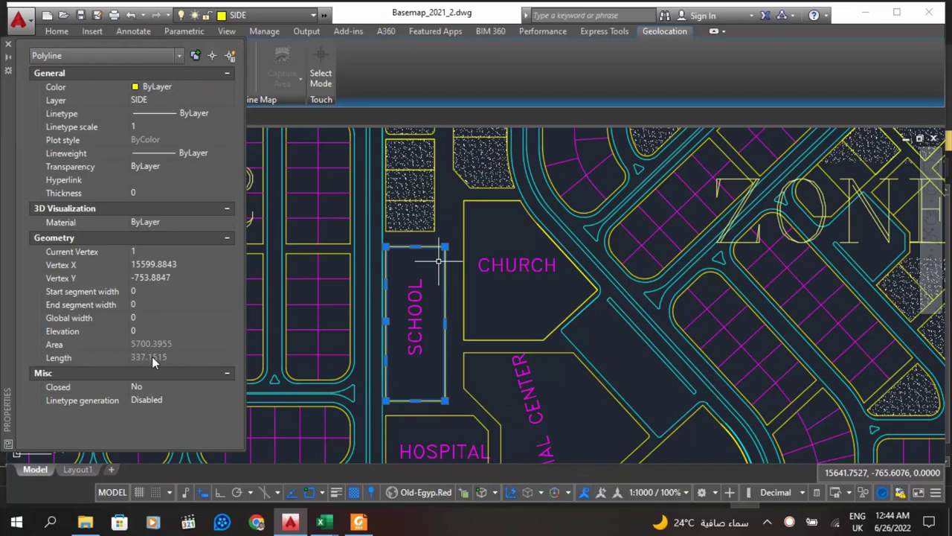
{"action": "key", "text": "ctrl+1"}
{"action": "key", "text": "Escape"}
Step: Switch to the Popultion _ Qav workbook in Excel and go to the Non Residential Building table
{"action": "scroll", "coordinate": [446, 258], "scroll_direction": "down", "scroll_amount": 2}
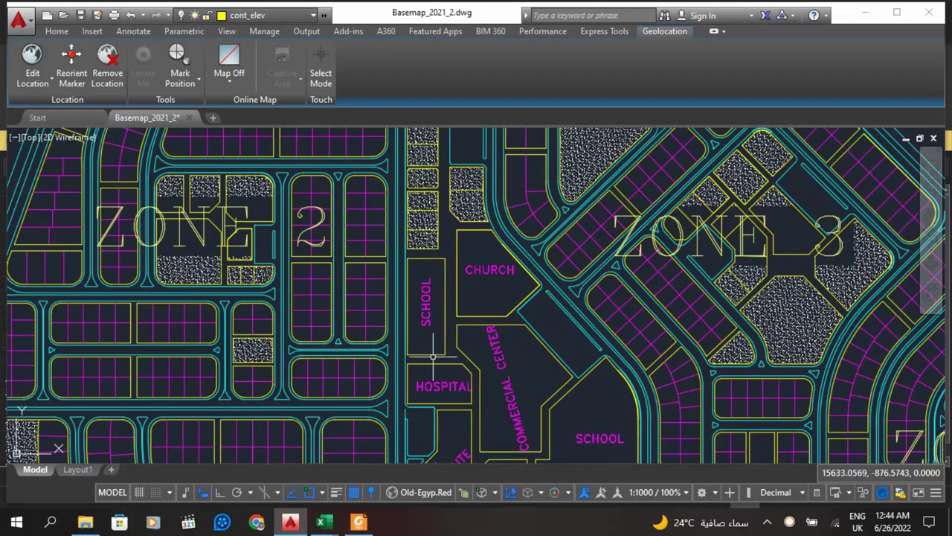
{"action": "scroll", "coordinate": [437, 358], "scroll_direction": "up", "scroll_amount": 2}
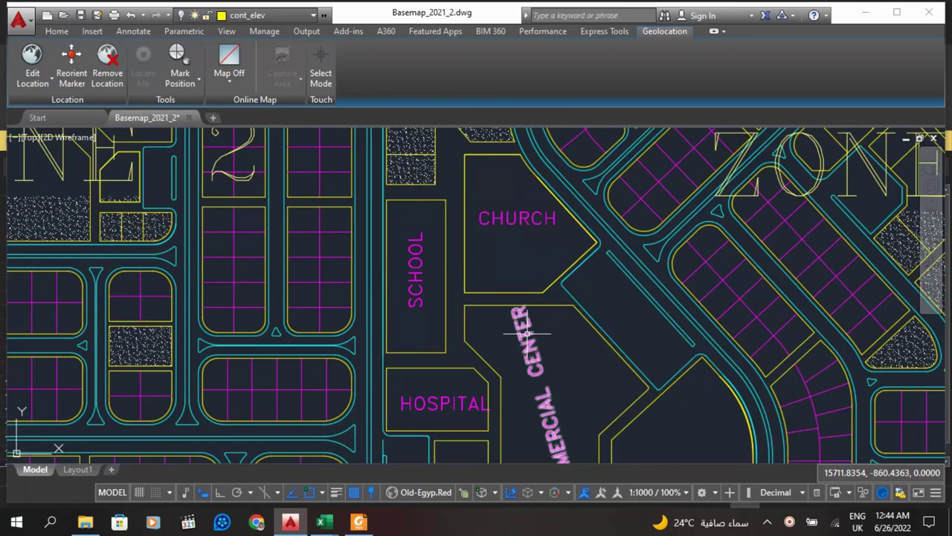
{"action": "mouse_move", "coordinate": [307, 522]}
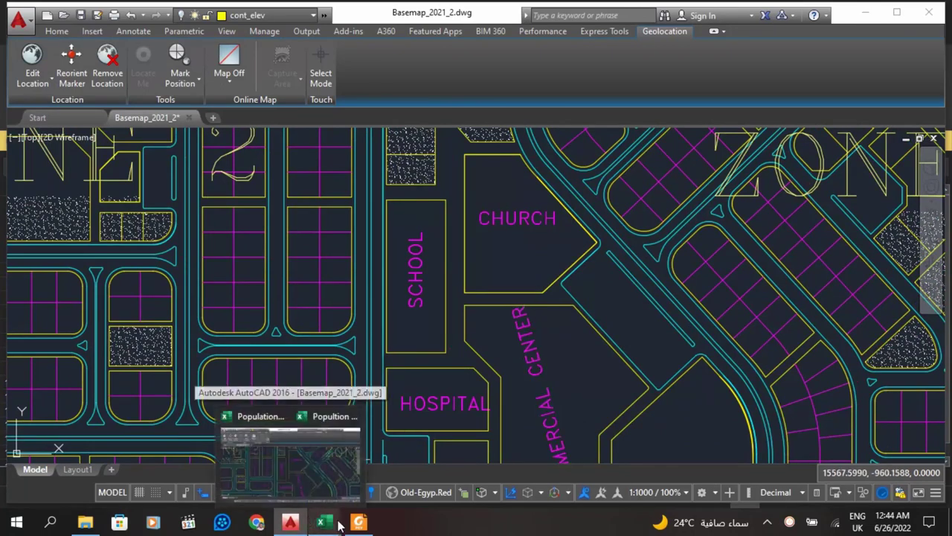
{"action": "left_click", "coordinate": [361, 469]}
{"action": "scroll", "coordinate": [273, 406], "scroll_direction": "down", "scroll_amount": 15}
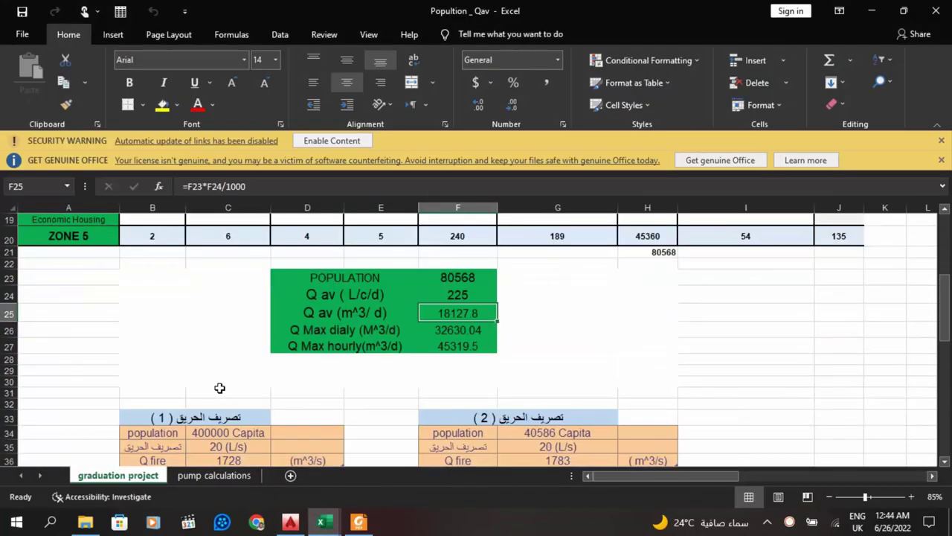
{"action": "scroll", "coordinate": [234, 385], "scroll_direction": "up", "scroll_amount": 1}
{"action": "scroll", "coordinate": [229, 390], "scroll_direction": "up", "scroll_amount": 1}
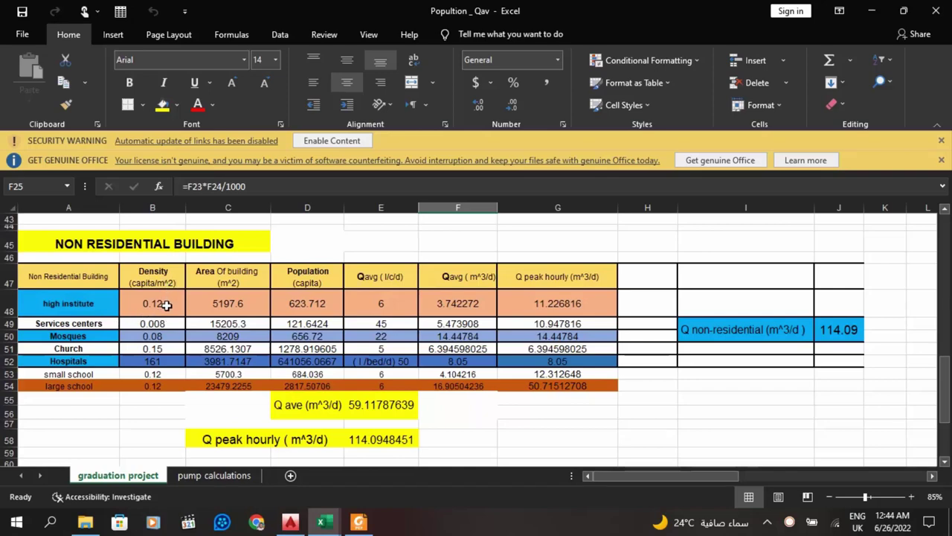
Step: Check the high institute and hospital densities against the density table on Sheet2 of the Population%20Models workbook
{"action": "left_click", "coordinate": [167, 305]}
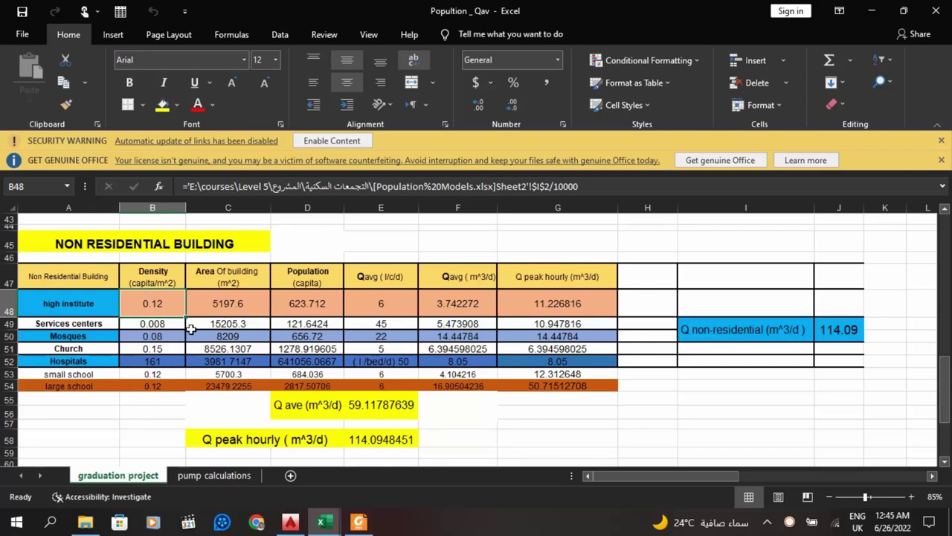
{"action": "left_click", "coordinate": [228, 307]}
{"action": "left_click", "coordinate": [148, 363]}
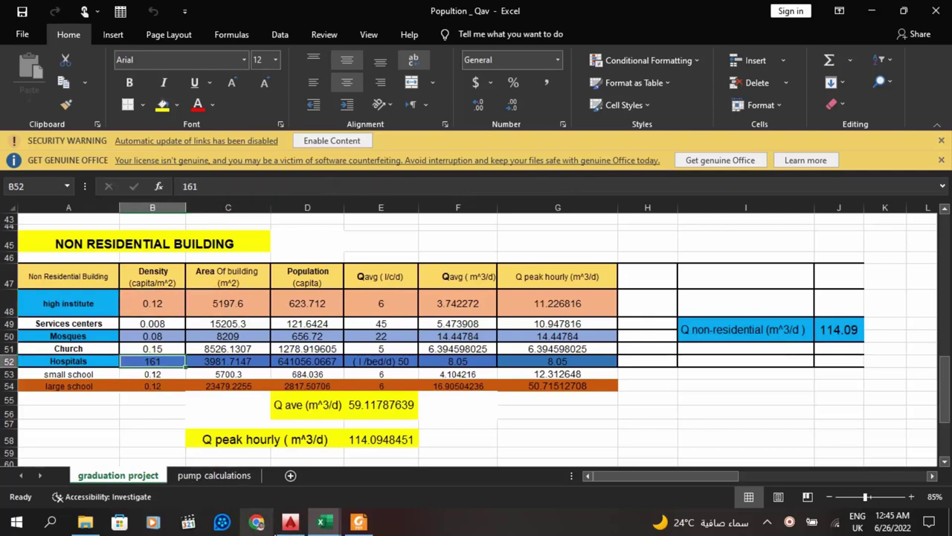
{"action": "mouse_move", "coordinate": [321, 520]}
{"action": "left_click", "coordinate": [253, 465]}
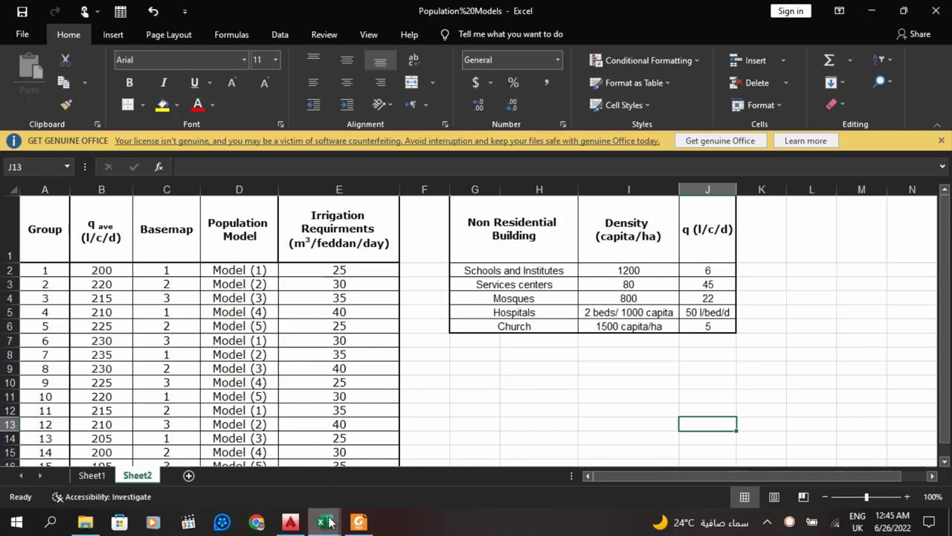
Step: Return to the Popultion _ Qav workbook and inspect the high institute's building area, population formula and per-capita average demand
{"action": "mouse_move", "coordinate": [330, 523]}
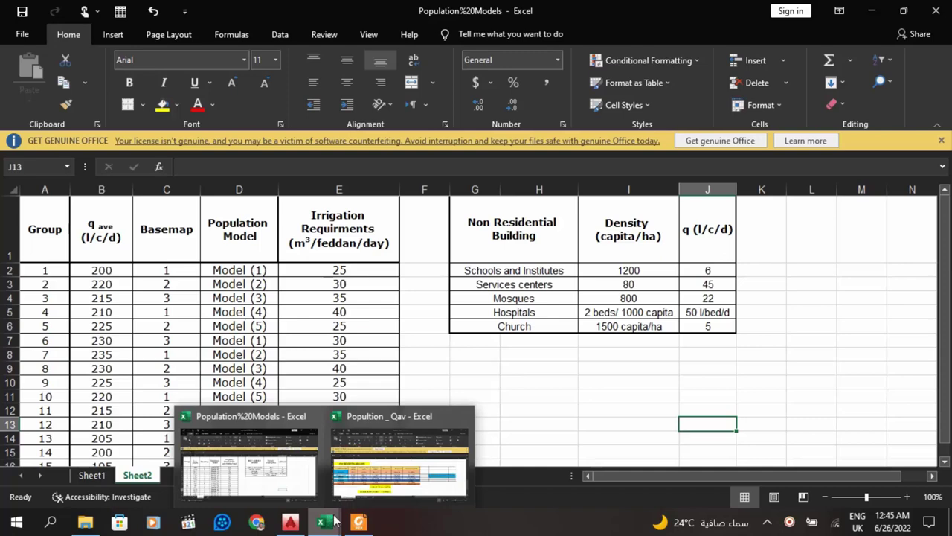
{"action": "left_click", "coordinate": [399, 457]}
{"action": "left_click", "coordinate": [224, 304]}
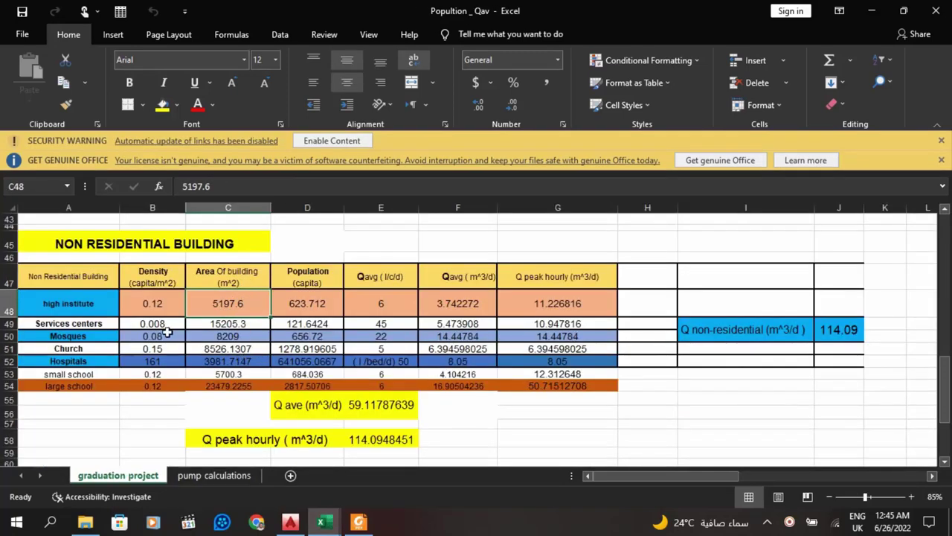
{"action": "left_click", "coordinate": [331, 305]}
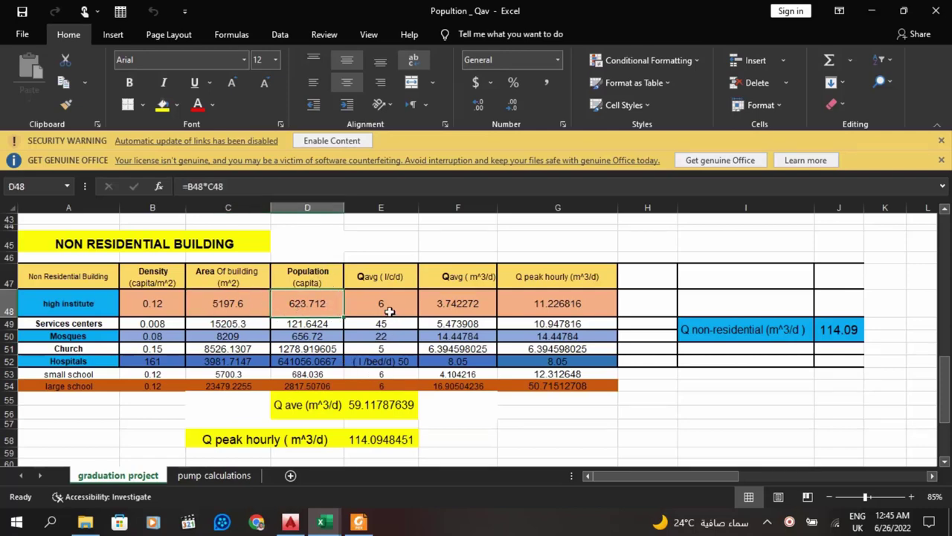
{"action": "left_click", "coordinate": [387, 305]}
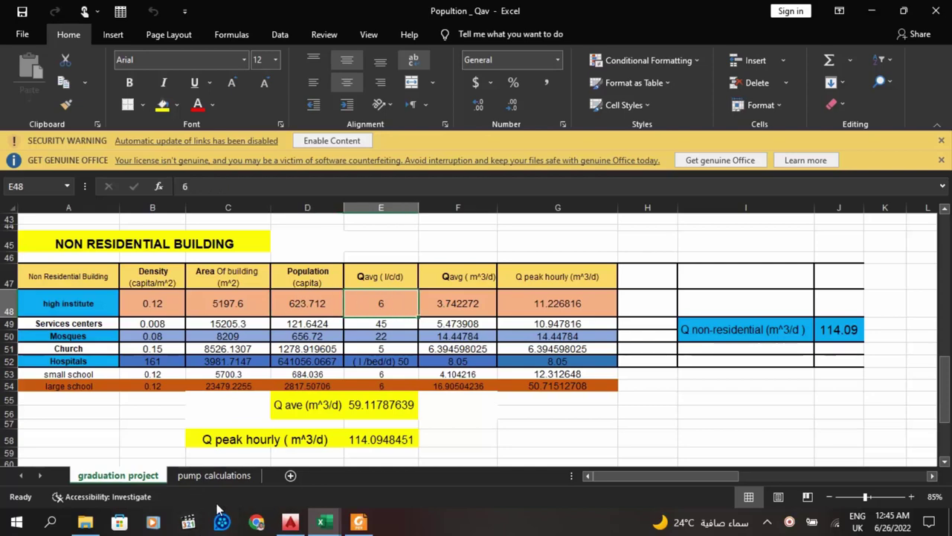
Step: Look up the per-capita demand rates for schools and institutes and for the church in the Population%20Models workbook
{"action": "left_click", "coordinate": [326, 527]}
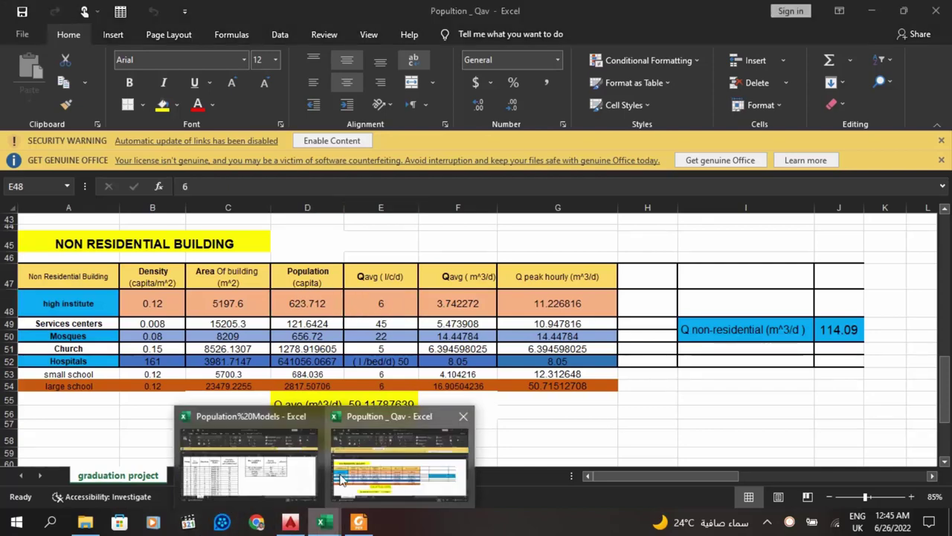
{"action": "left_click", "coordinate": [303, 470]}
{"action": "left_click", "coordinate": [699, 271]}
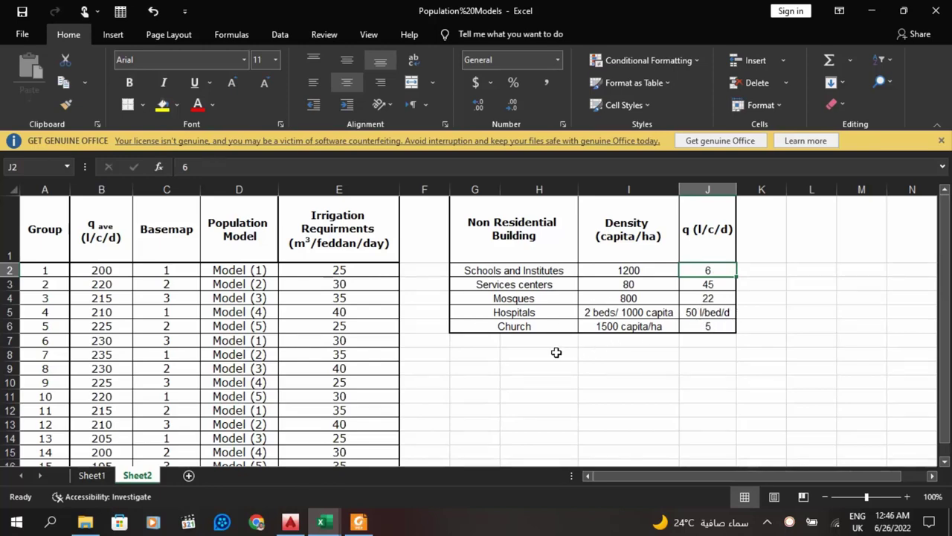
{"action": "left_click", "coordinate": [716, 328]}
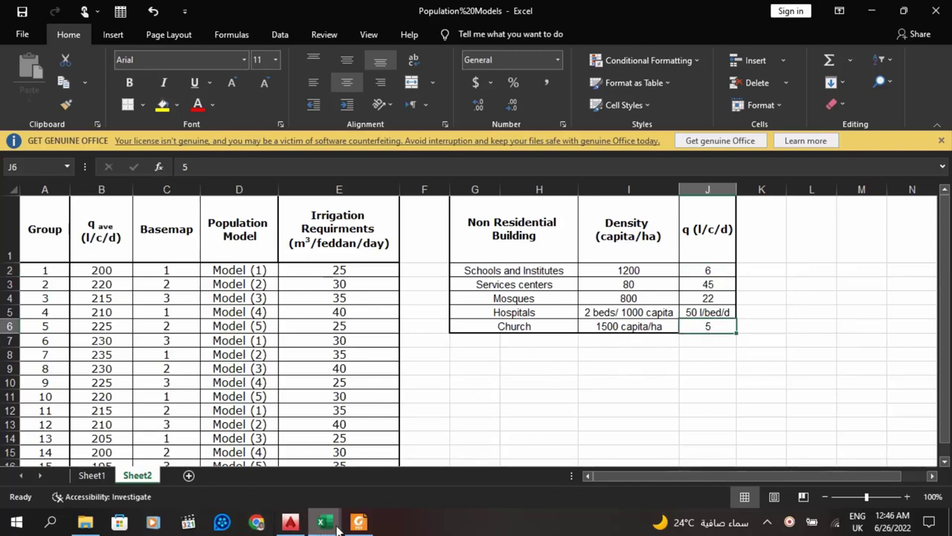
Step: Return to the Popultion _ Qav workbook and inspect the high institute's average daily flow formula and its per-capita input
{"action": "mouse_move", "coordinate": [337, 524]}
{"action": "mouse_move", "coordinate": [331, 470]}
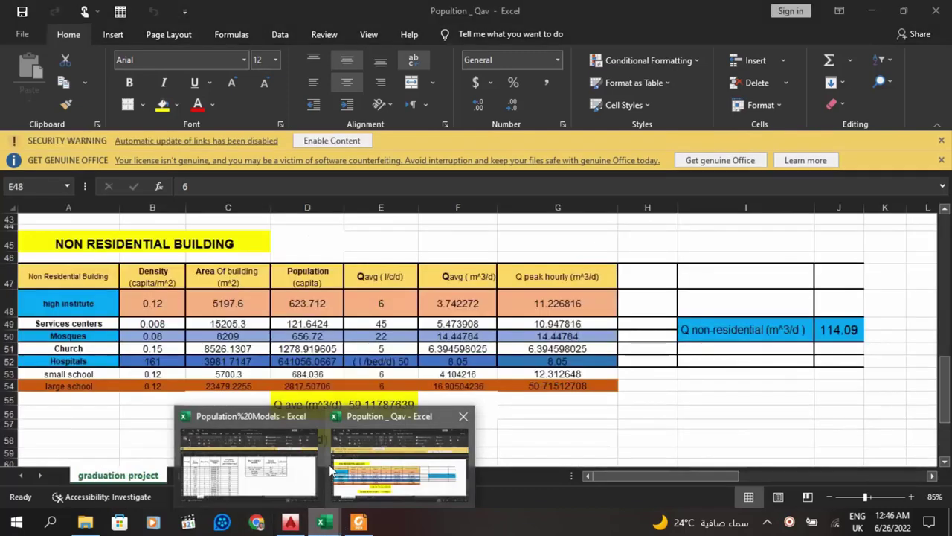
{"action": "left_click", "coordinate": [386, 467]}
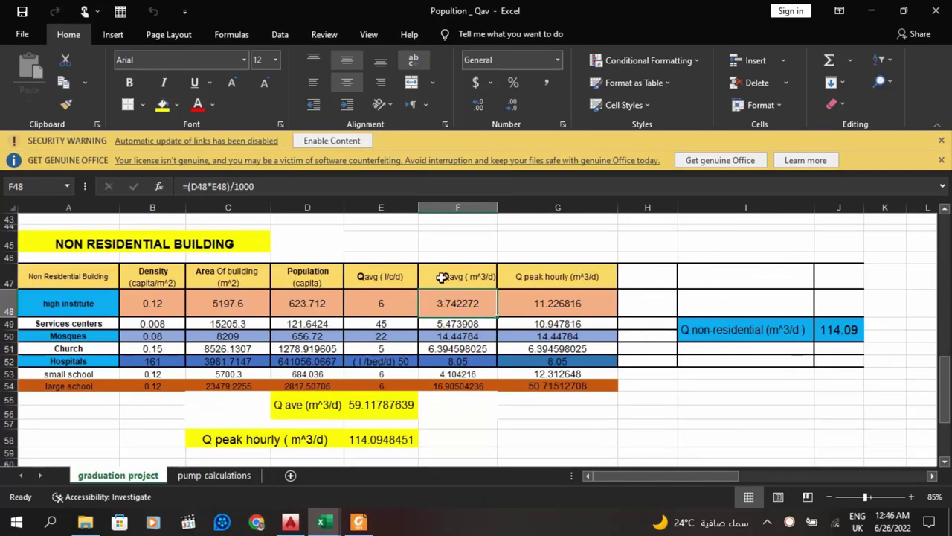
{"action": "left_click", "coordinate": [390, 306]}
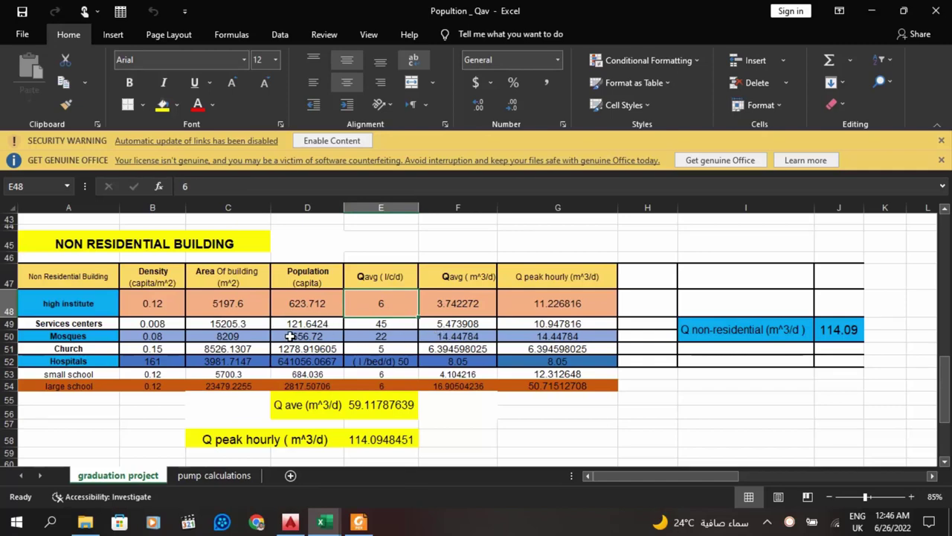
{"action": "scroll", "coordinate": [484, 305], "scroll_direction": "up", "scroll_amount": 1}
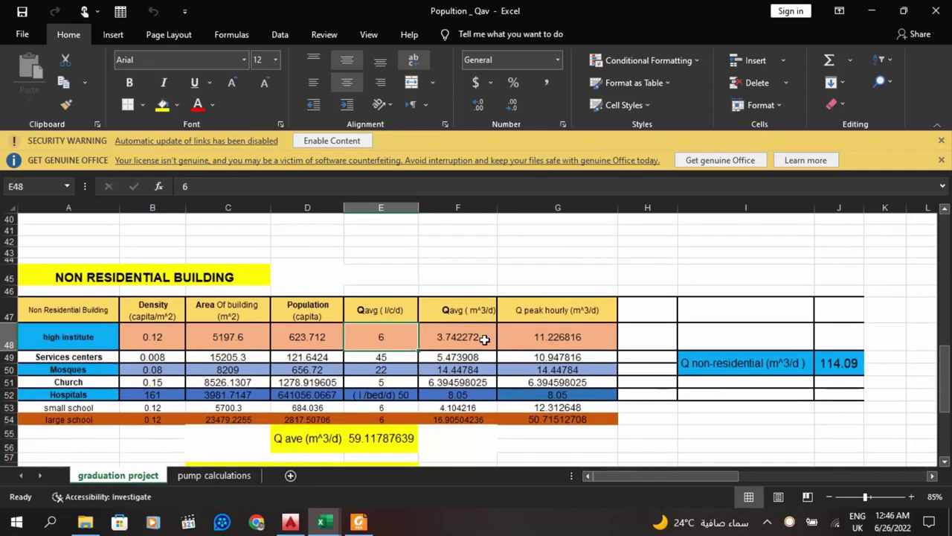
Step: Inspect the peak hourly flow formula for the high institute in cell G48
{"action": "left_click", "coordinate": [526, 347]}
{"action": "scroll", "coordinate": [605, 293], "scroll_direction": "down", "scroll_amount": 1}
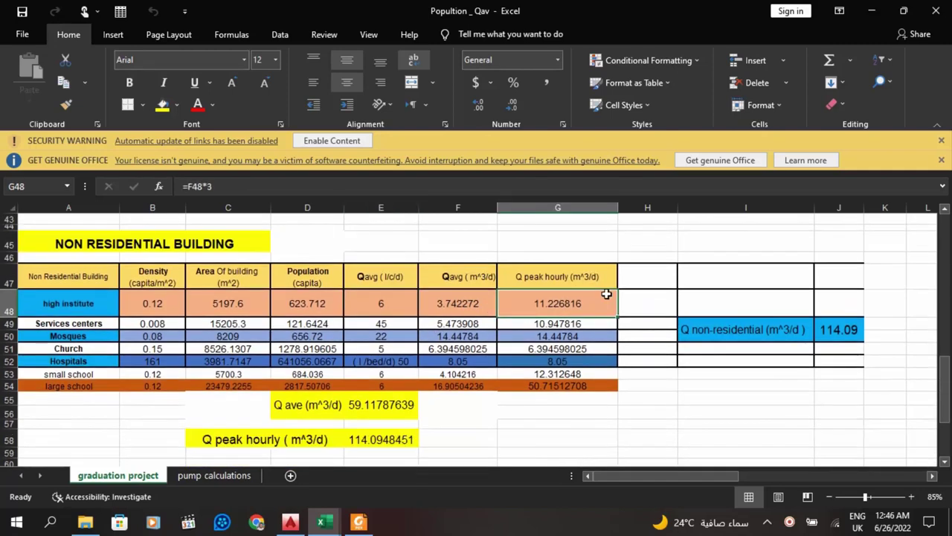
{"action": "scroll", "coordinate": [606, 293], "scroll_direction": "up", "scroll_amount": 1}
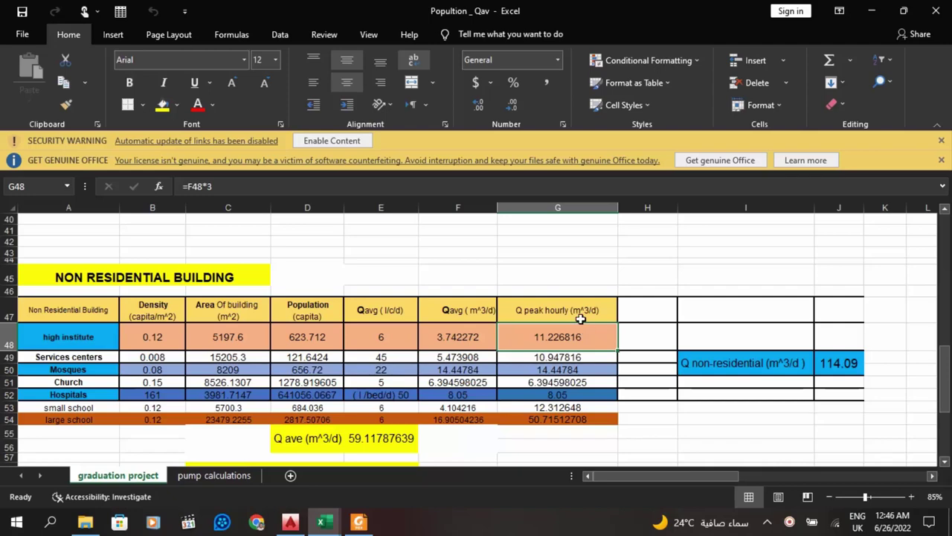
{"action": "scroll", "coordinate": [579, 329], "scroll_direction": "down", "scroll_amount": 1}
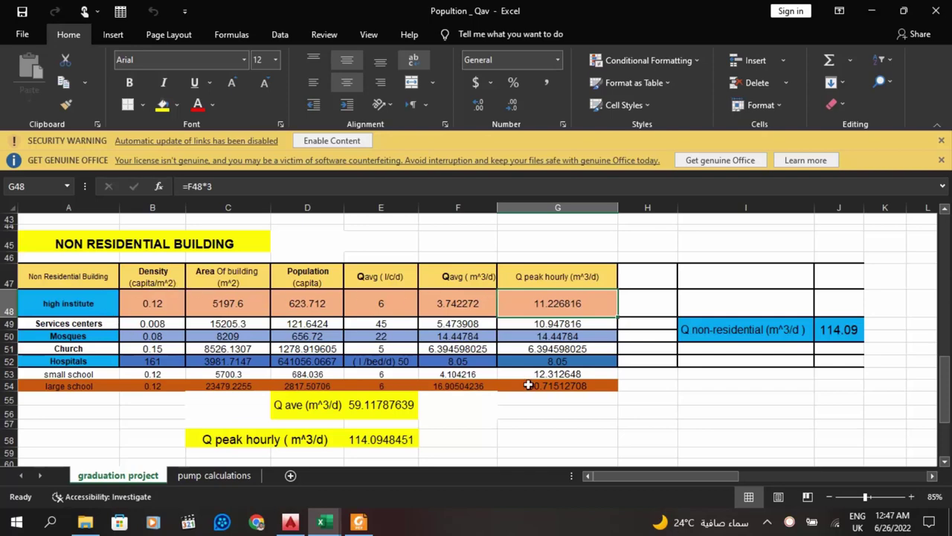
Step: Inspect the peak hourly flow formulas for the services centers, mosques, church, small school and hospitals
{"action": "left_click", "coordinate": [580, 329]}
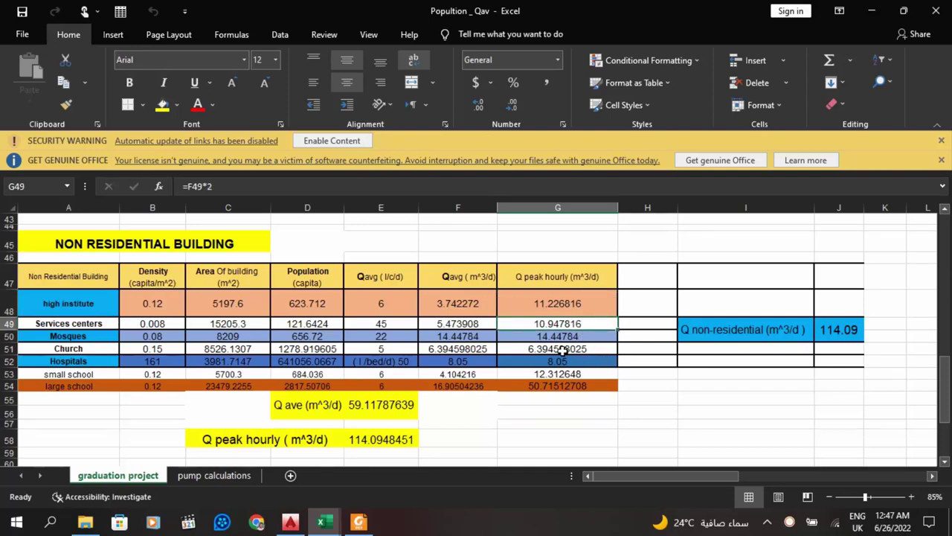
{"action": "left_click", "coordinate": [574, 337]}
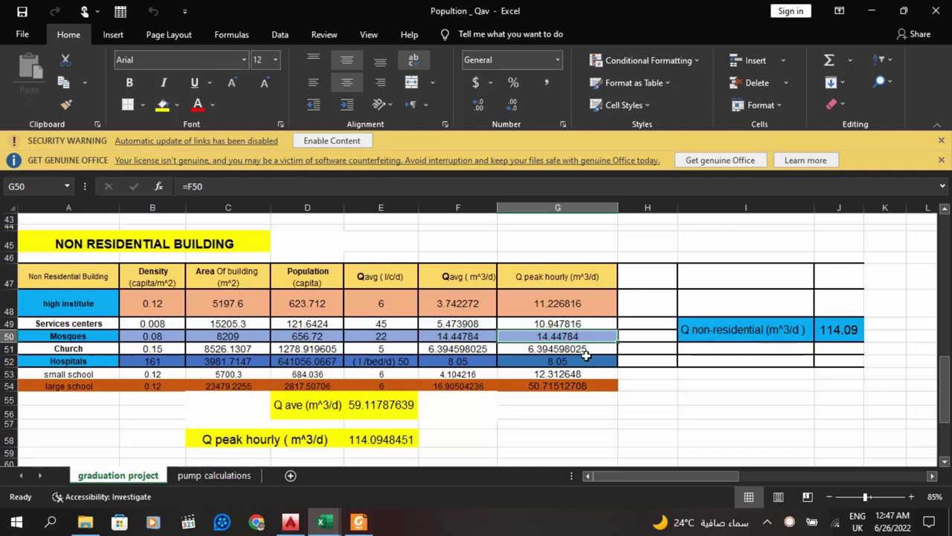
{"action": "left_click", "coordinate": [579, 348]}
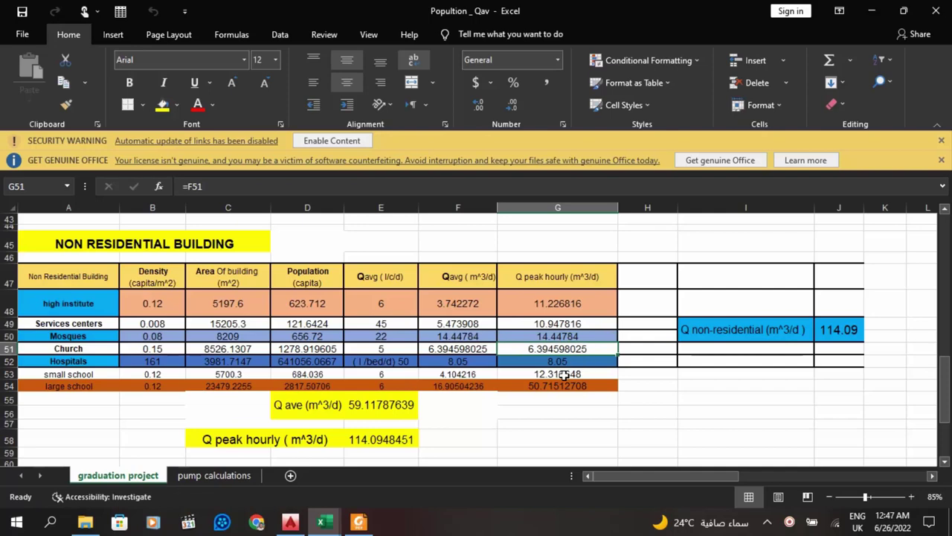
{"action": "left_click", "coordinate": [565, 375]}
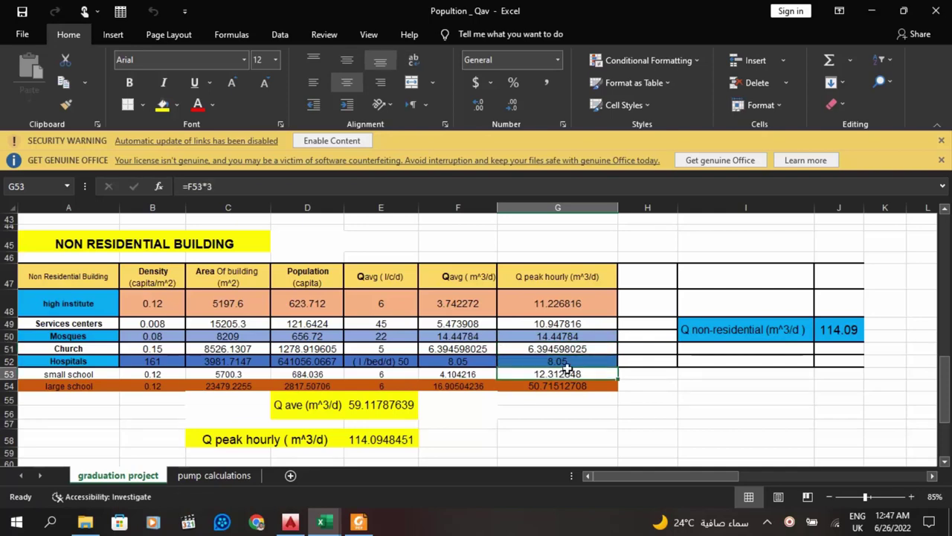
{"action": "left_click", "coordinate": [571, 361]}
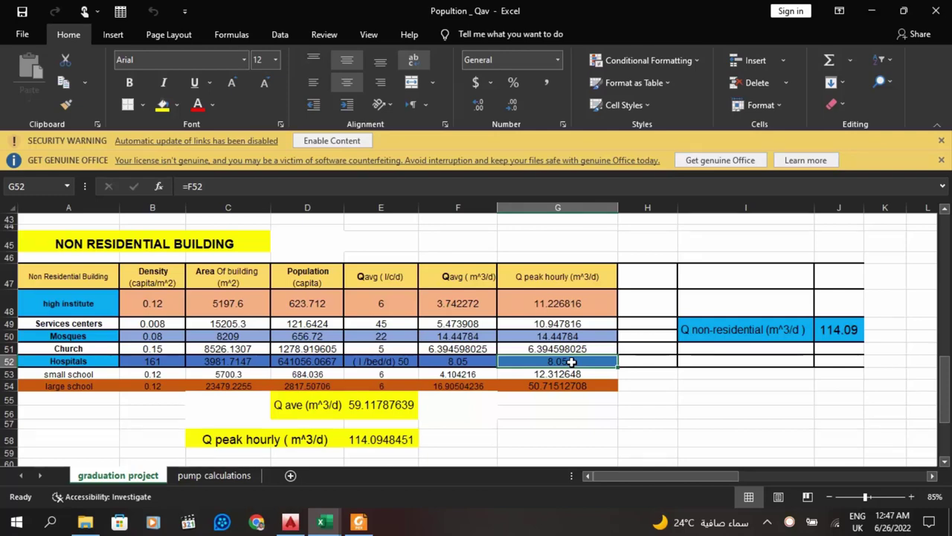
Step: Inspect the Q non-residential total and the sum formula behind it in cell J49
{"action": "scroll", "coordinate": [570, 362], "scroll_direction": "down", "scroll_amount": 1}
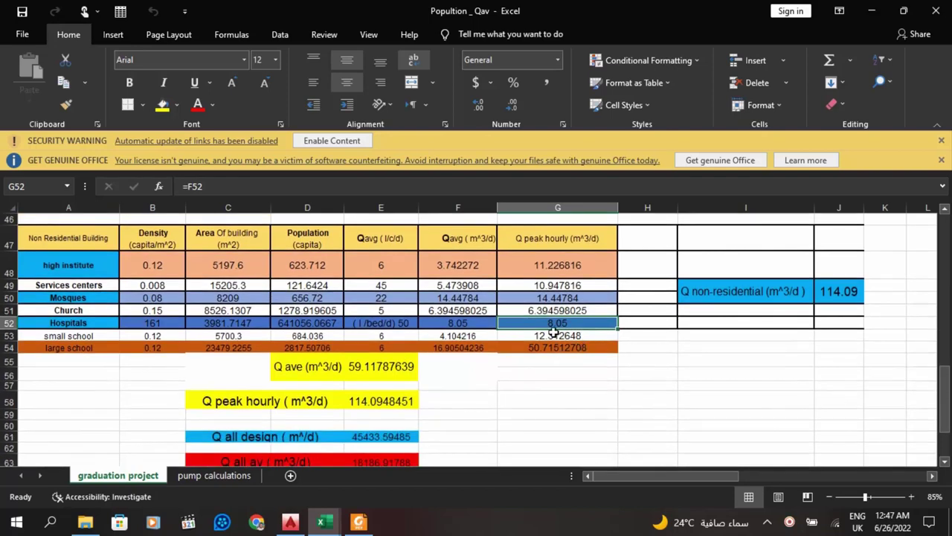
{"action": "left_click", "coordinate": [718, 295]}
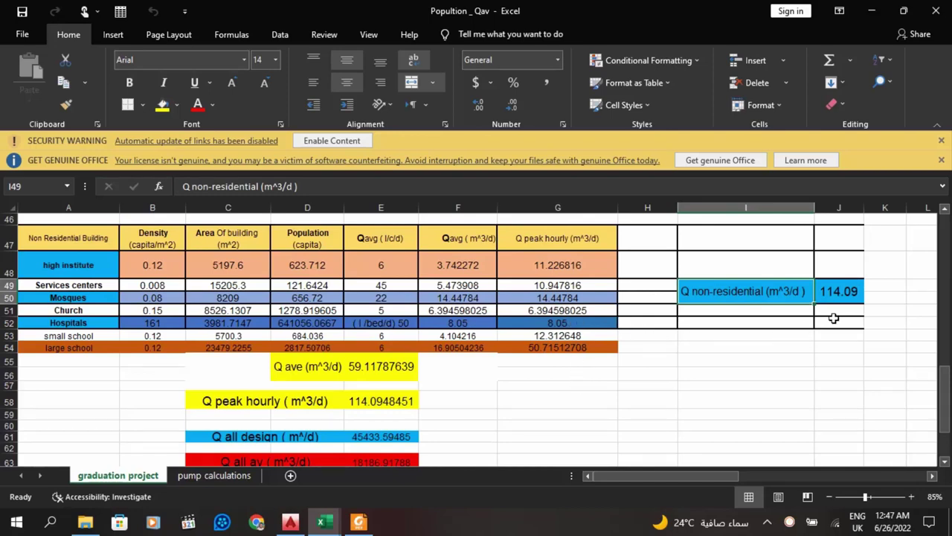
{"action": "left_click", "coordinate": [848, 296]}
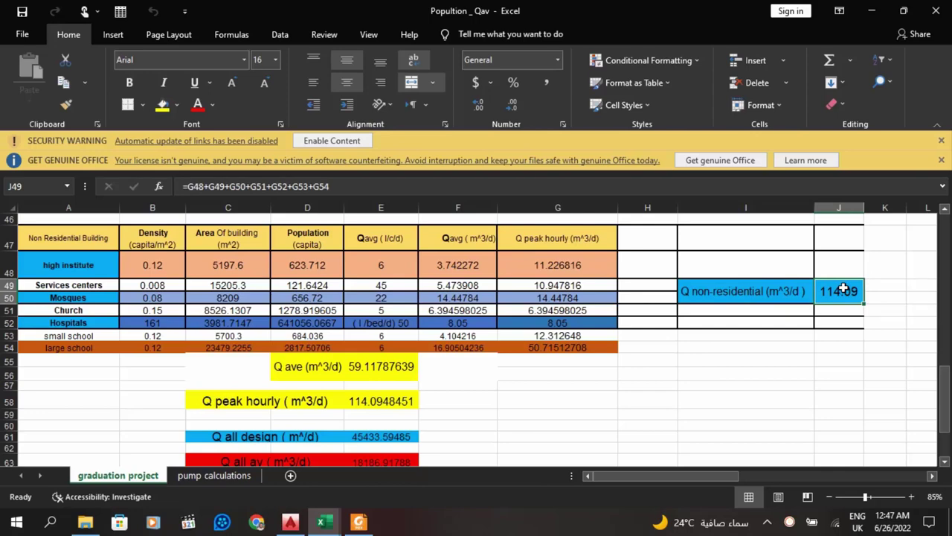
Step: Inspect the Q all design formula in cell E61 and trace its two source cells, E58 and F27
{"action": "scroll", "coordinate": [554, 403], "scroll_direction": "down", "scroll_amount": 1}
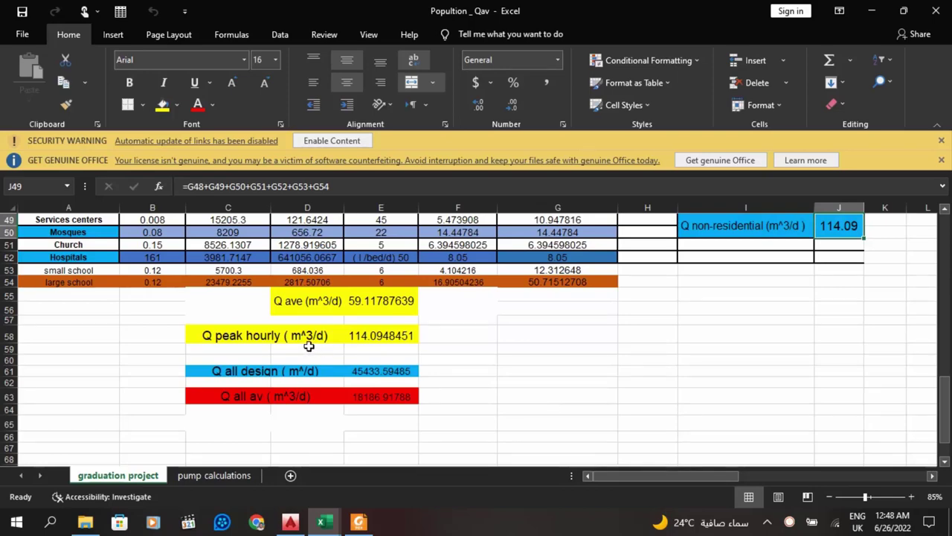
{"action": "left_click", "coordinate": [379, 381]}
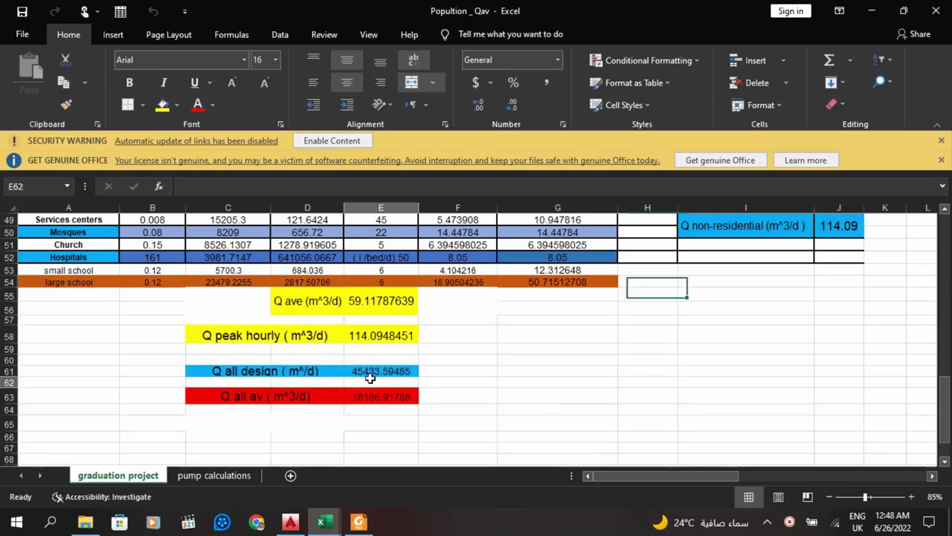
{"action": "double_click", "coordinate": [383, 370]}
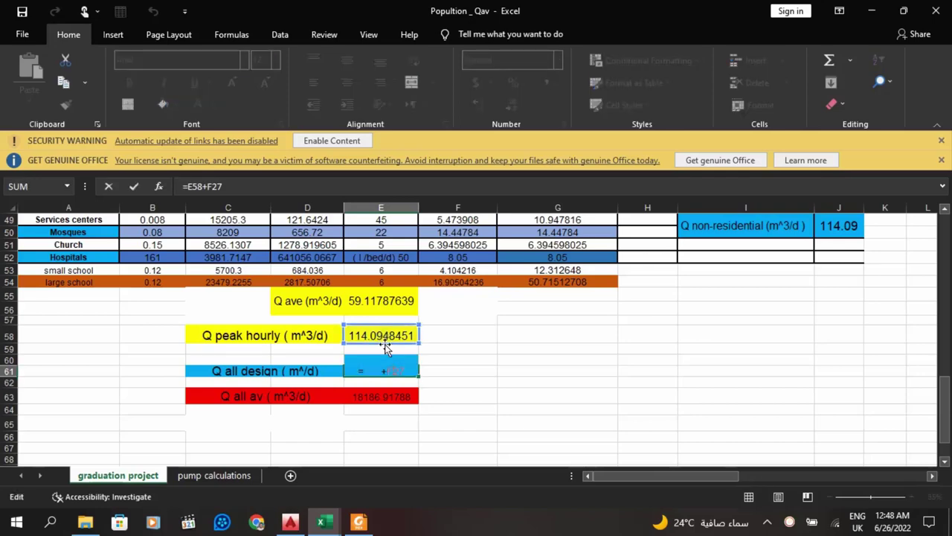
{"action": "scroll", "coordinate": [387, 346], "scroll_direction": "up", "scroll_amount": 2}
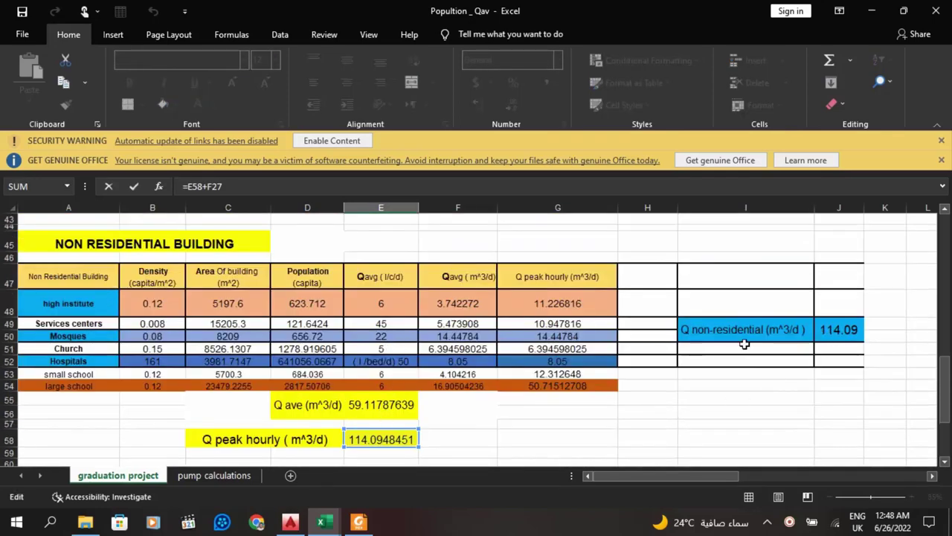
{"action": "scroll", "coordinate": [484, 361], "scroll_direction": "up", "scroll_amount": 6}
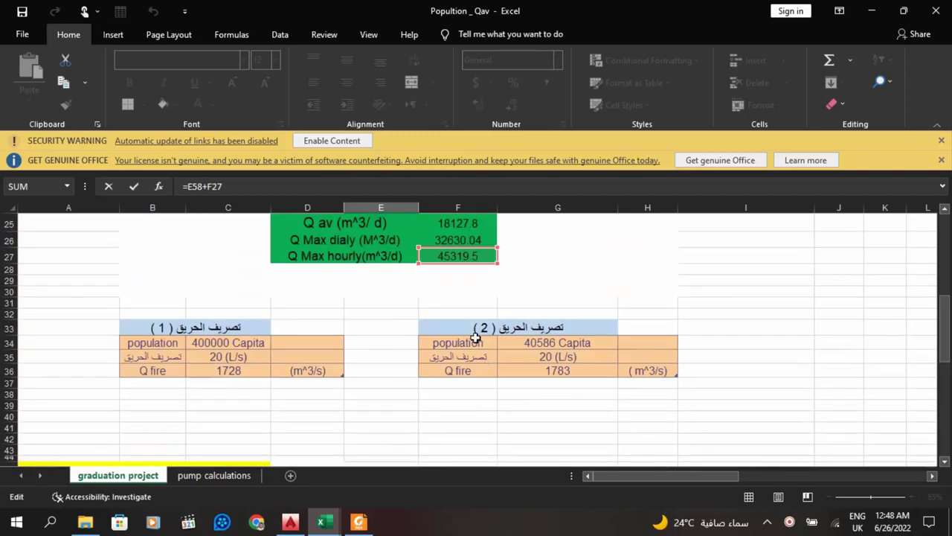
{"action": "scroll", "coordinate": [459, 275], "scroll_direction": "up", "scroll_amount": 2}
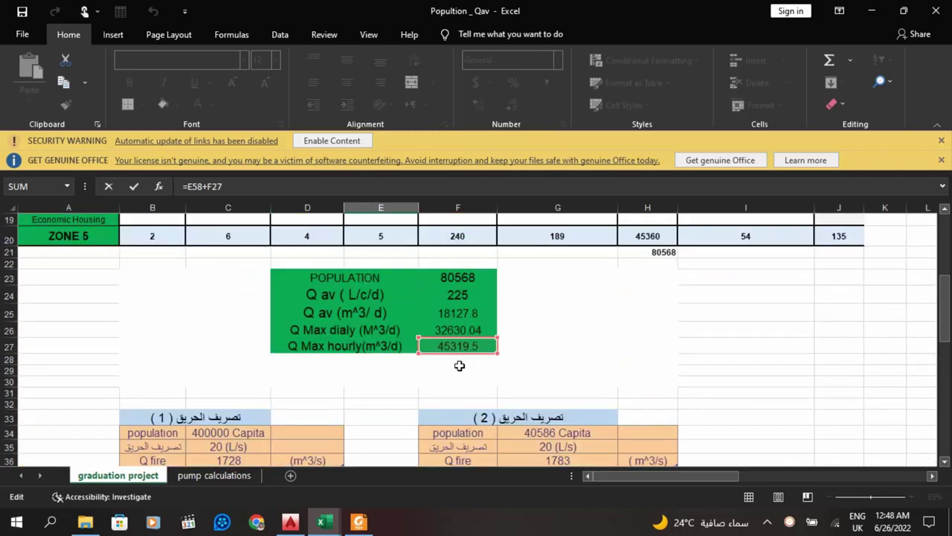
{"action": "scroll", "coordinate": [459, 366], "scroll_direction": "down", "scroll_amount": 10}
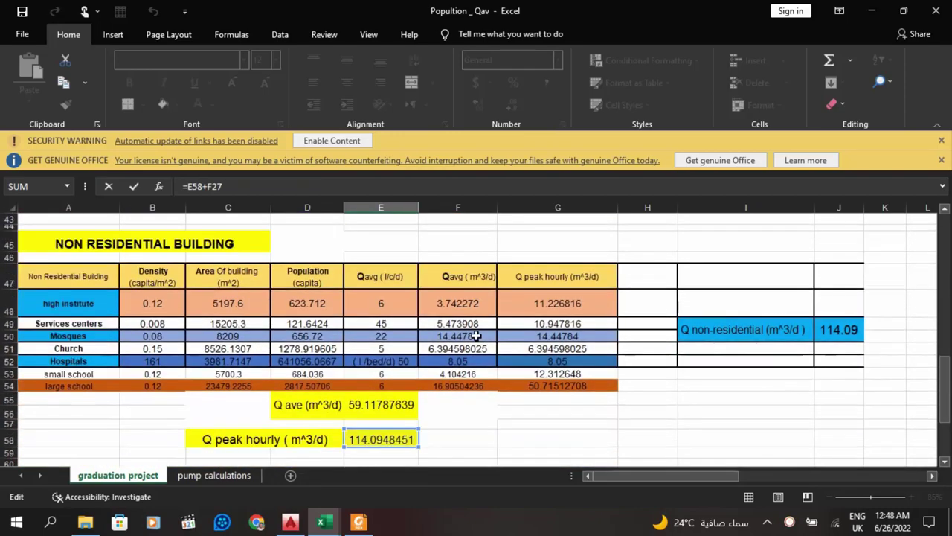
{"action": "key", "text": "ctrl+Return"}
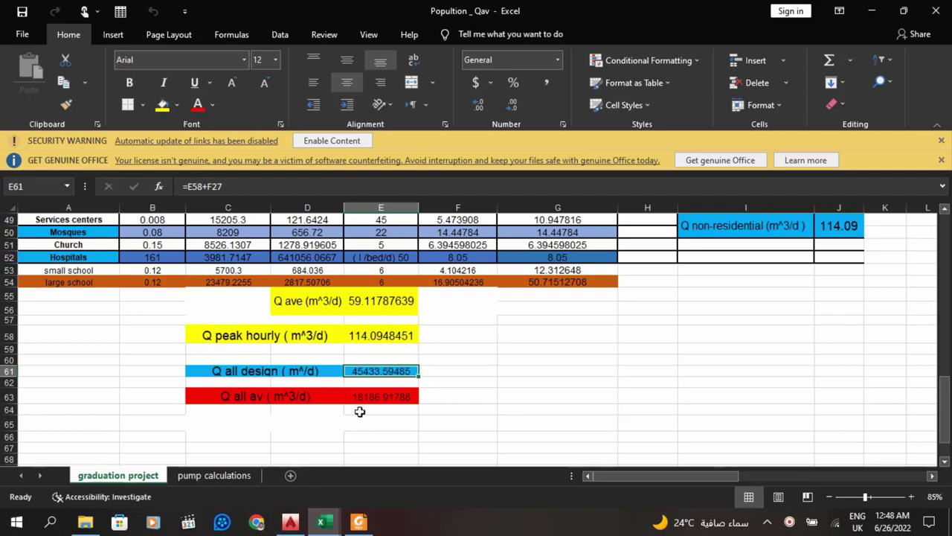
Step: Review the two fire flow tables in the sheet and consult table 1-7 on fire flows by population in the code PDF in Foxit Reader
{"action": "scroll", "coordinate": [364, 424], "scroll_direction": "up", "scroll_amount": 2}
{"action": "scroll", "coordinate": [366, 414], "scroll_direction": "up", "scroll_amount": 5}
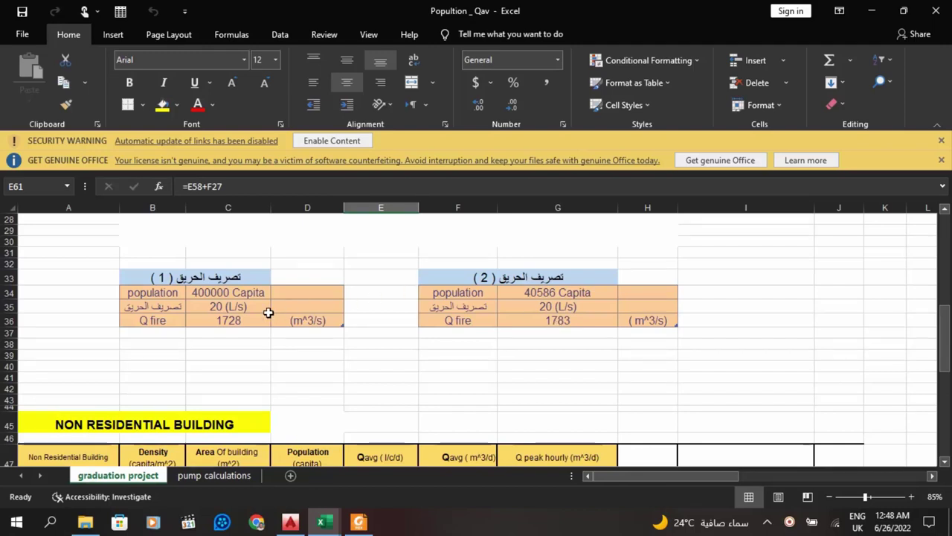
{"action": "scroll", "coordinate": [605, 325], "scroll_direction": "up", "scroll_amount": 4}
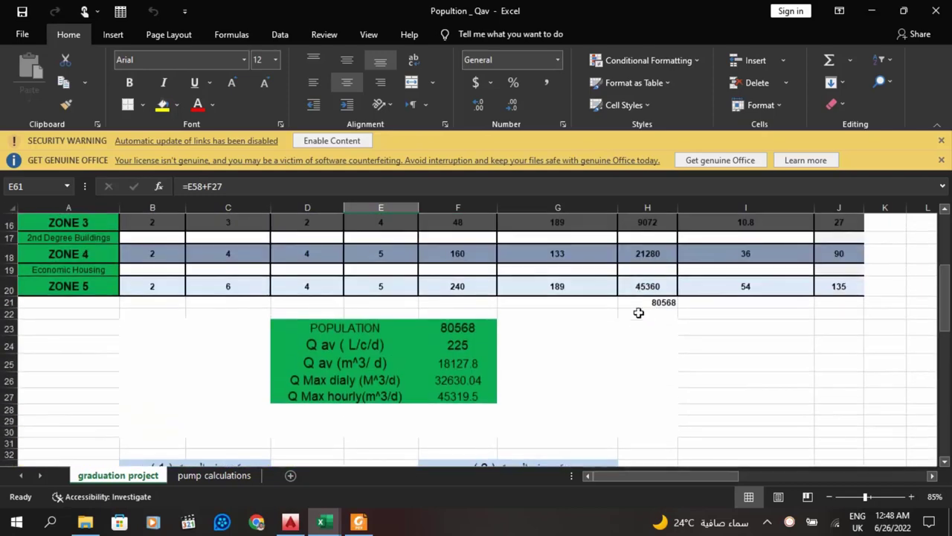
{"action": "scroll", "coordinate": [682, 320], "scroll_direction": "down", "scroll_amount": 4}
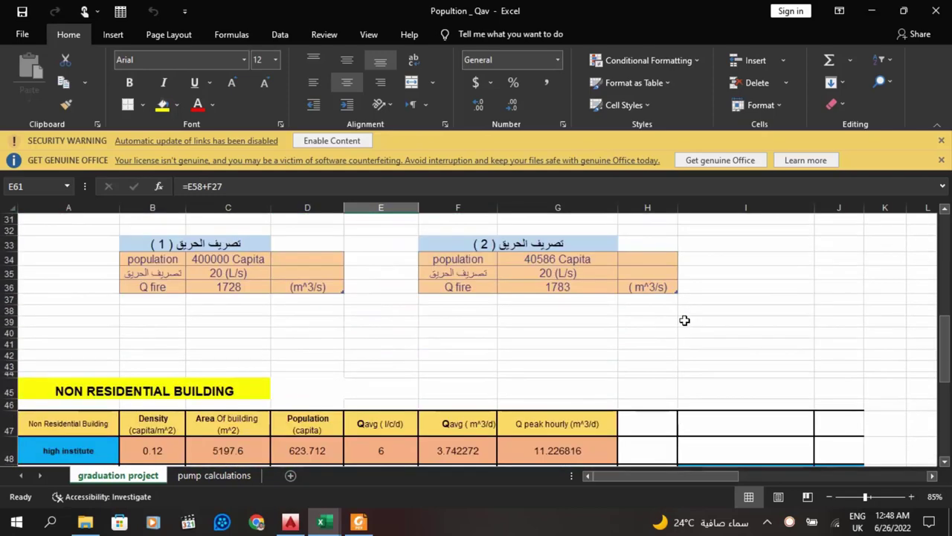
{"action": "left_click", "coordinate": [359, 522]}
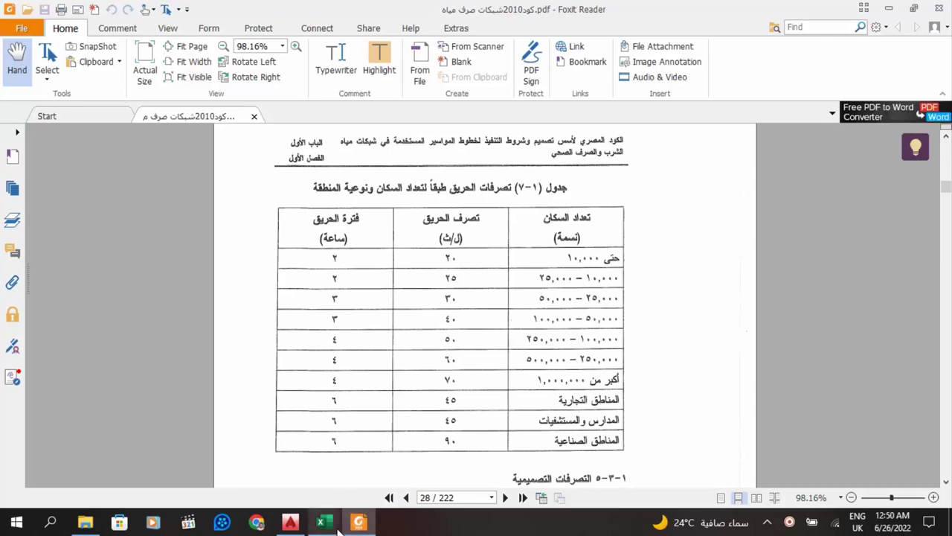
Step: Return to the Popultion _ Qav workbook in Excel and inspect the fire flow rate, Q fire and unit cells of the two fire flow tables
{"action": "mouse_move", "coordinate": [336, 528]}
{"action": "left_click", "coordinate": [398, 462]}
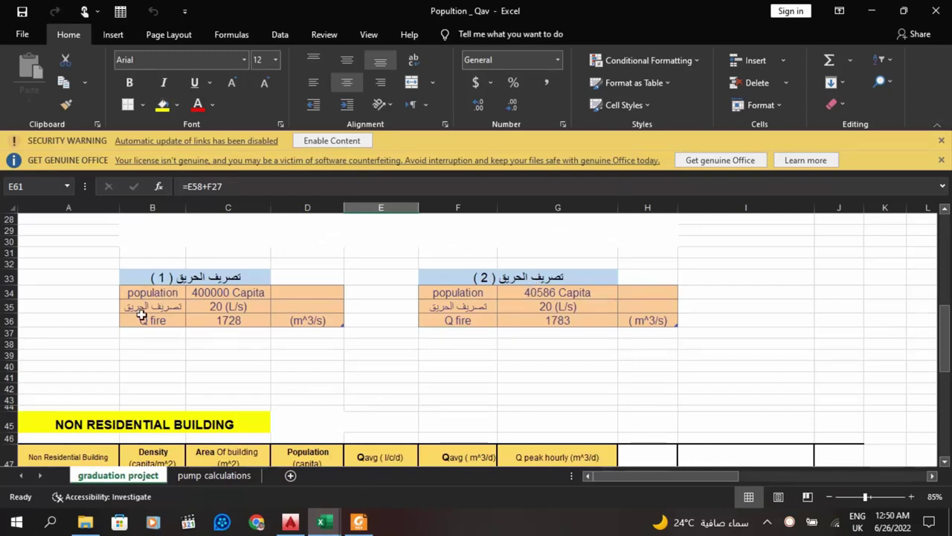
{"action": "left_click", "coordinate": [226, 307]}
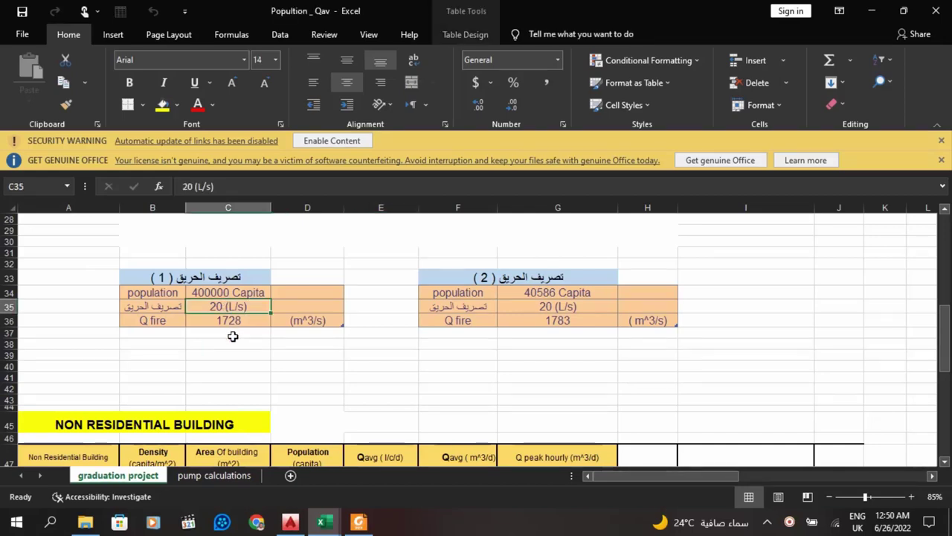
{"action": "left_click", "coordinate": [222, 320]}
{"action": "left_click", "coordinate": [222, 306]}
{"action": "left_click", "coordinate": [223, 318]}
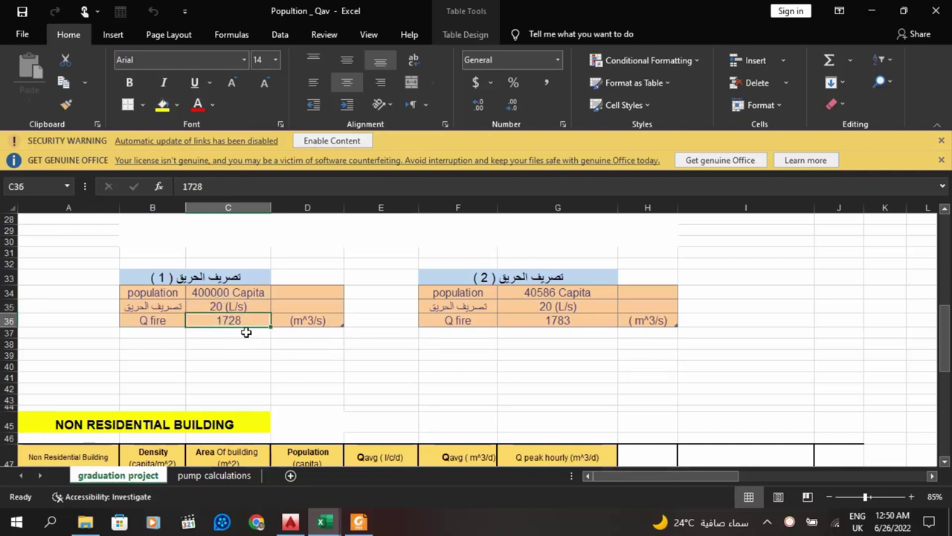
{"action": "left_click", "coordinate": [308, 321]}
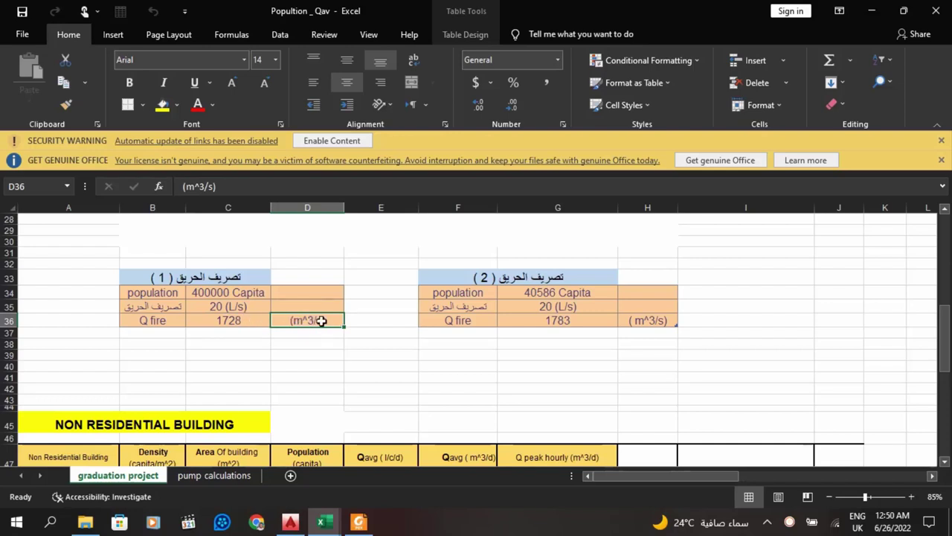
{"action": "left_click", "coordinate": [564, 306]}
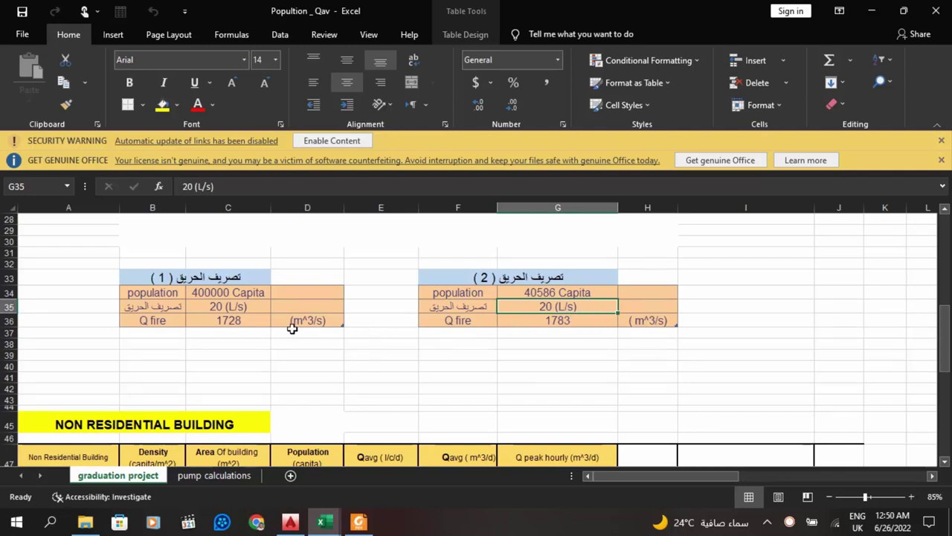
Step: Review the population and flow summary, the fire flow tables and the residential building zone table
{"action": "scroll", "coordinate": [295, 341], "scroll_direction": "up", "scroll_amount": 1}
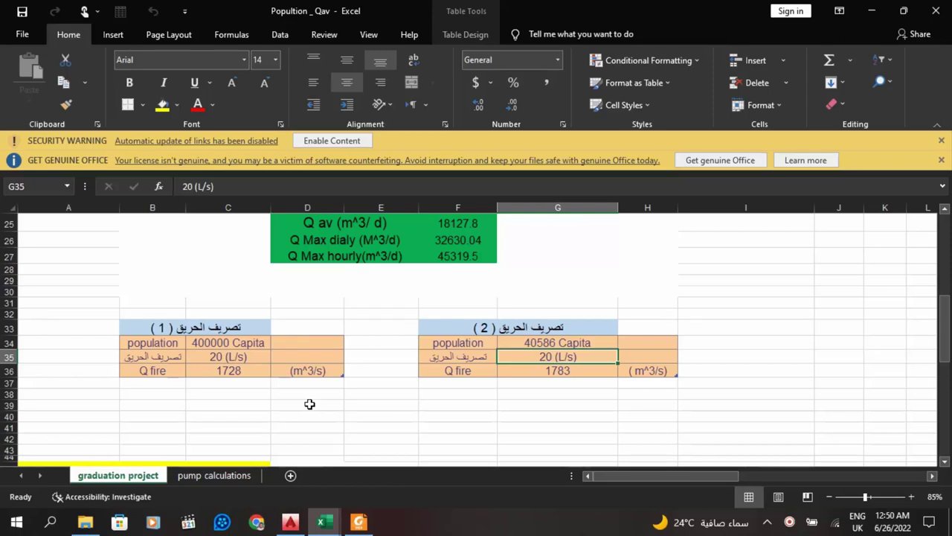
{"action": "scroll", "coordinate": [309, 404], "scroll_direction": "up", "scroll_amount": 4}
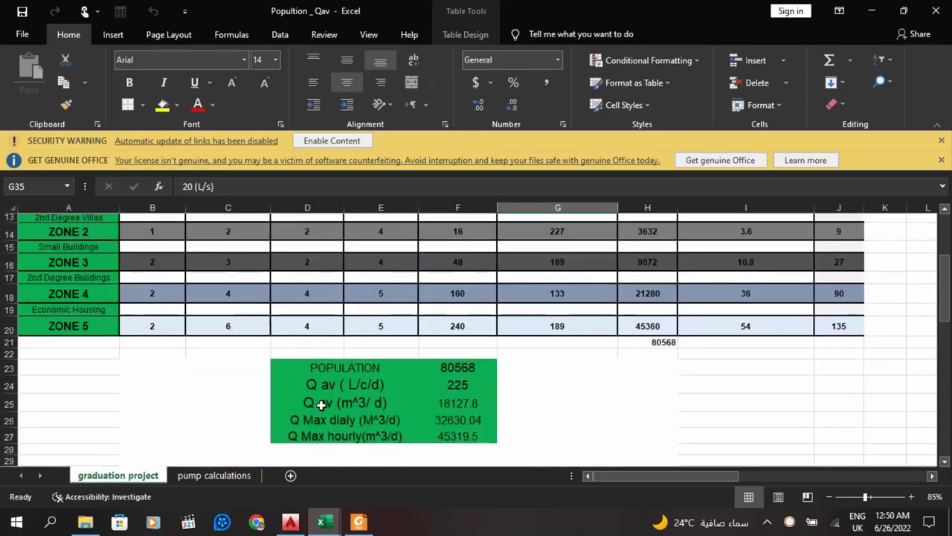
{"action": "scroll", "coordinate": [322, 405], "scroll_direction": "down", "scroll_amount": 2}
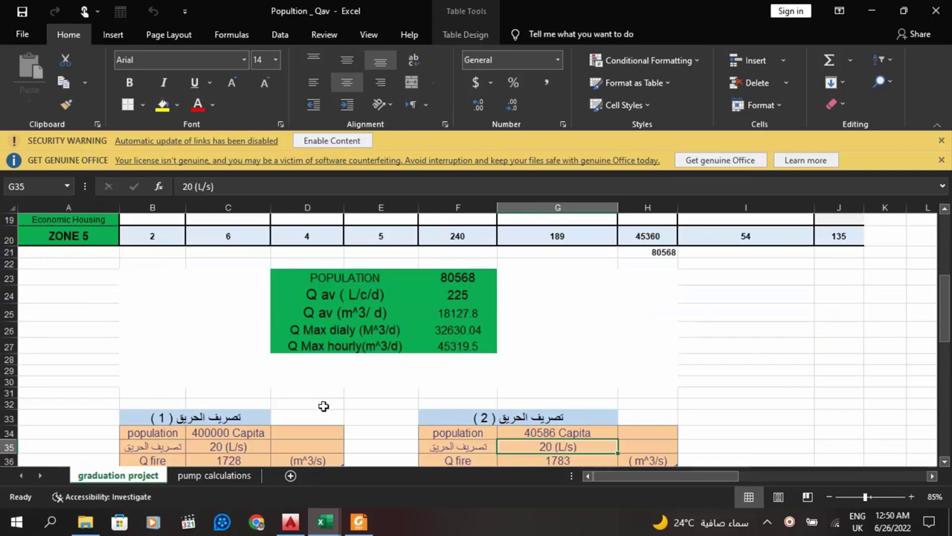
{"action": "scroll", "coordinate": [328, 404], "scroll_direction": "up", "scroll_amount": 2}
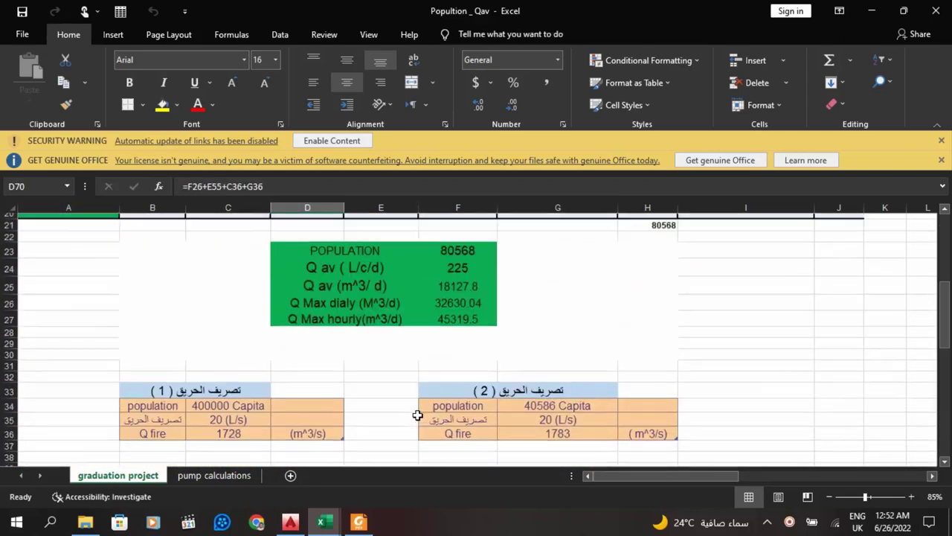
{"action": "scroll", "coordinate": [484, 379], "scroll_direction": "up", "scroll_amount": 3}
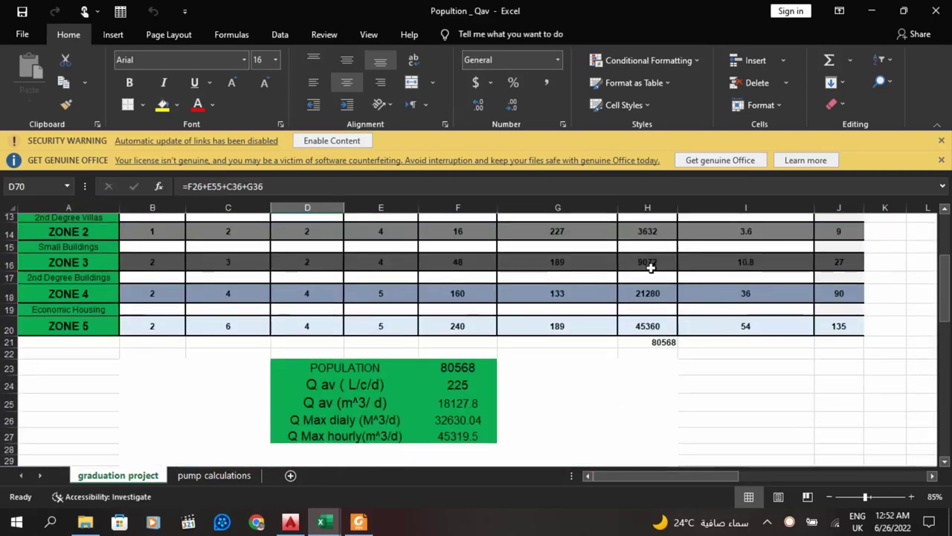
{"action": "scroll", "coordinate": [526, 309], "scroll_direction": "up", "scroll_amount": 3}
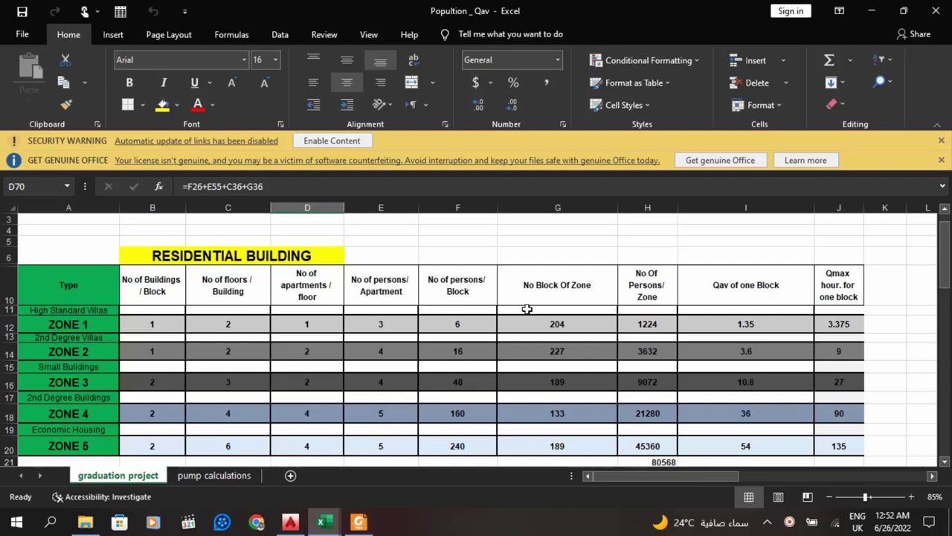
Step: Switch to the code PDF in Foxit Reader and examine the population studies section and table 1-1 on population densities by housing type
{"action": "left_click", "coordinate": [358, 521]}
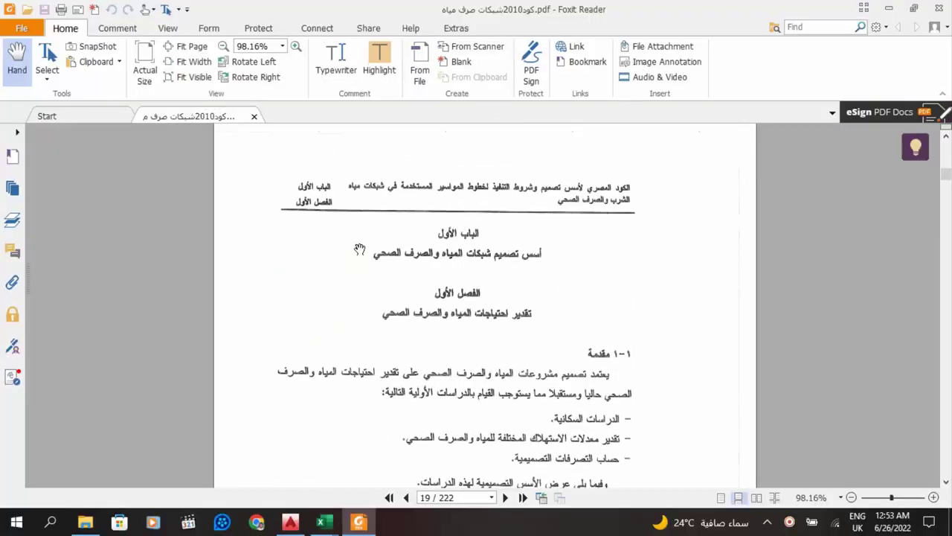
{"action": "scroll", "coordinate": [476, 336], "scroll_direction": "down", "scroll_amount": 5}
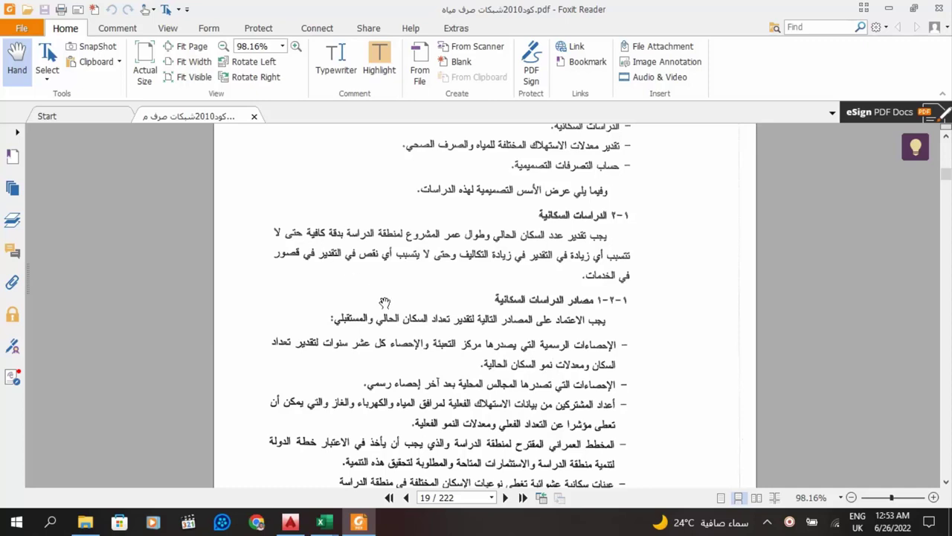
{"action": "scroll", "coordinate": [632, 296], "scroll_direction": "down", "scroll_amount": 1}
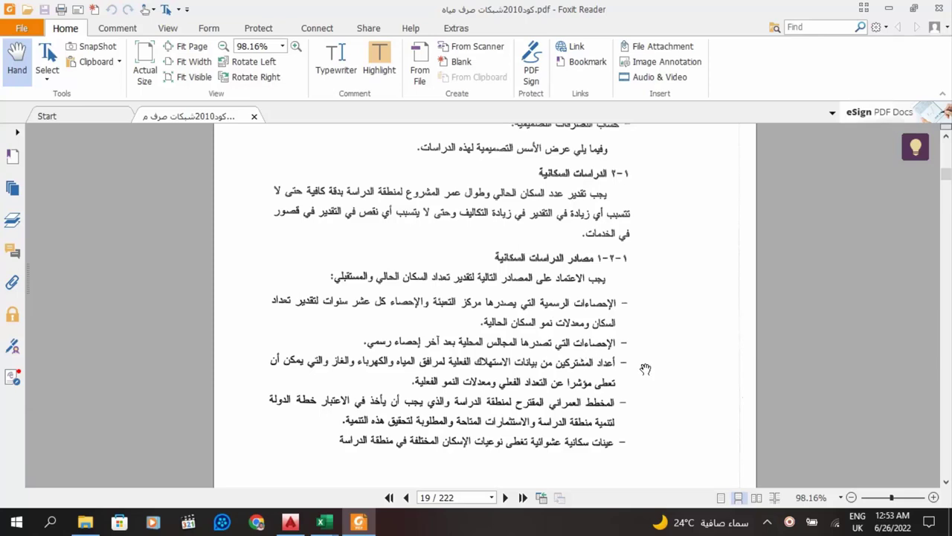
{"action": "scroll", "coordinate": [645, 369], "scroll_direction": "down", "scroll_amount": 10}
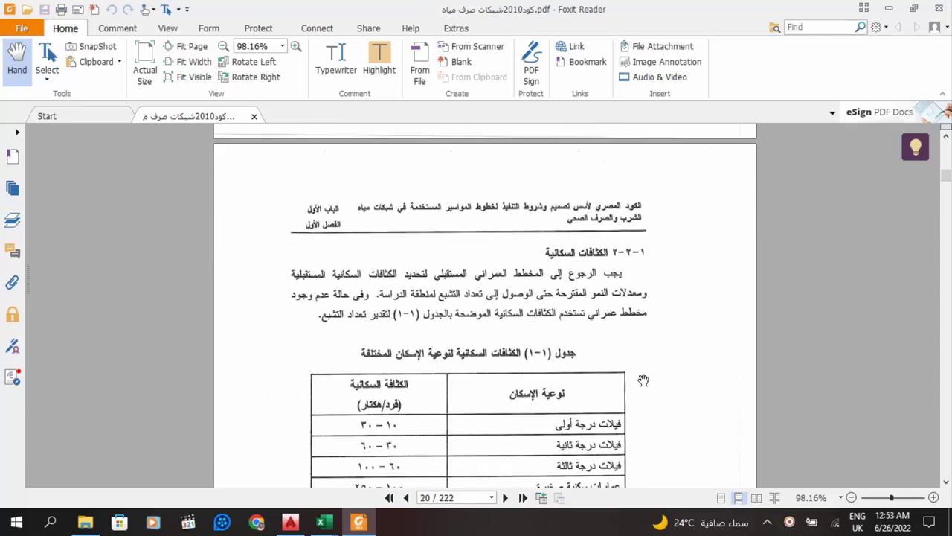
{"action": "scroll", "coordinate": [570, 356], "scroll_direction": "down", "scroll_amount": 1}
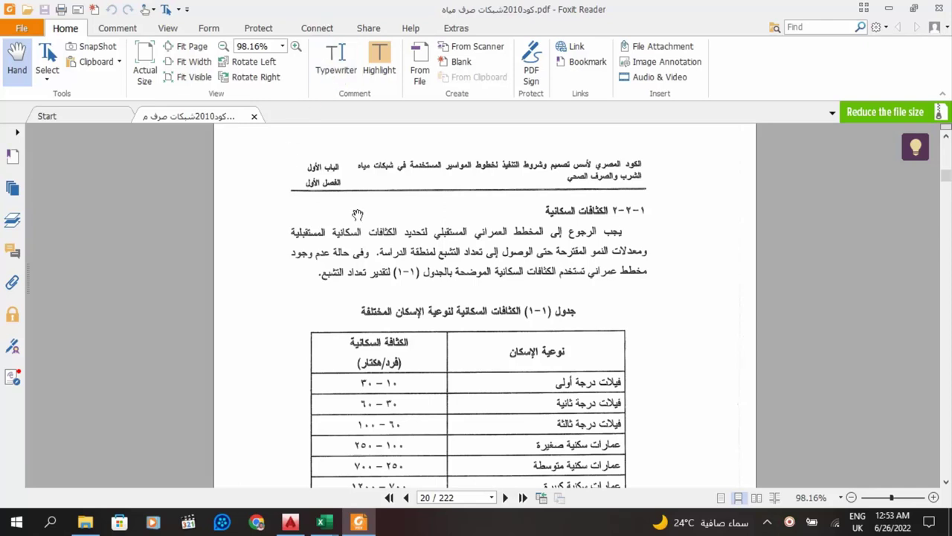
{"action": "scroll", "coordinate": [469, 288], "scroll_direction": "down", "scroll_amount": 2}
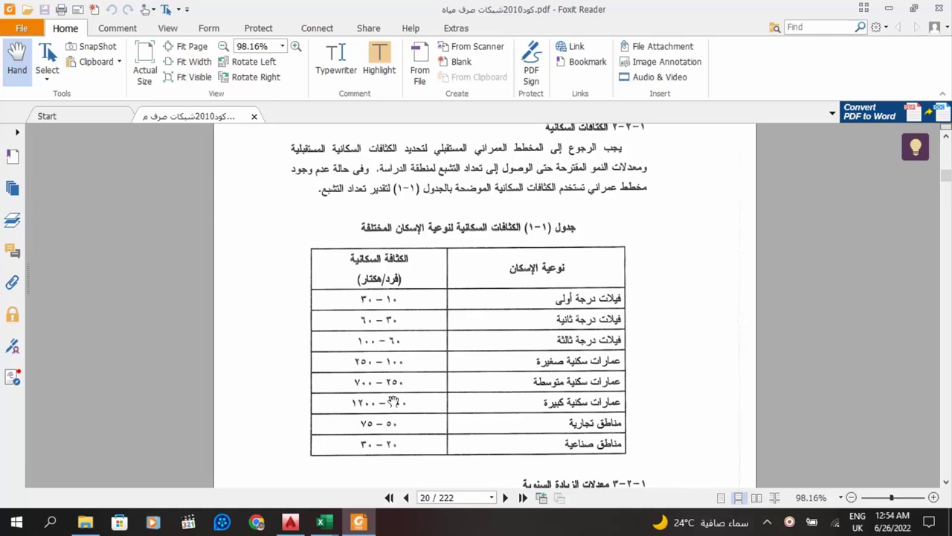
{"action": "scroll", "coordinate": [523, 401], "scroll_direction": "down", "scroll_amount": 2}
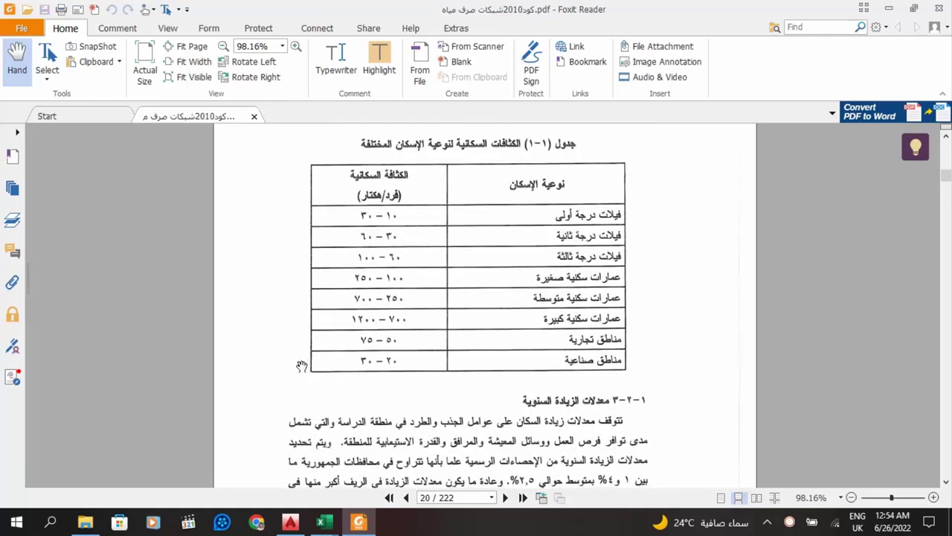
Step: Go past the population growth methods in the code and examine table 1-2 on water uses on page 24
{"action": "scroll", "coordinate": [301, 366], "scroll_direction": "down", "scroll_amount": 20}
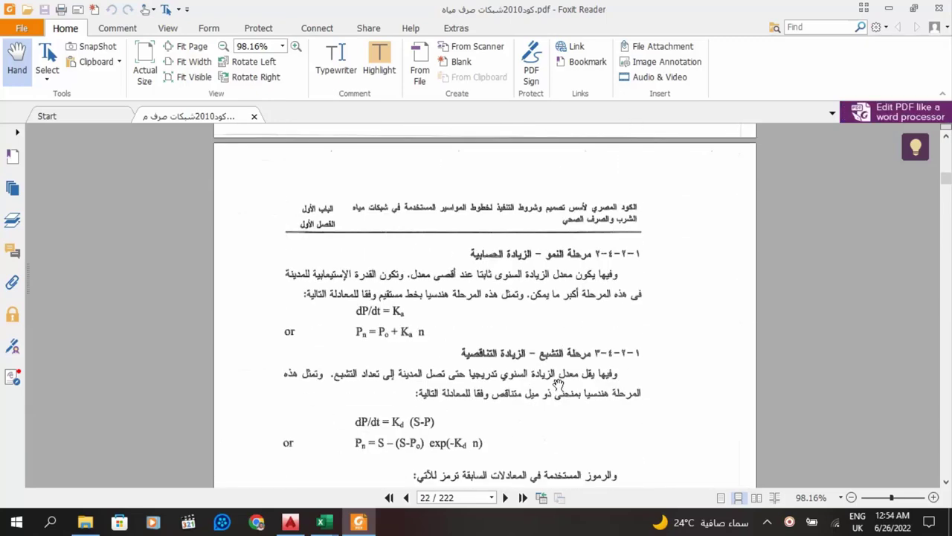
{"action": "scroll", "coordinate": [557, 384], "scroll_direction": "down", "scroll_amount": 12}
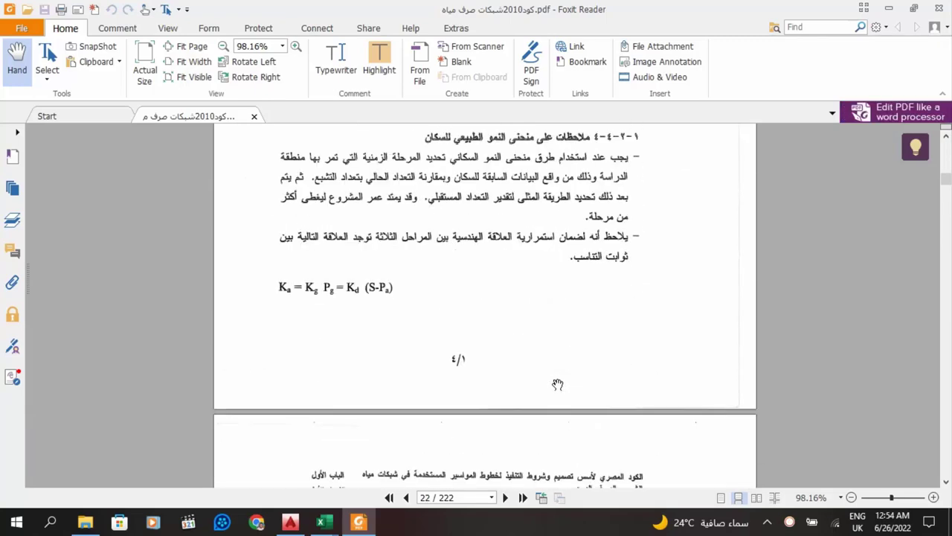
{"action": "scroll", "coordinate": [558, 384], "scroll_direction": "down", "scroll_amount": 15}
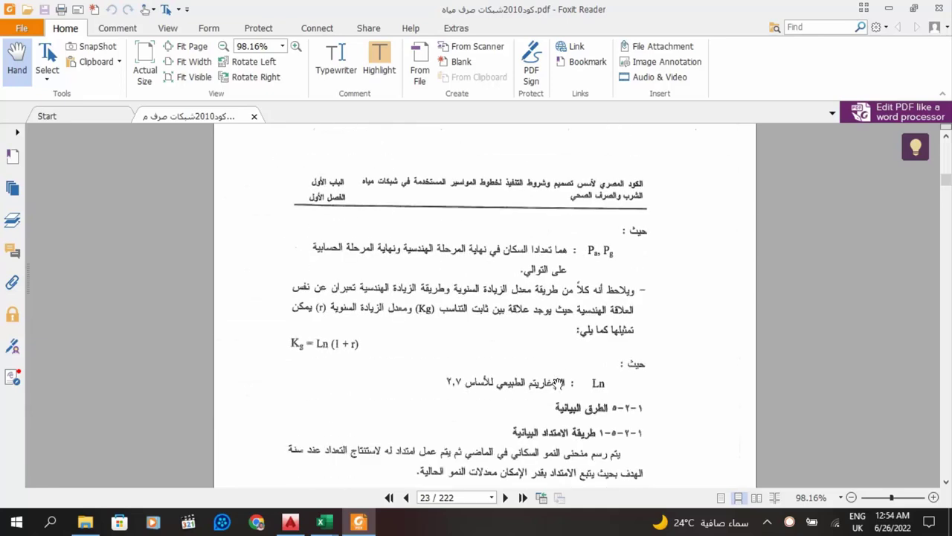
{"action": "scroll", "coordinate": [557, 384], "scroll_direction": "down", "scroll_amount": 8}
{"action": "scroll", "coordinate": [558, 384], "scroll_direction": "down", "scroll_amount": 3}
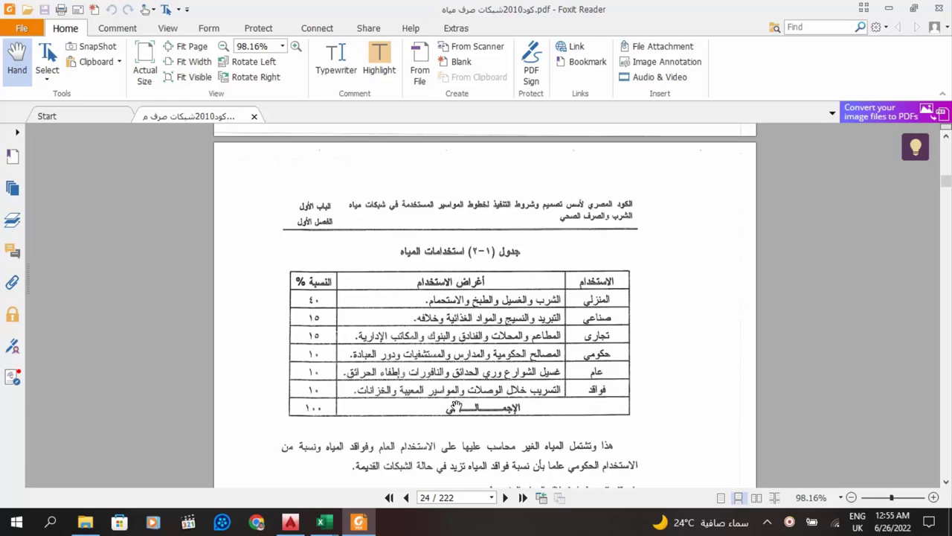
{"action": "scroll", "coordinate": [364, 395], "scroll_direction": "down", "scroll_amount": 1}
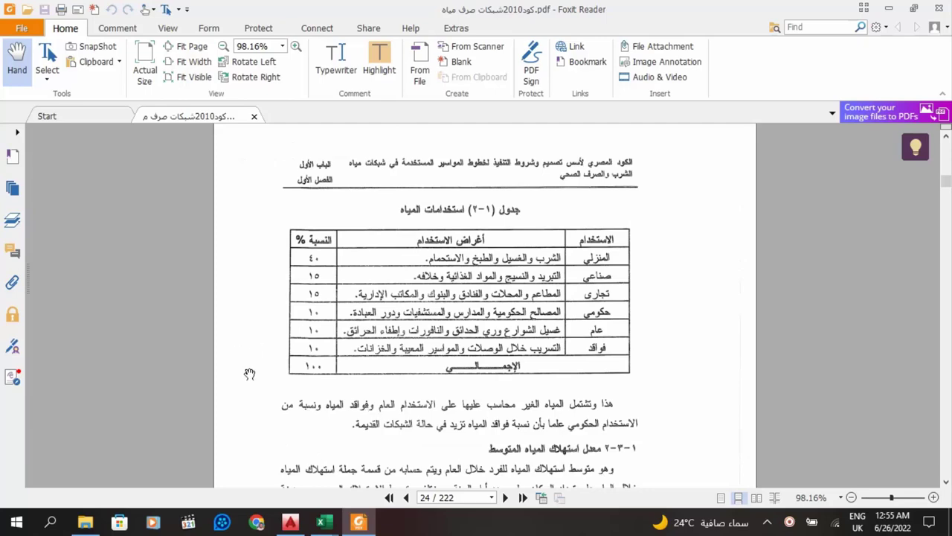
Step: Examine the average water consumption section and tables 1-3 and 1-4 on daily domestic and total consumption in the code
{"action": "scroll", "coordinate": [284, 365], "scroll_direction": "down", "scroll_amount": 4}
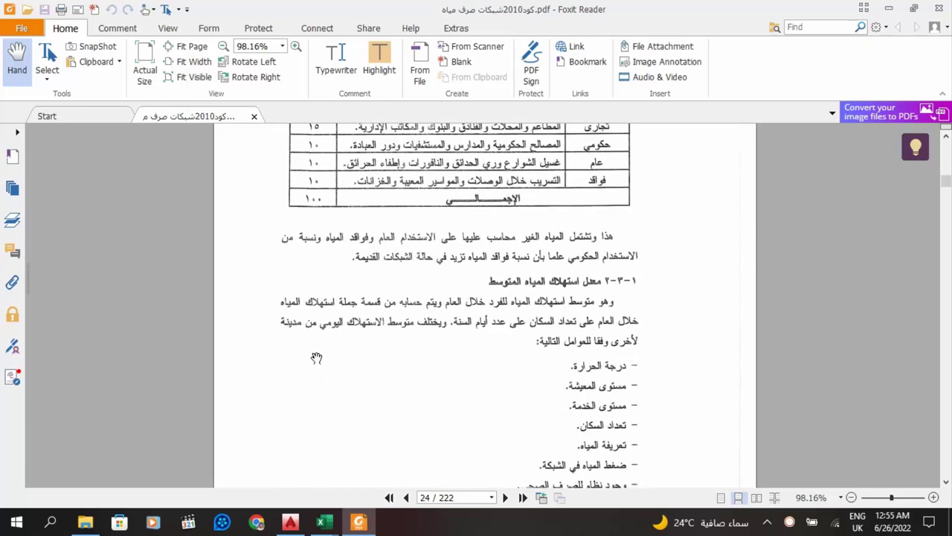
{"action": "scroll", "coordinate": [473, 359], "scroll_direction": "down", "scroll_amount": 12}
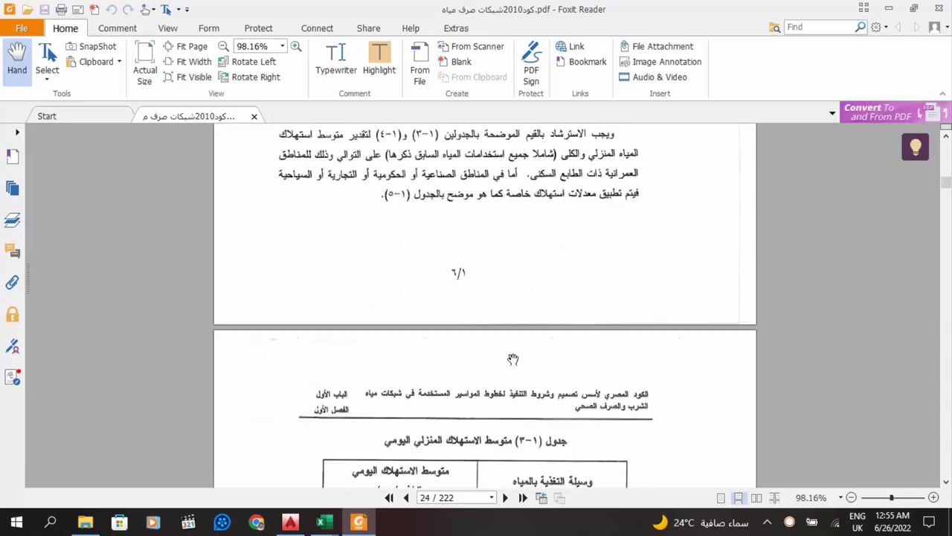
{"action": "scroll", "coordinate": [512, 358], "scroll_direction": "down", "scroll_amount": 2}
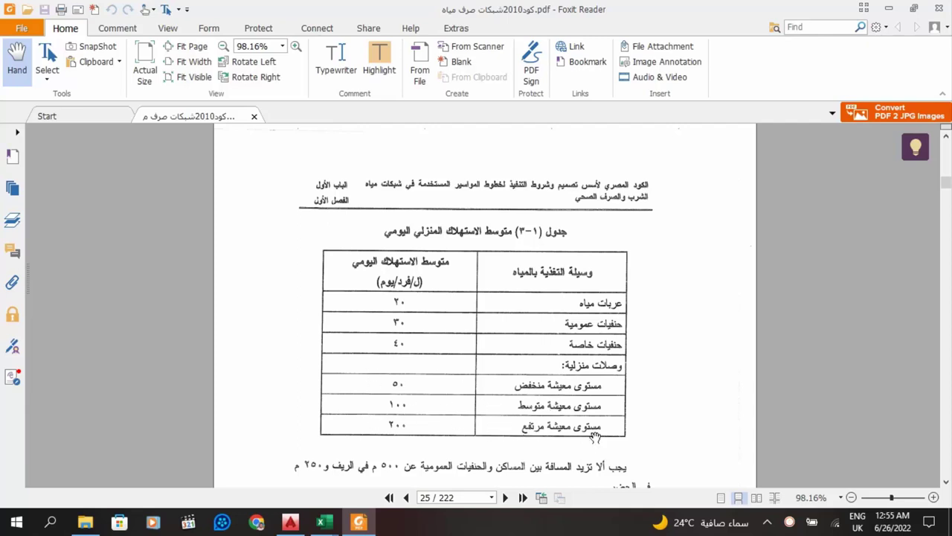
{"action": "scroll", "coordinate": [443, 435], "scroll_direction": "down", "scroll_amount": 3}
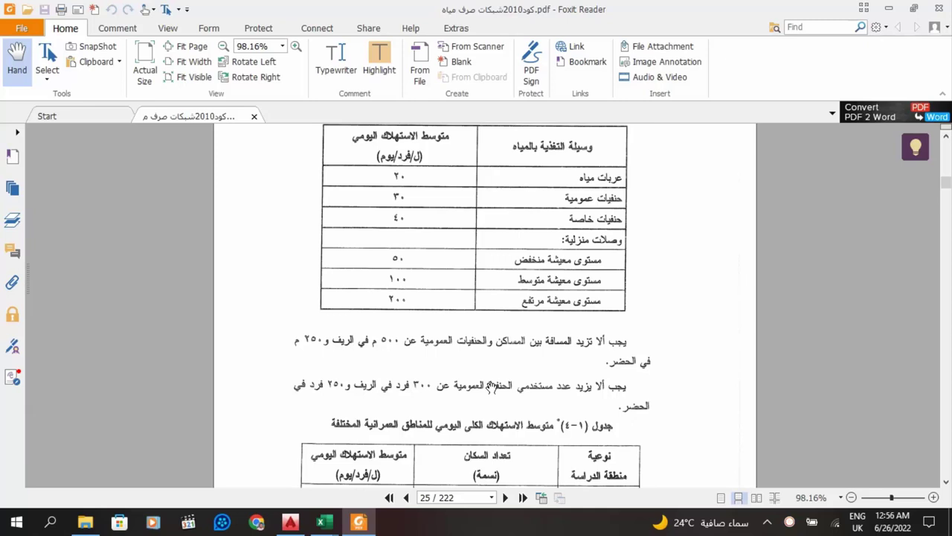
{"action": "scroll", "coordinate": [491, 385], "scroll_direction": "down", "scroll_amount": 3}
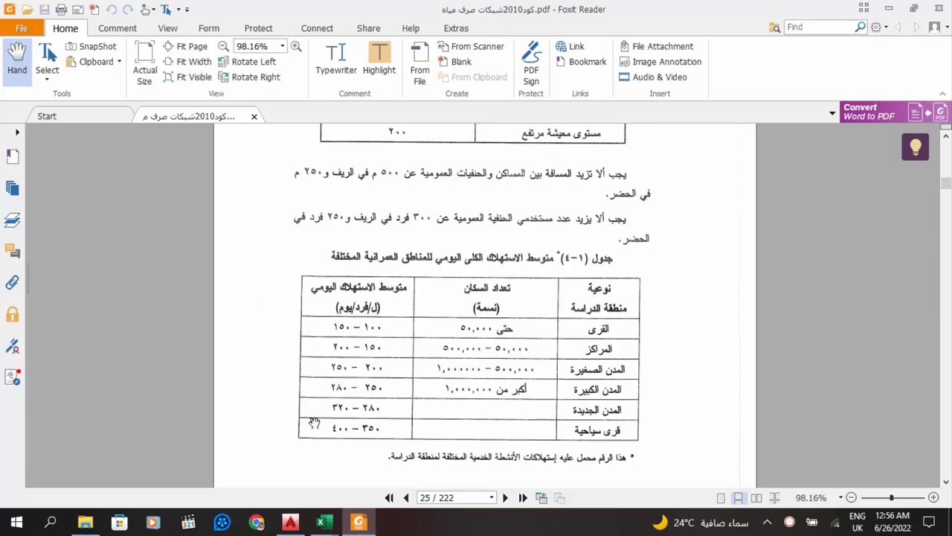
{"action": "scroll", "coordinate": [519, 364], "scroll_direction": "down", "scroll_amount": 1}
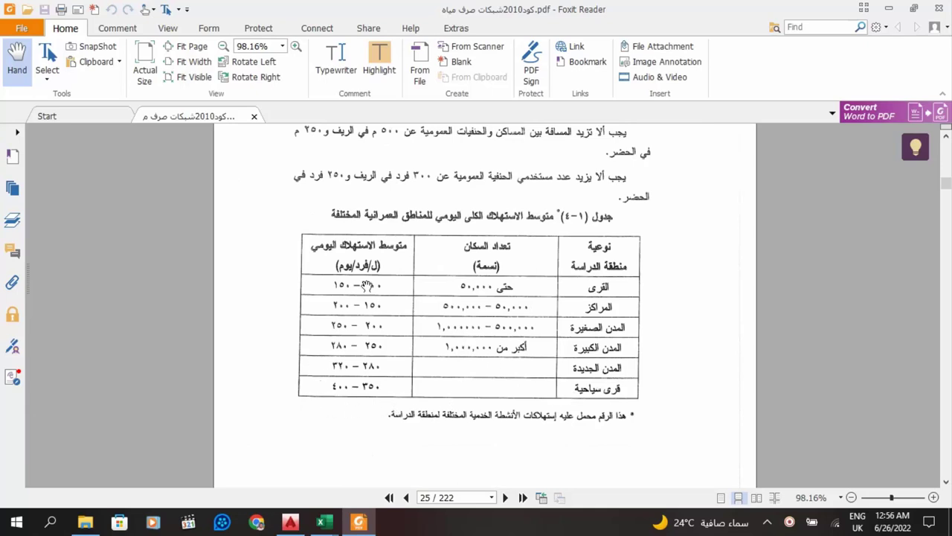
Step: Examine the industrial and administrative consumption rates in table 1-5 on page 26, and return to table 1-4 on page 25
{"action": "scroll", "coordinate": [461, 291], "scroll_direction": "down", "scroll_amount": 8}
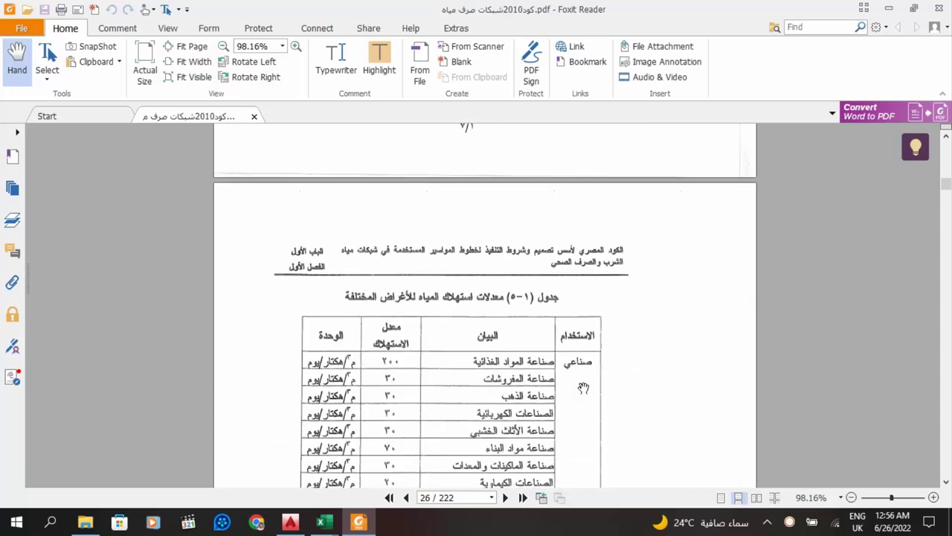
{"action": "scroll", "coordinate": [599, 384], "scroll_direction": "down", "scroll_amount": 3}
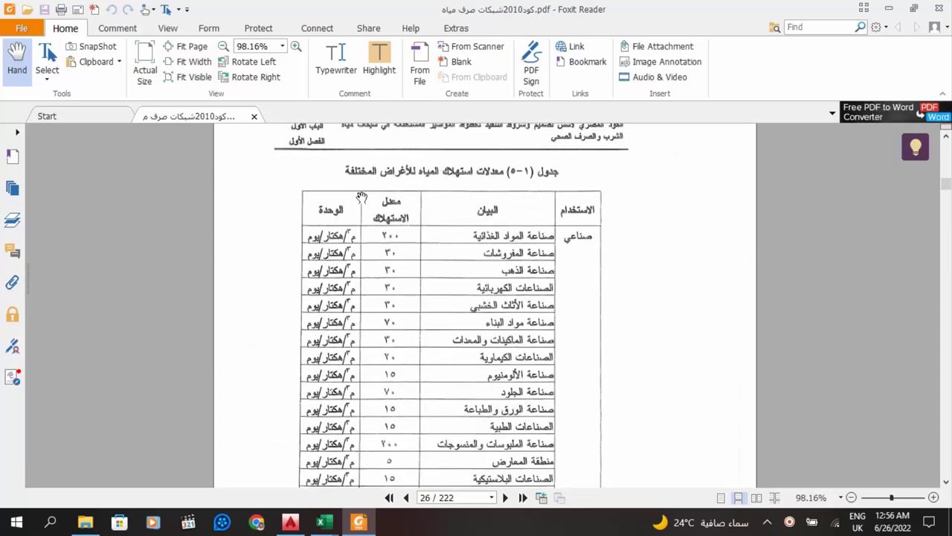
{"action": "scroll", "coordinate": [581, 313], "scroll_direction": "down", "scroll_amount": 8}
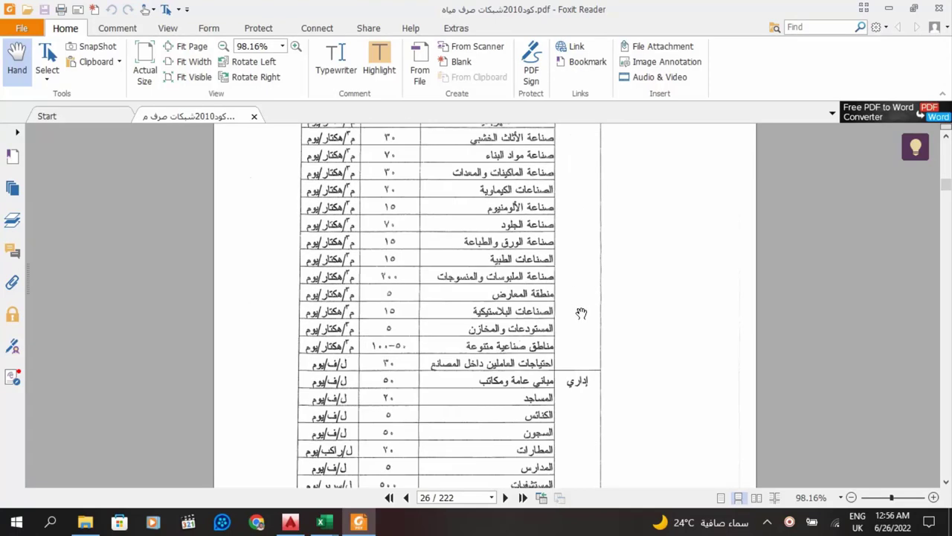
{"action": "scroll", "coordinate": [586, 369], "scroll_direction": "up", "scroll_amount": 7}
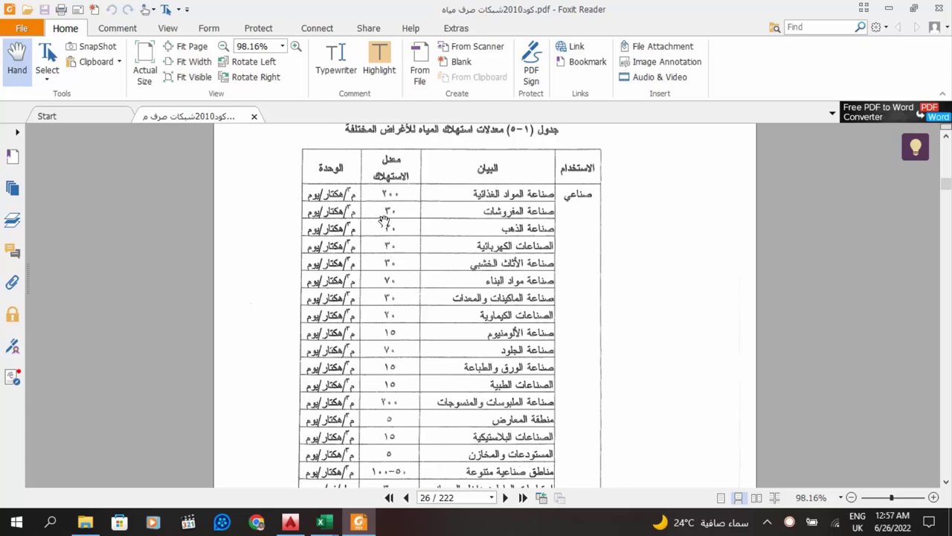
{"action": "scroll", "coordinate": [567, 369], "scroll_direction": "down", "scroll_amount": 7}
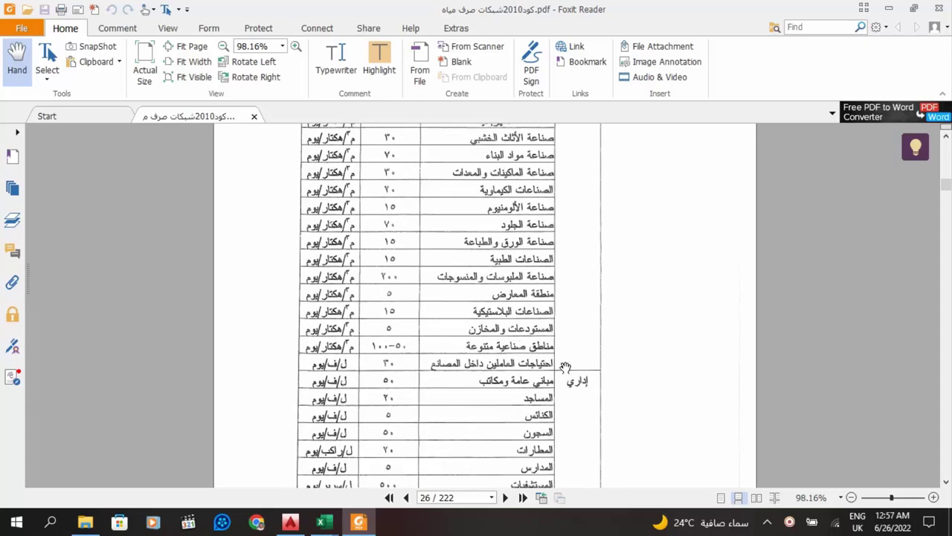
{"action": "scroll", "coordinate": [567, 368], "scroll_direction": "up", "scroll_amount": 20}
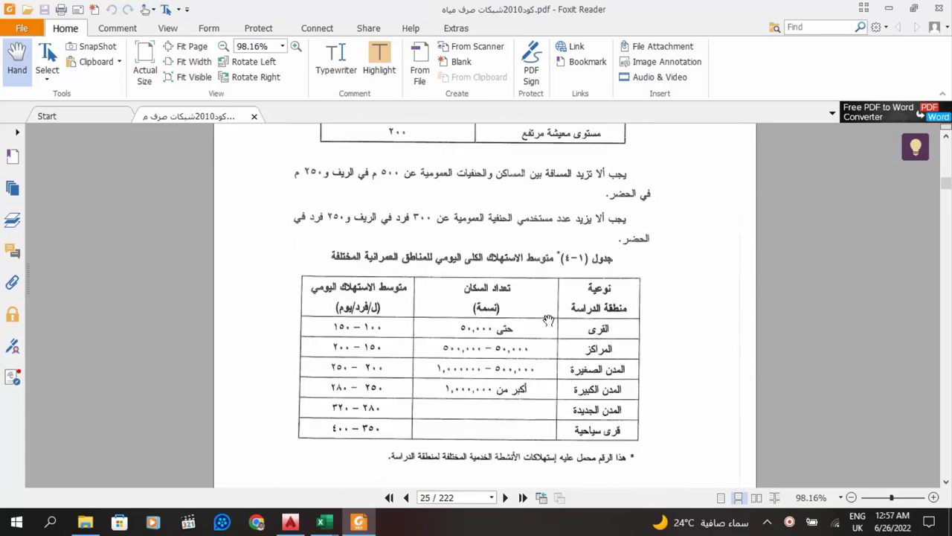